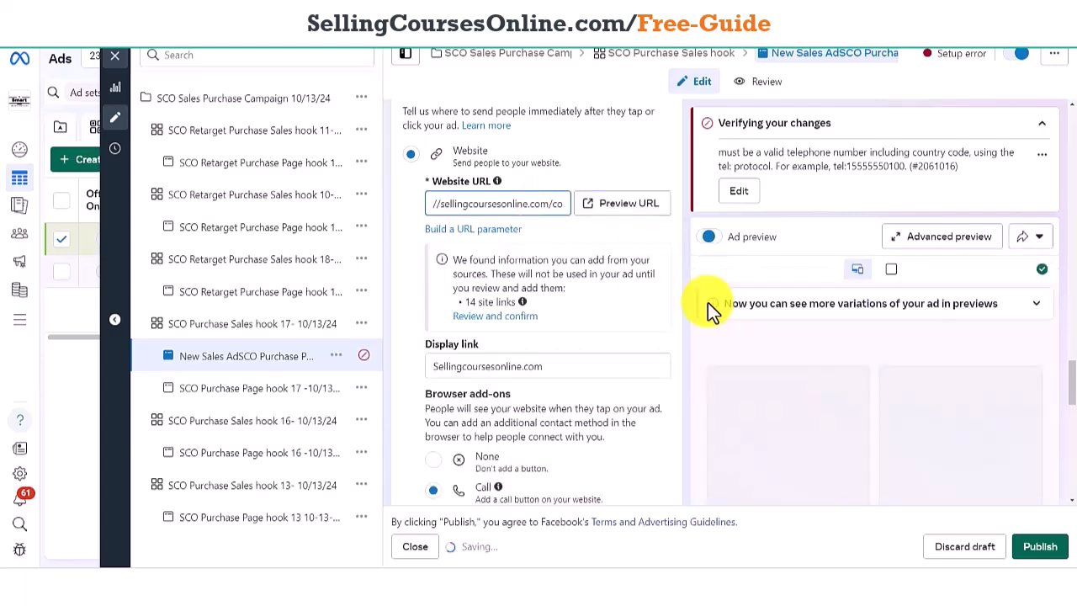
Rename the ad so its name starts with "Sales Ad SCO Purchase Page hook 17", dropping the leading word "New"
left_click(665, 174)
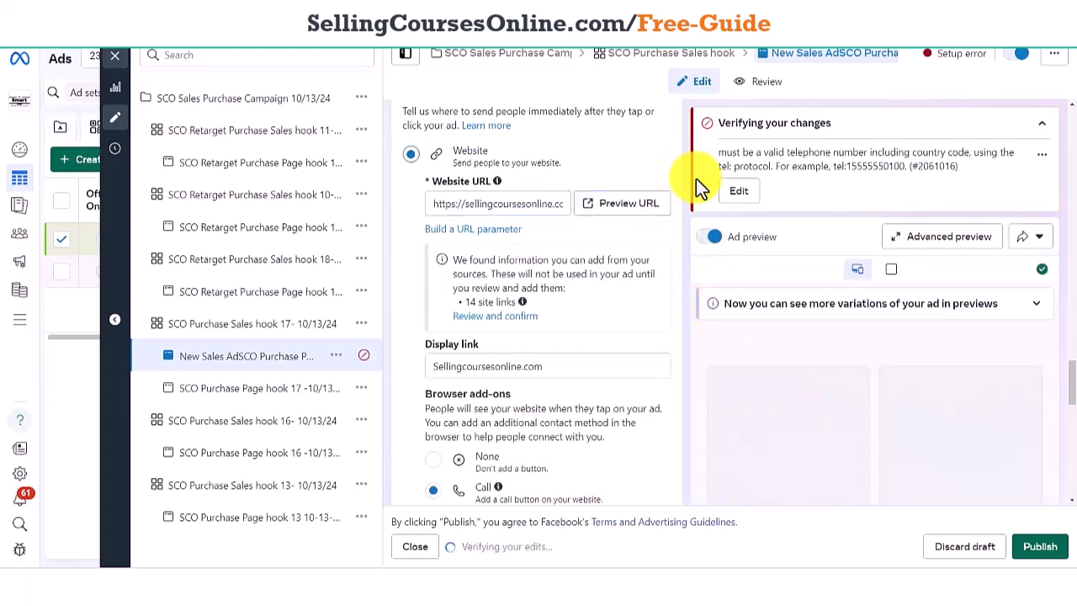
left_click_drag(1071, 386, 1064, 101)
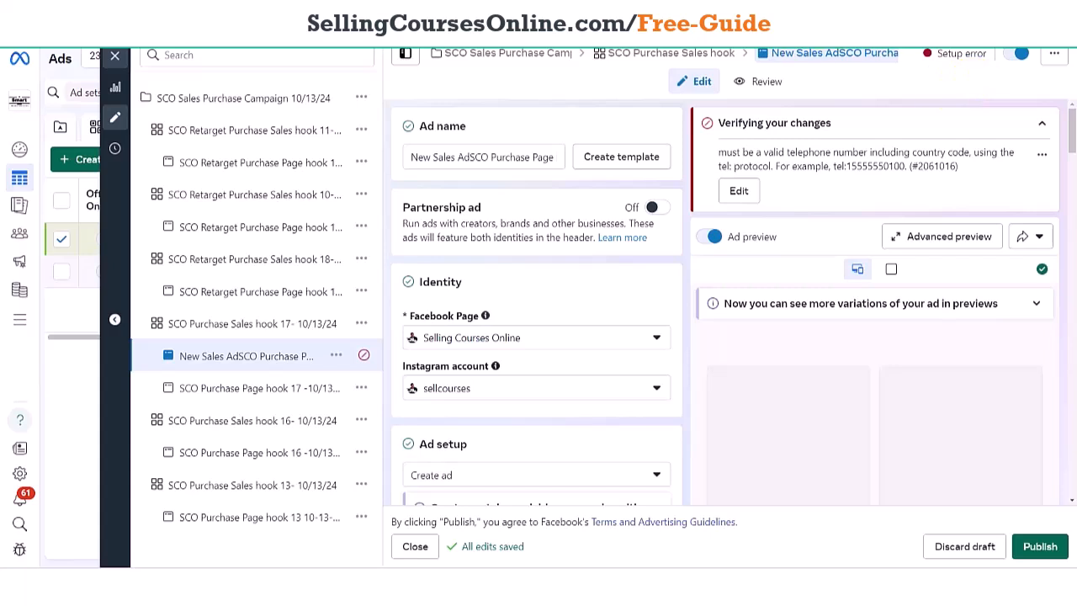
left_click(469, 157)
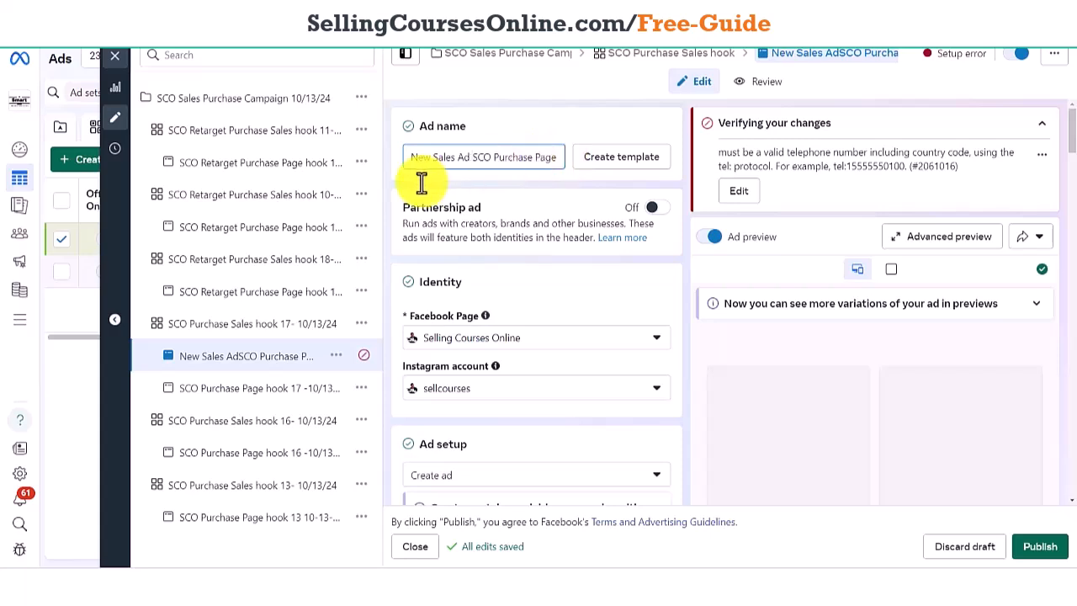
left_click_drag(433, 159, 397, 155)
key("BackSpace")
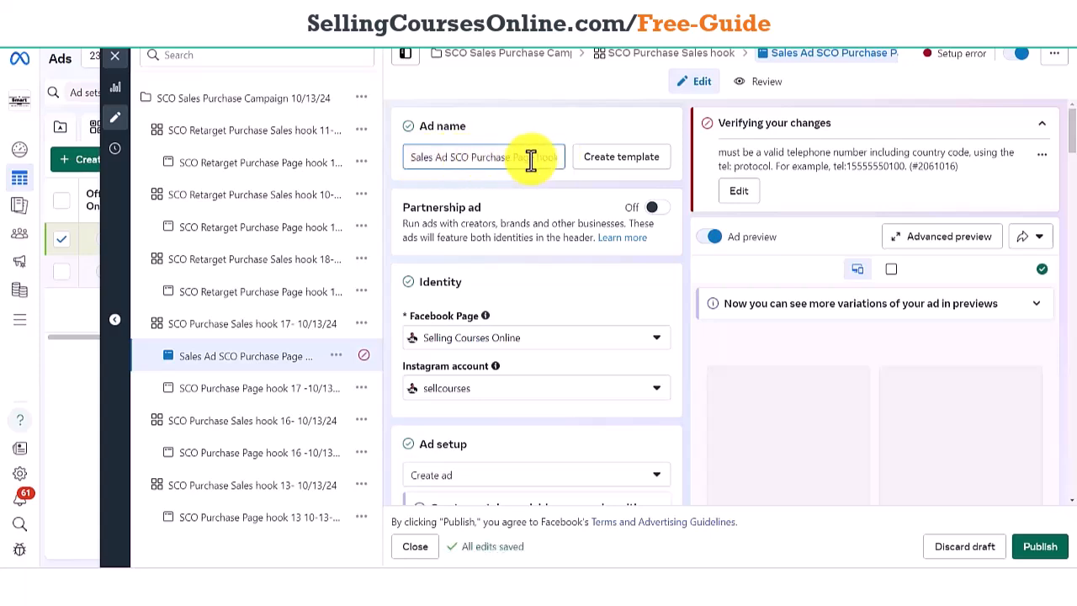
left_click_drag(533, 158, 601, 166)
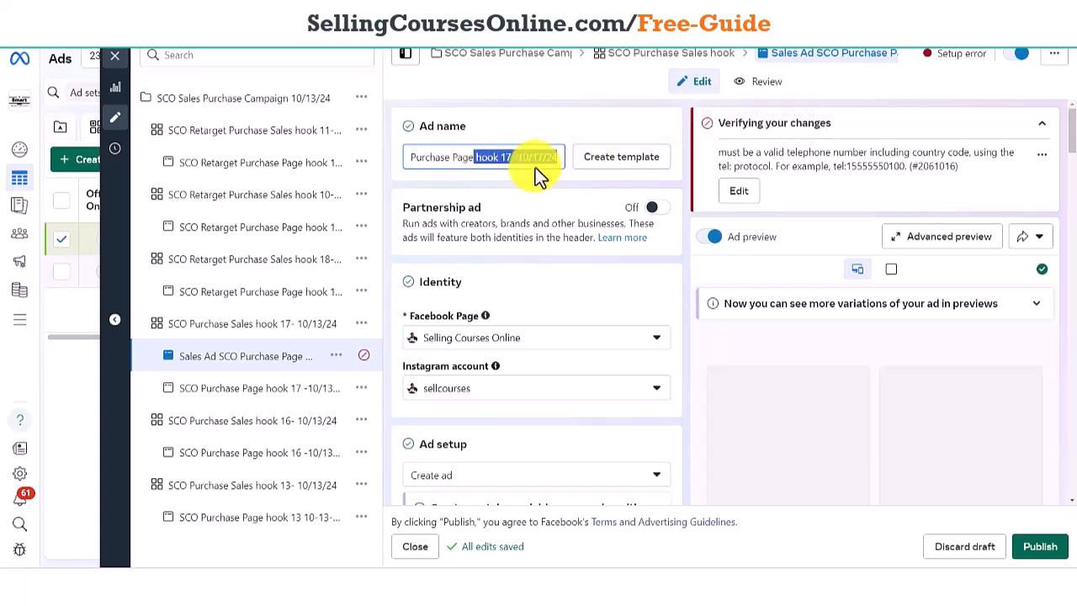
left_click(534, 119)
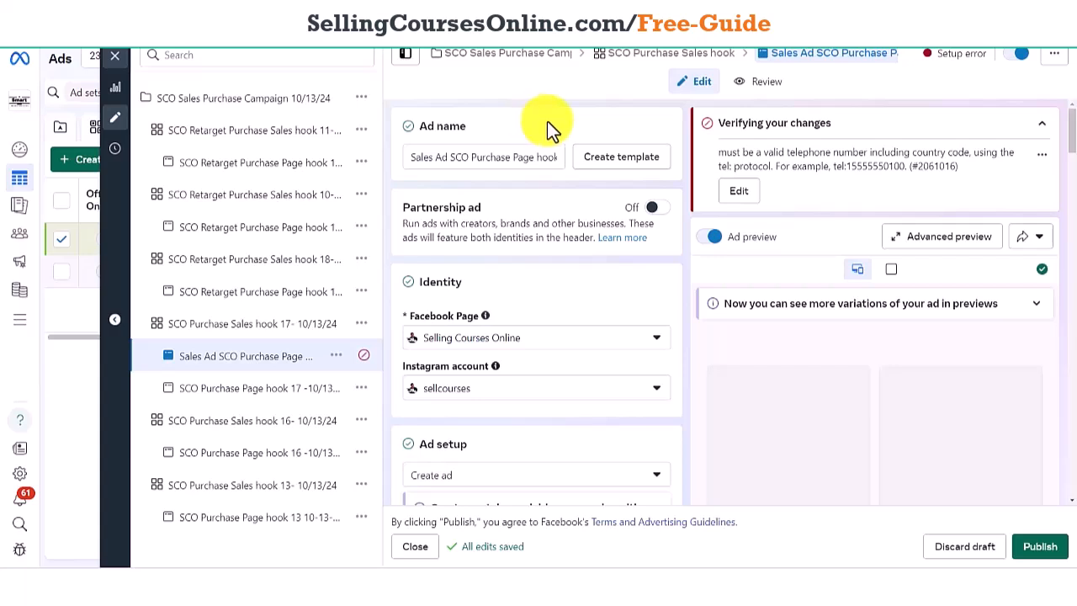
left_click(714, 239)
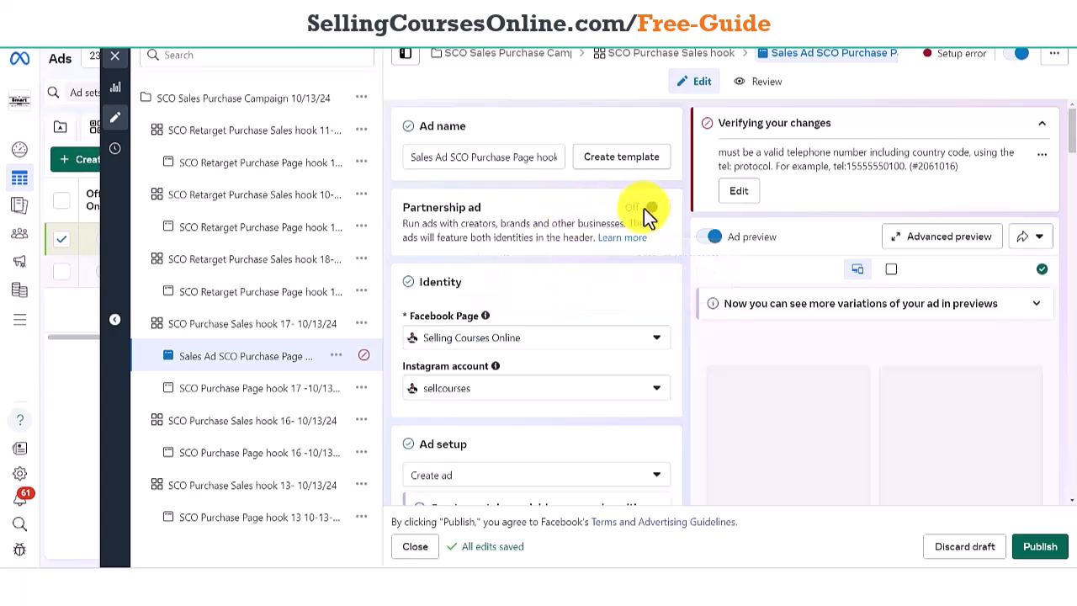
Turn off multi-advertiser ads in the ad setup
mouse_move(1073, 143)
left_mouse_down()
mouse_move(1074, 186)
mouse_move(1071, 158)
left_mouse_up()
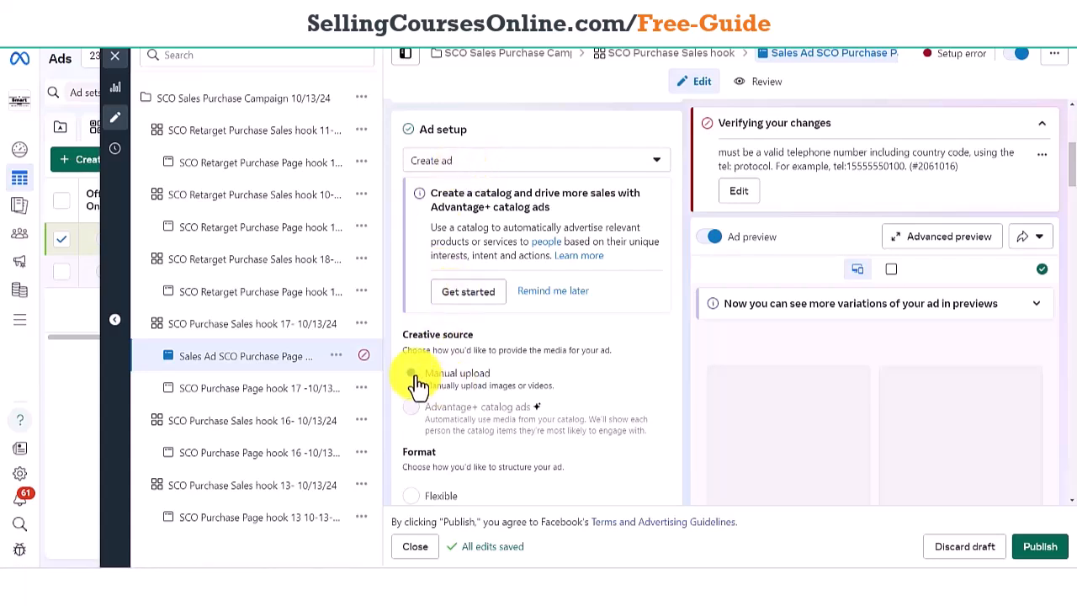
left_click_drag(1070, 150, 1074, 204)
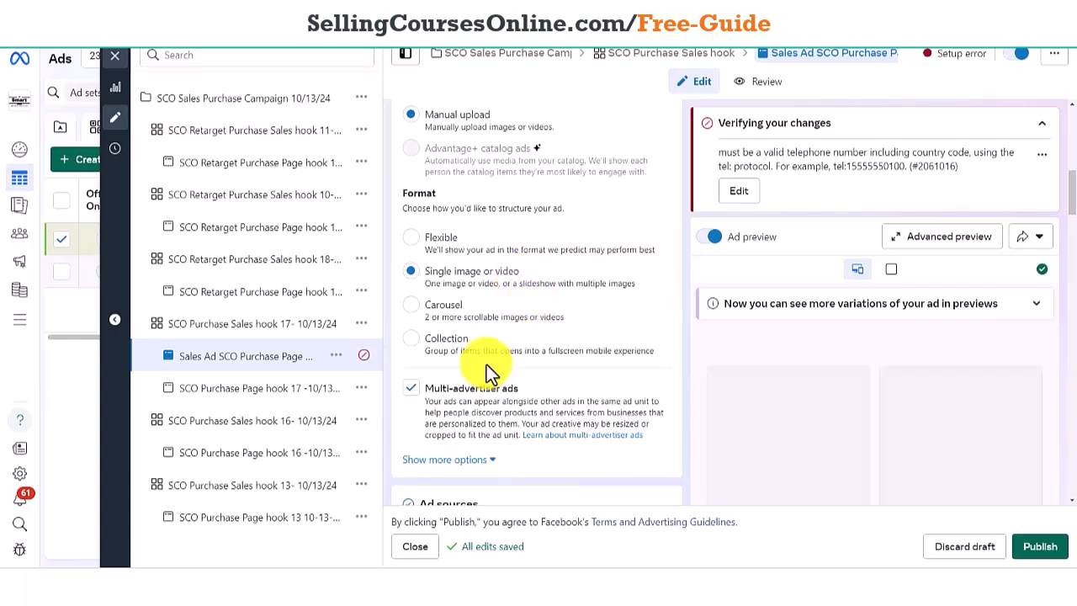
left_click(411, 391)
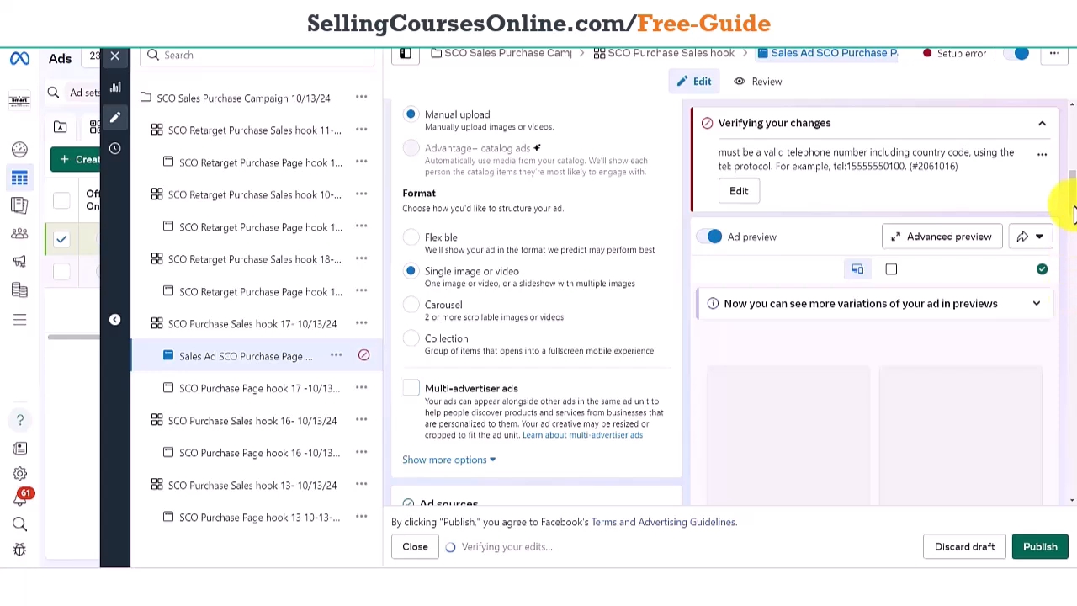
Clear the source URL from the ad sources
left_click_drag(1072, 204, 1072, 236)
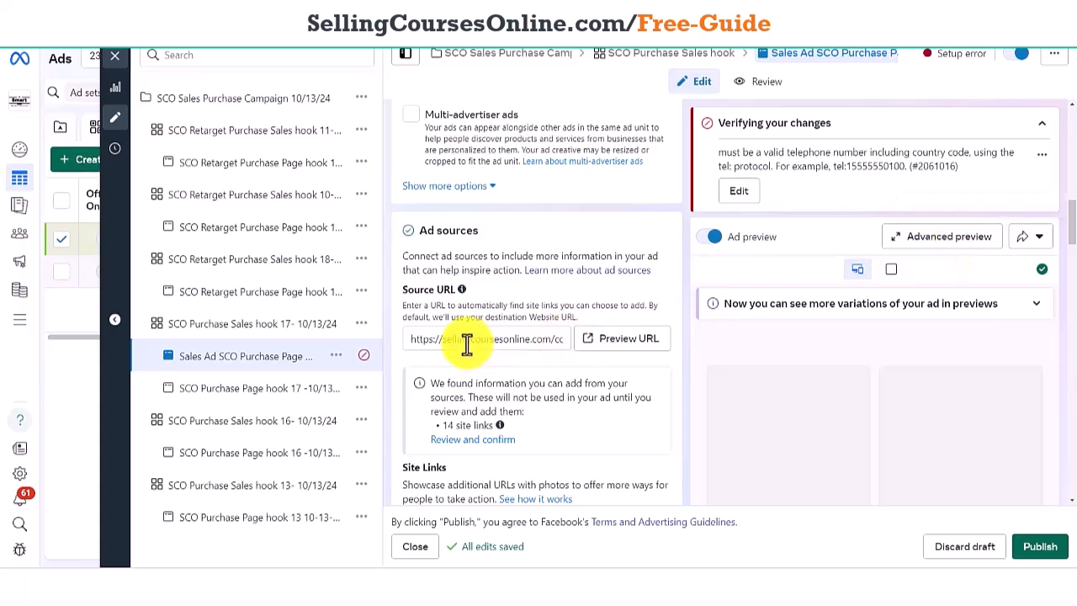
left_click_drag(409, 339, 595, 356)
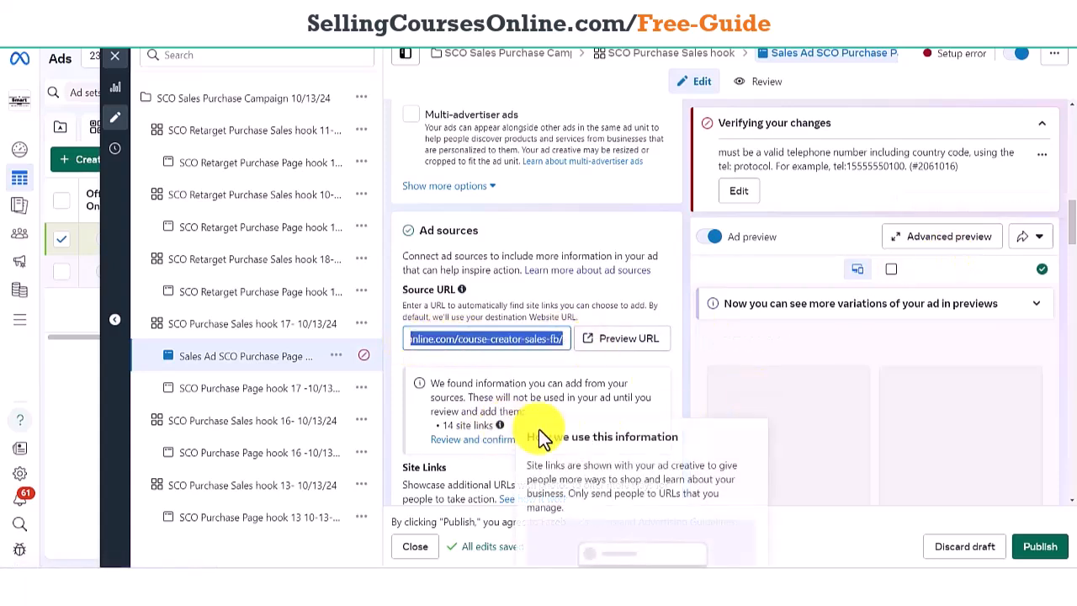
key("BackSpace")
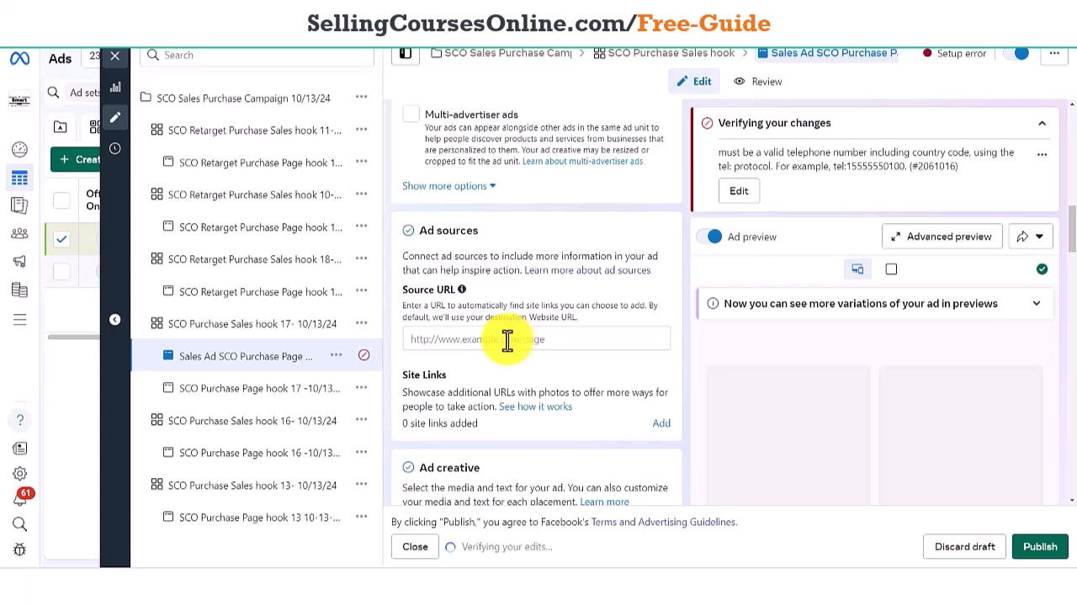
mouse_move(515, 408)
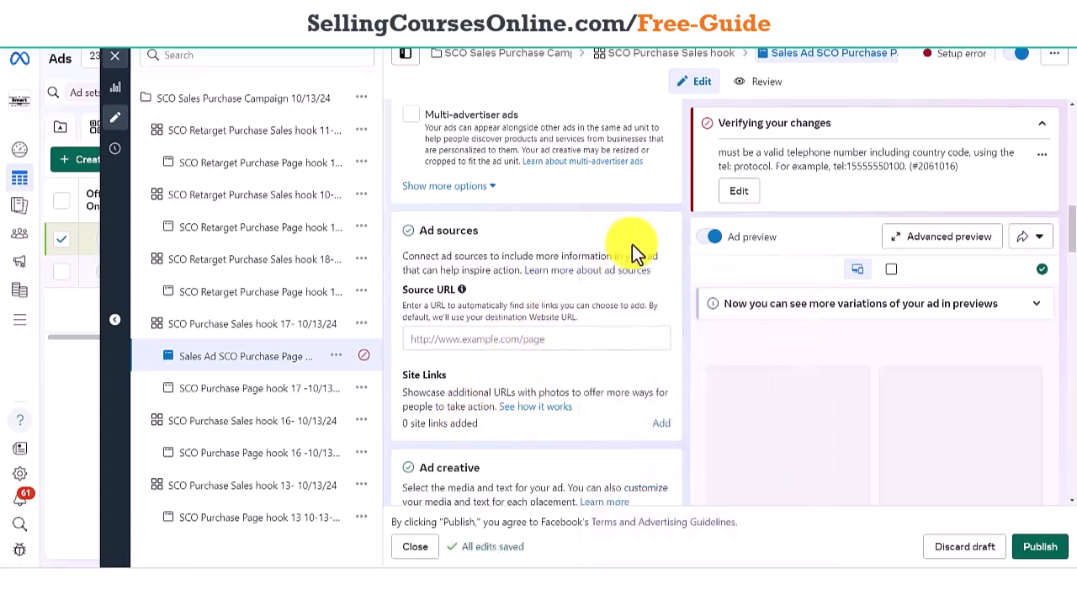
Add the account video "sco hook 17 new one.mp4" as the ad's media, keeping the full length, original crop and default optimizations
left_click_drag(1073, 248, 1073, 284)
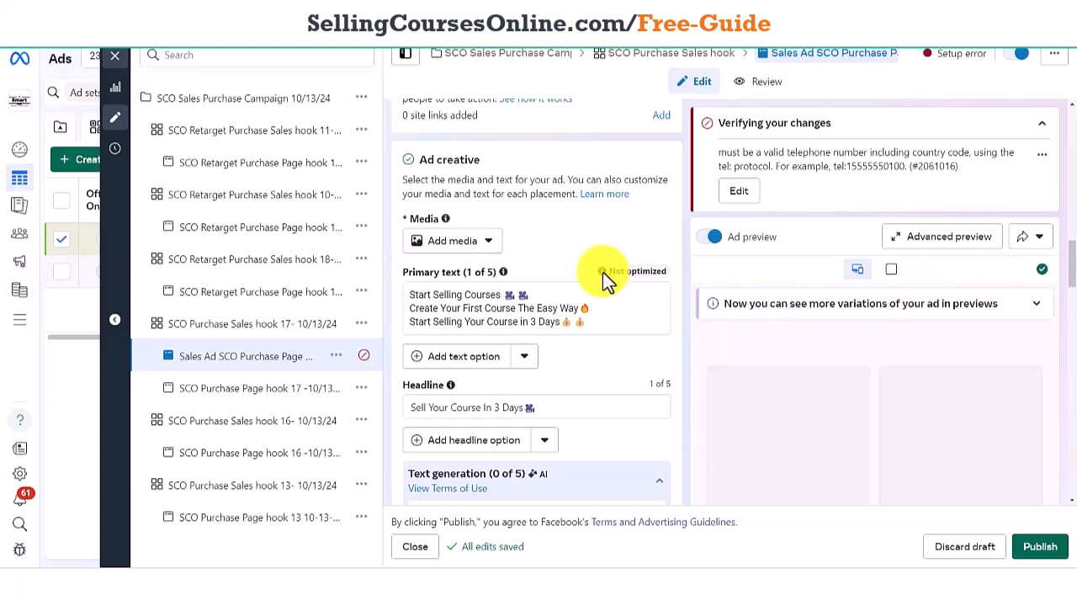
left_click(487, 242)
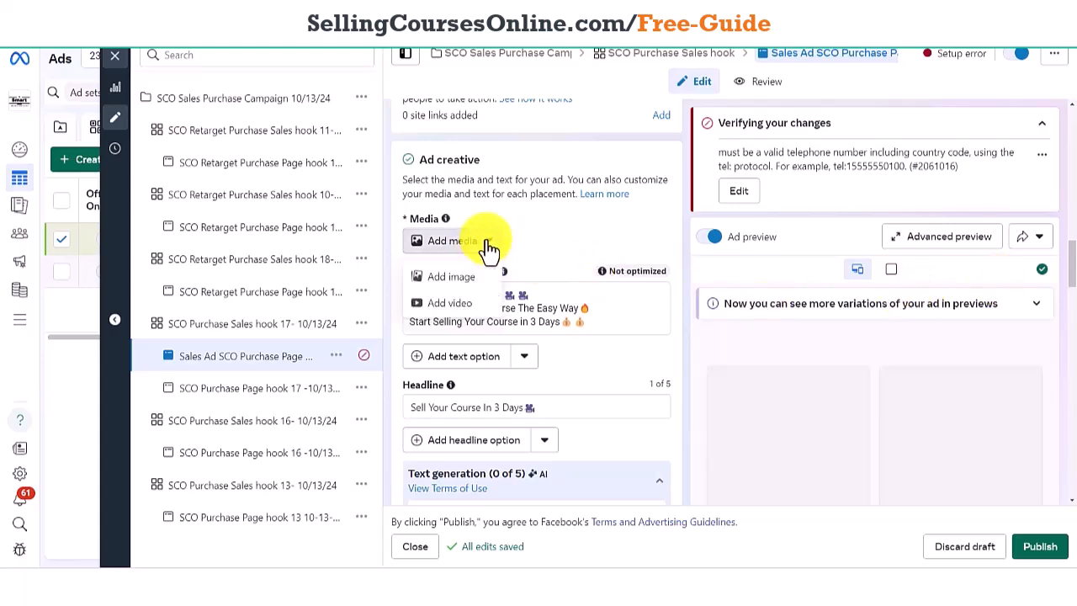
left_click(482, 301)
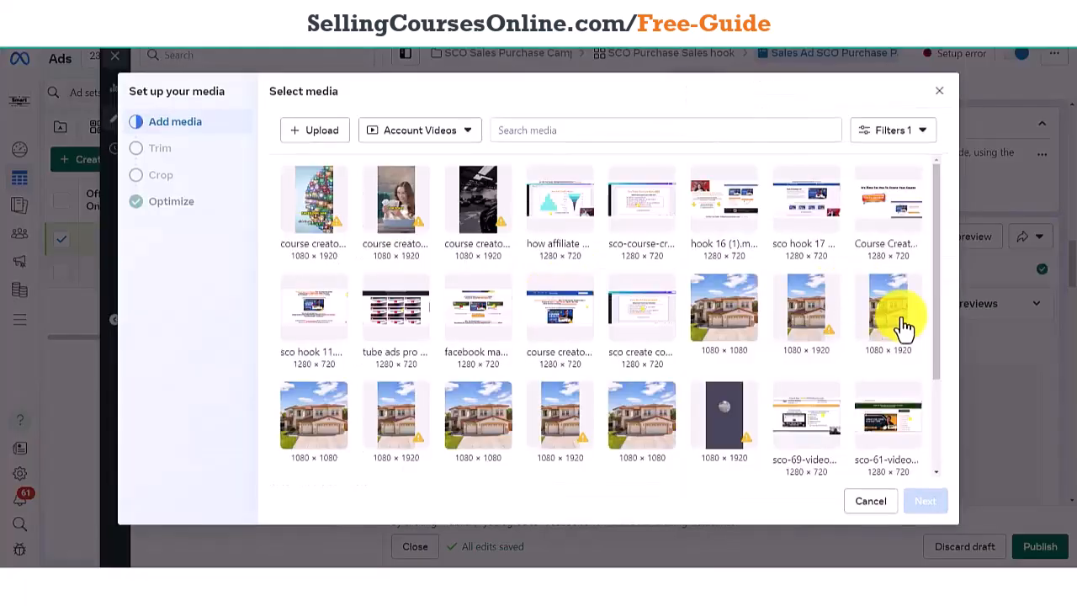
left_click(807, 212)
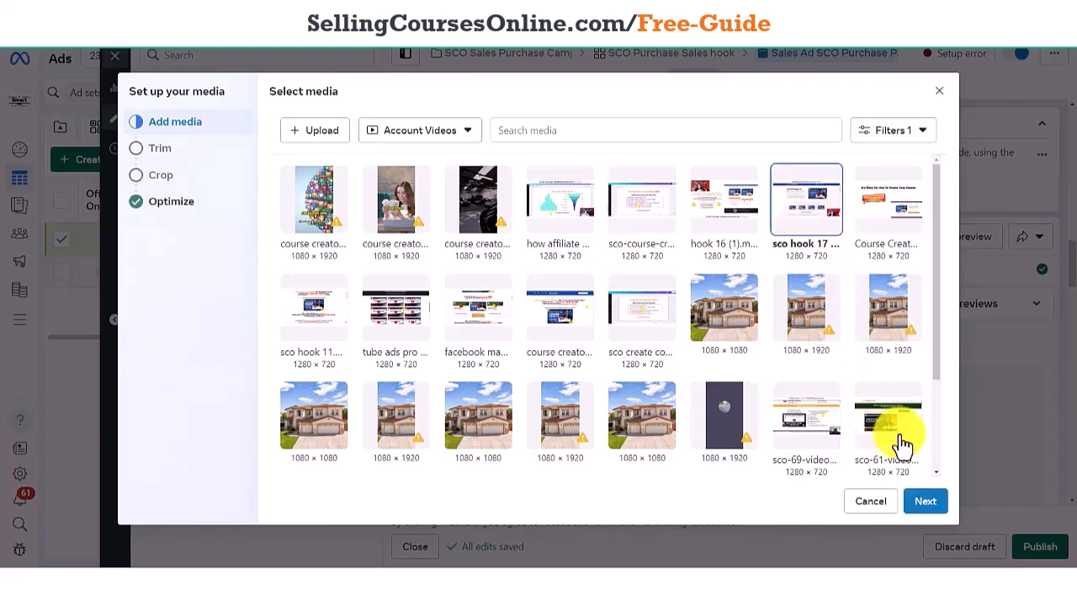
left_click(925, 501)
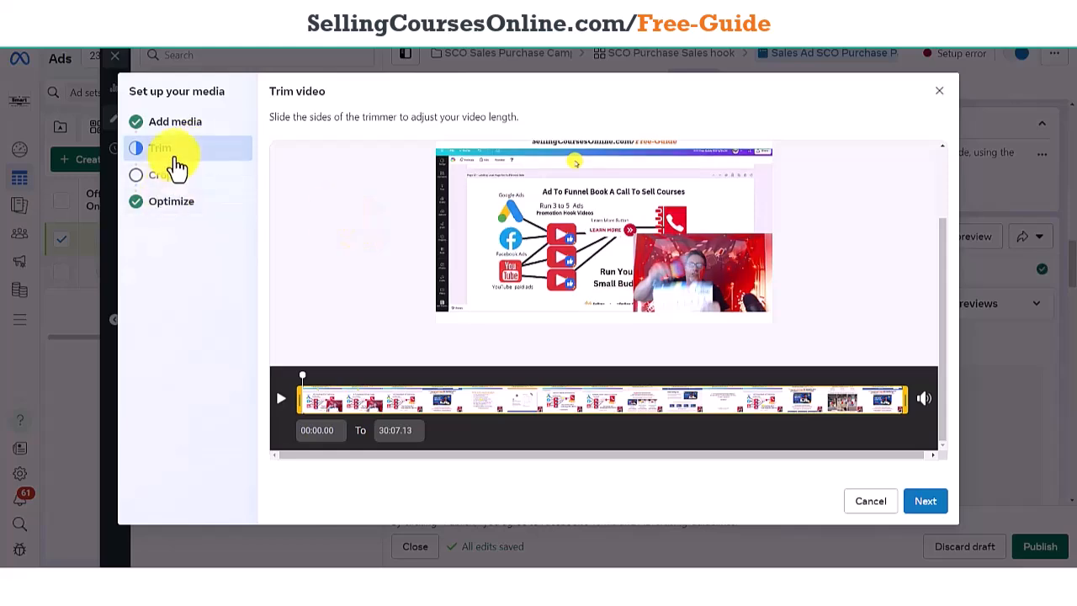
left_click(925, 502)
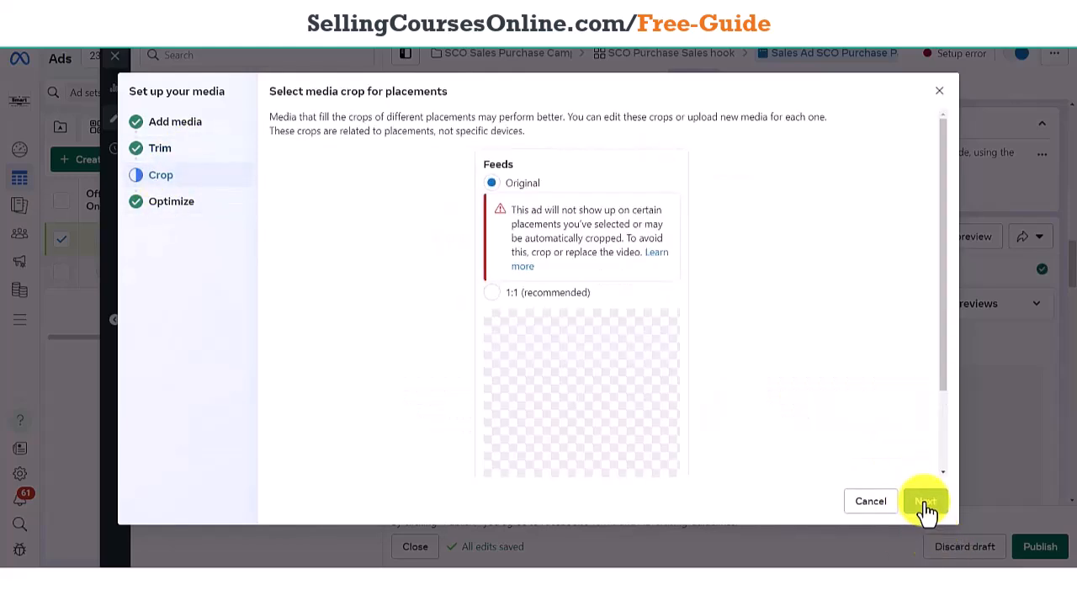
left_click(925, 502)
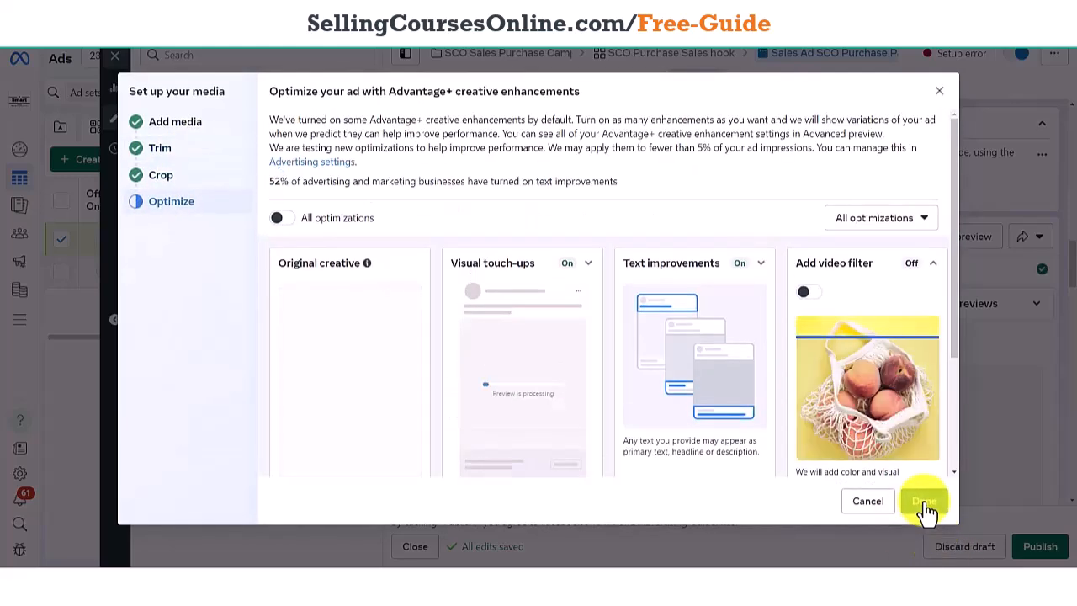
left_click(924, 502)
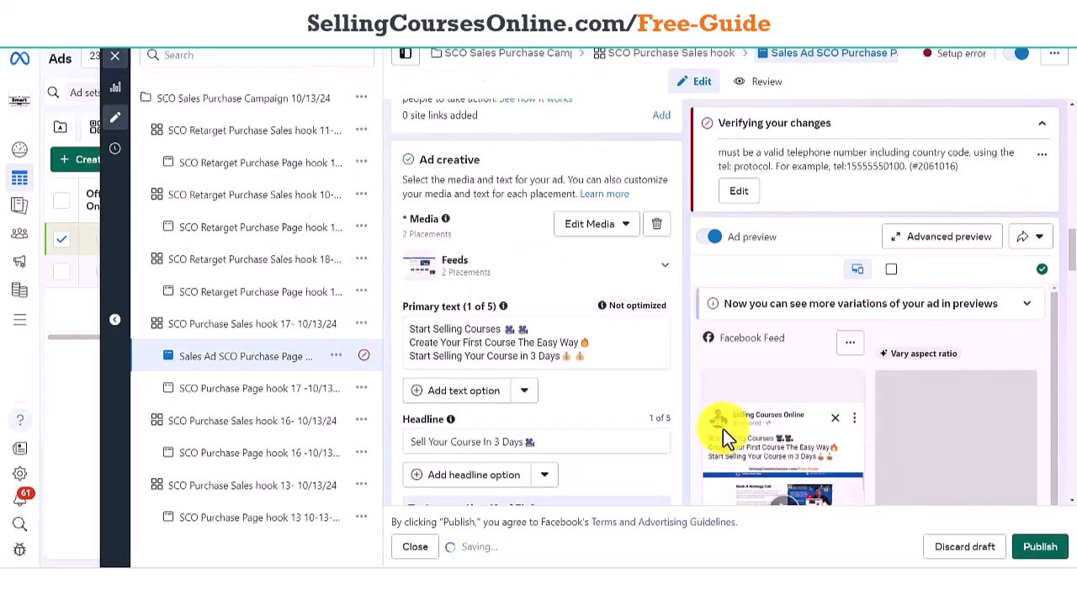
Open the ad video's thumbnail settings for editing and switch them to manual selection
left_click(599, 234)
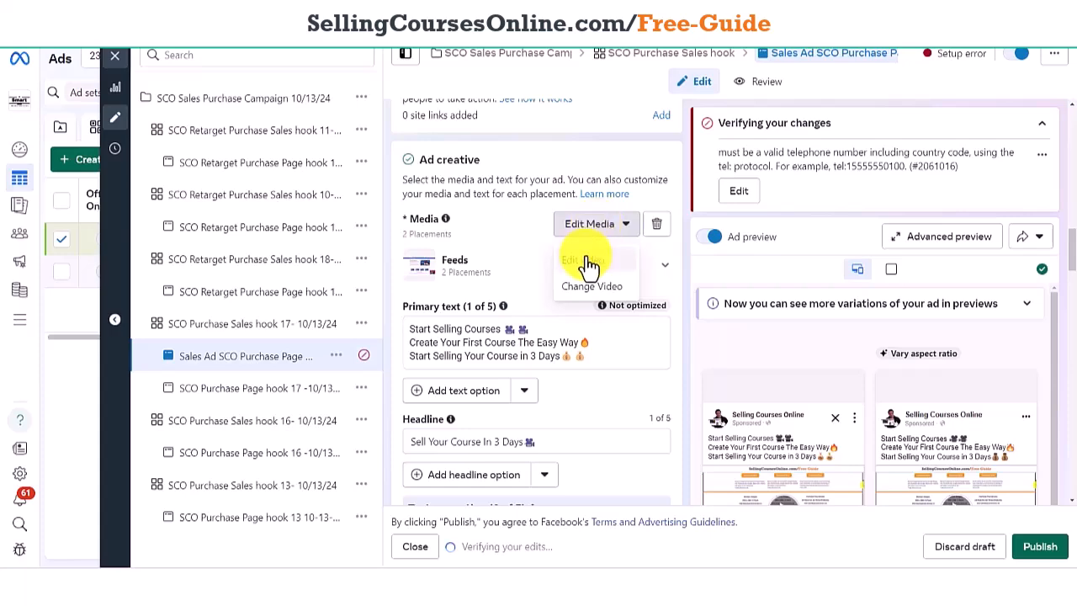
left_click(586, 265)
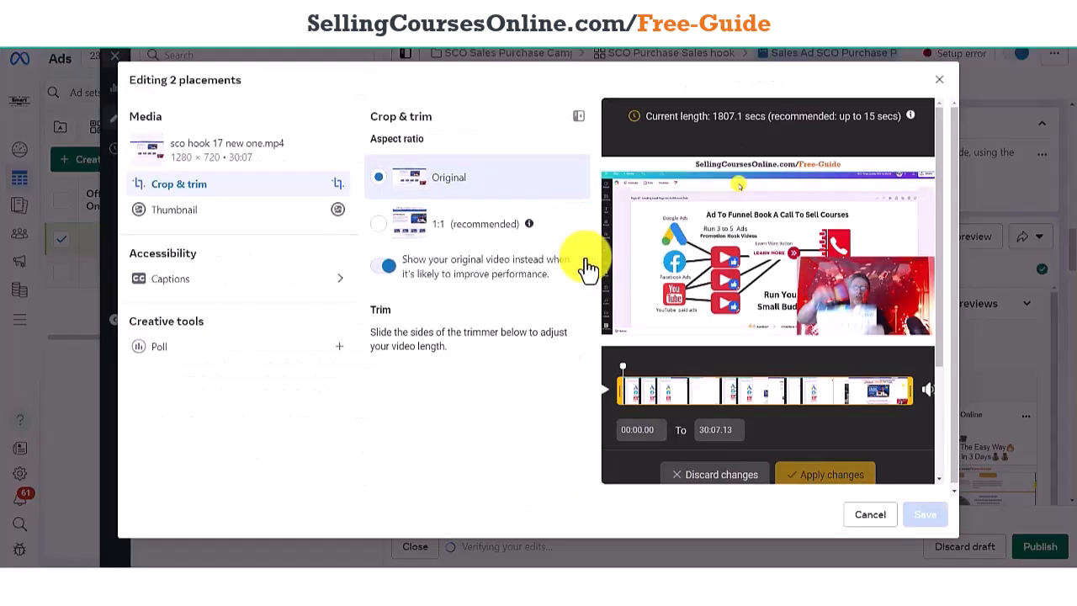
left_click(196, 210)
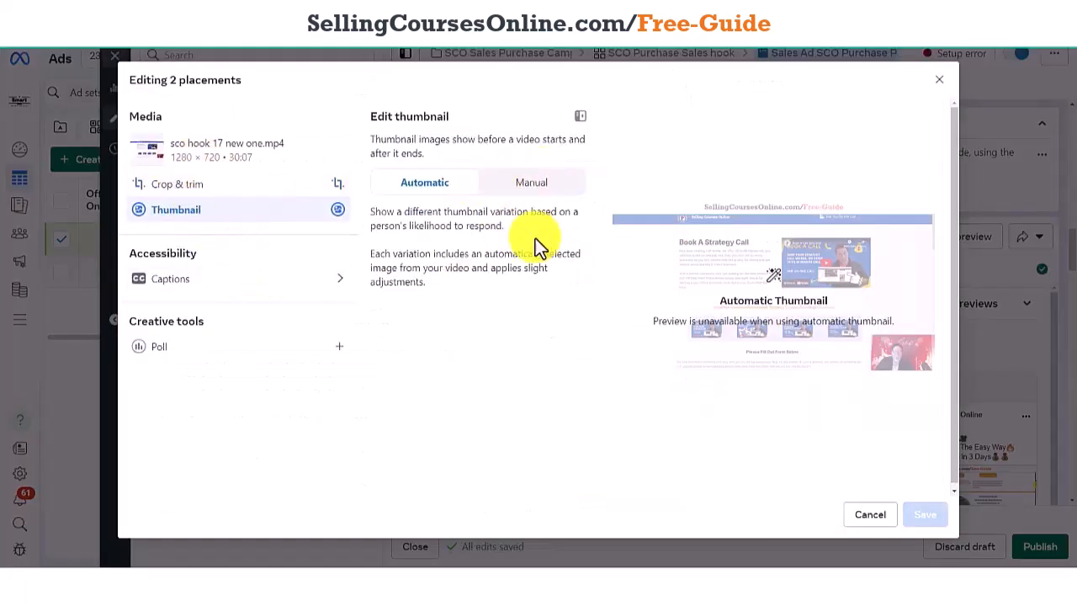
left_click(528, 189)
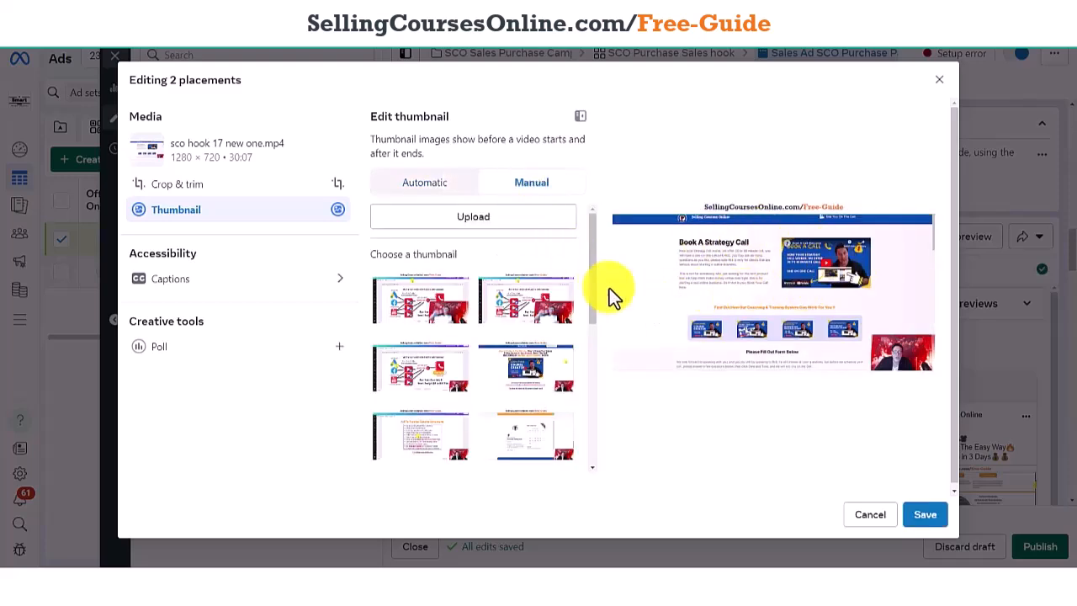
Try out the suggested video frames as the thumbnail, including the "Ad To Funnel Book A Call To Sell Courses" slides
left_click_drag(590, 276, 577, 359)
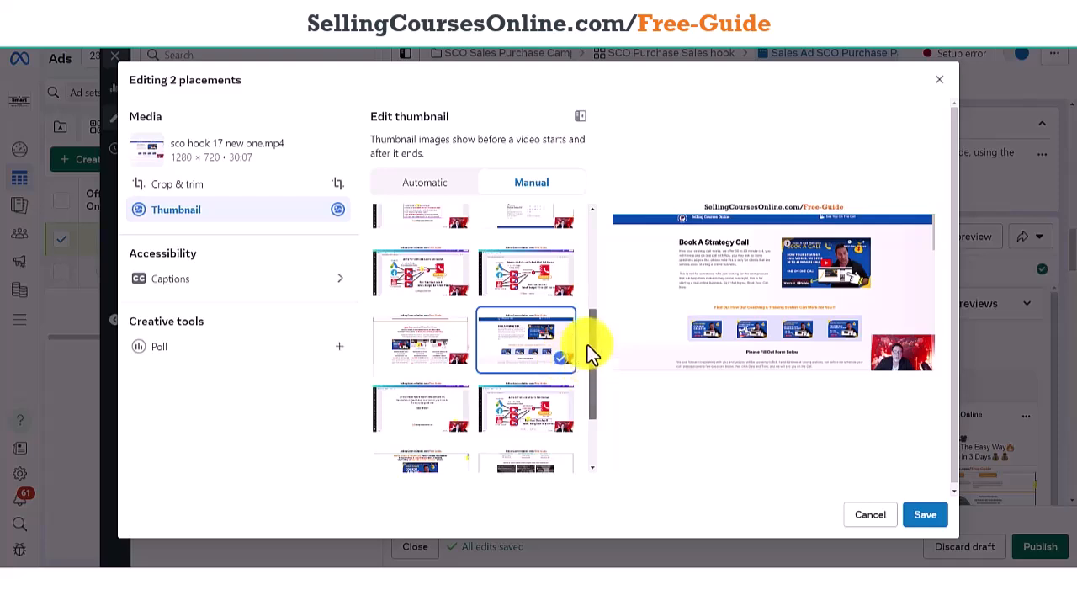
left_click_drag(589, 358, 611, 240)
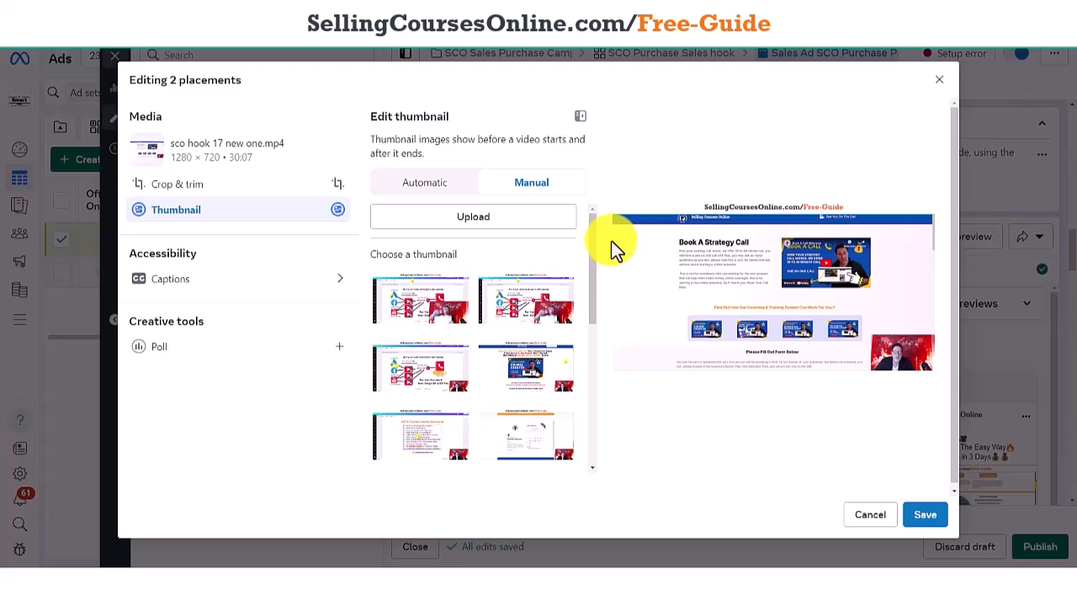
left_click_drag(590, 249, 587, 357)
left_click(537, 376)
left_click(528, 395)
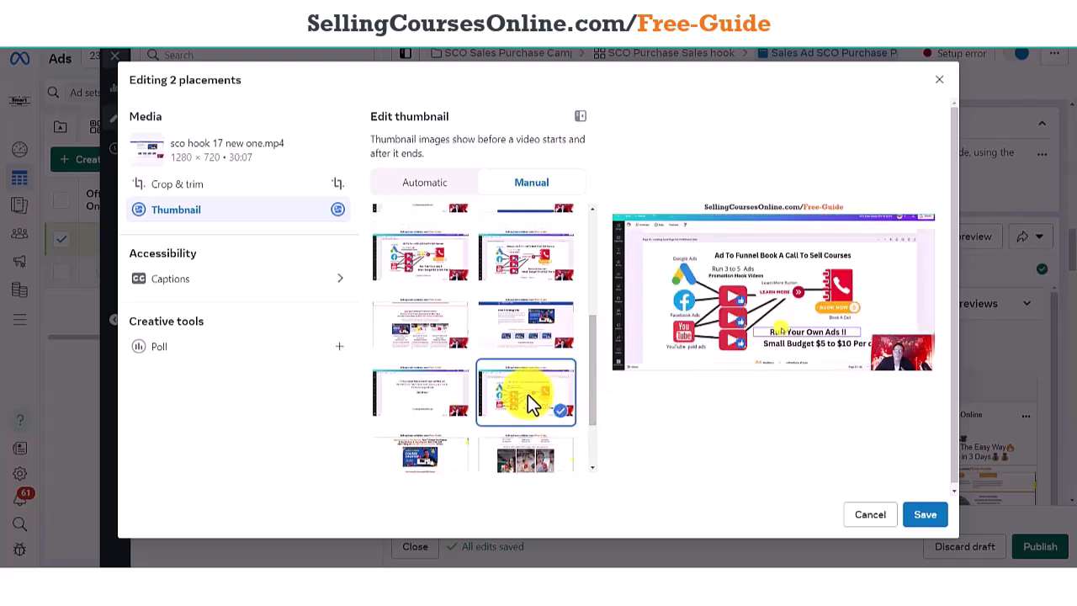
left_click_drag(592, 396, 594, 305)
left_click(542, 310)
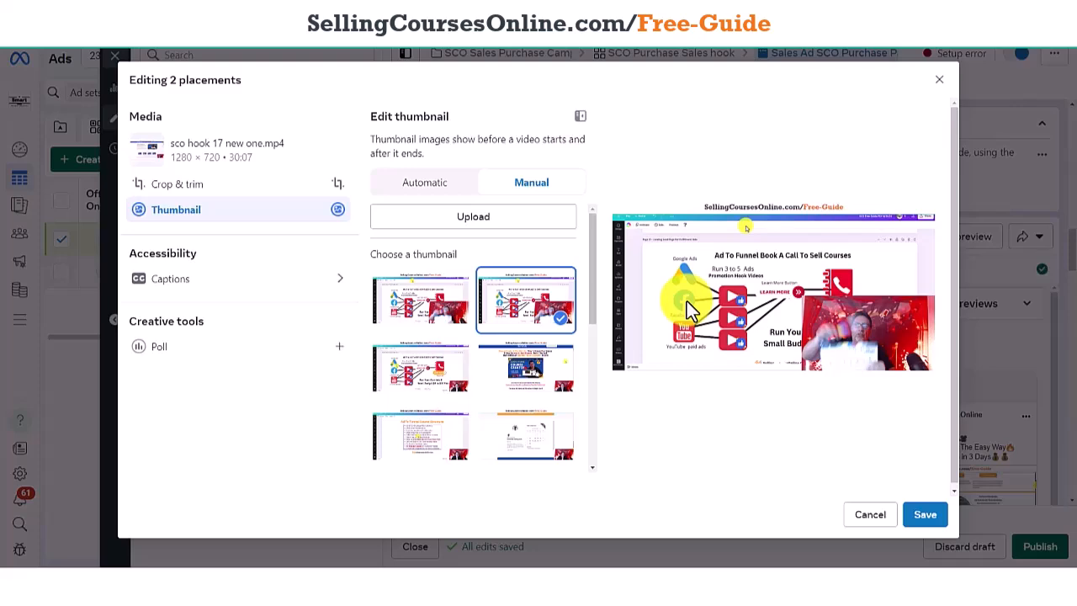
Set the 1280 × 720 account image "how to sell your first course.jpg" as the video's thumbnail and save the media edits
left_click(528, 220)
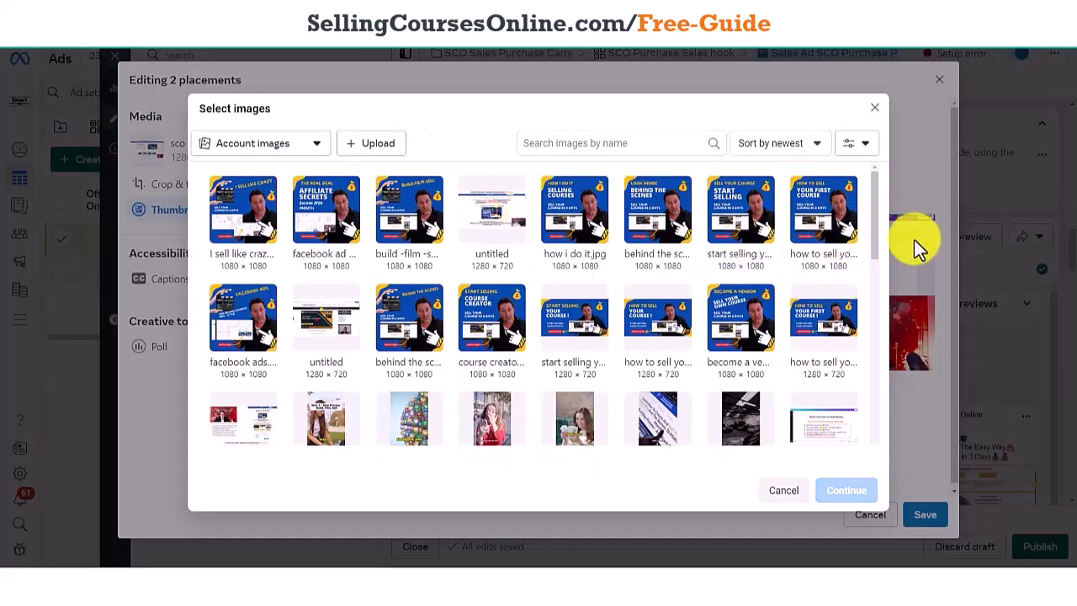
scroll(875, 248, "down", 1)
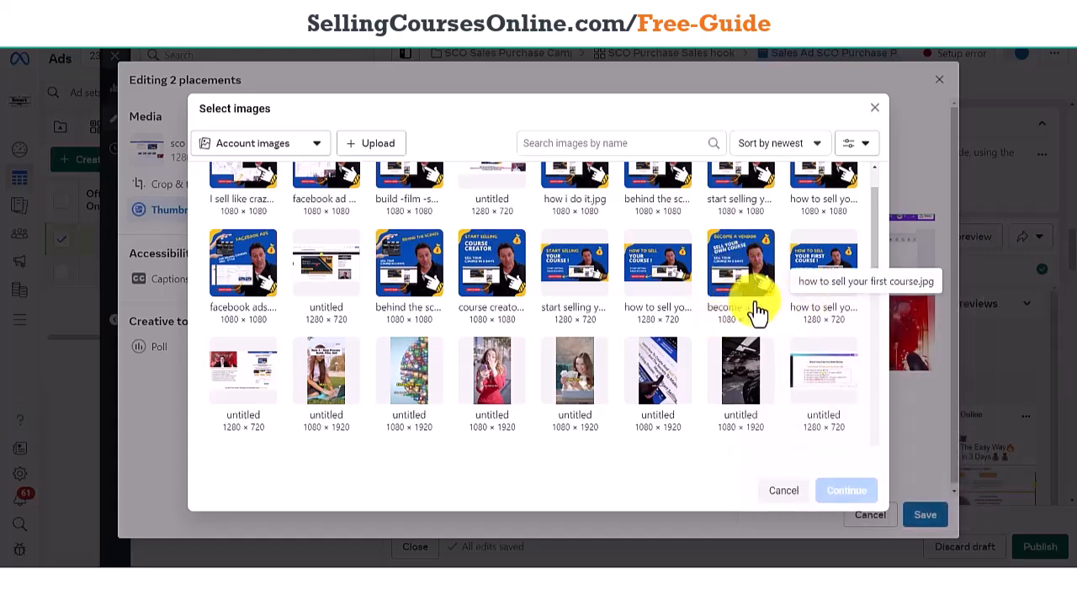
left_click(815, 279)
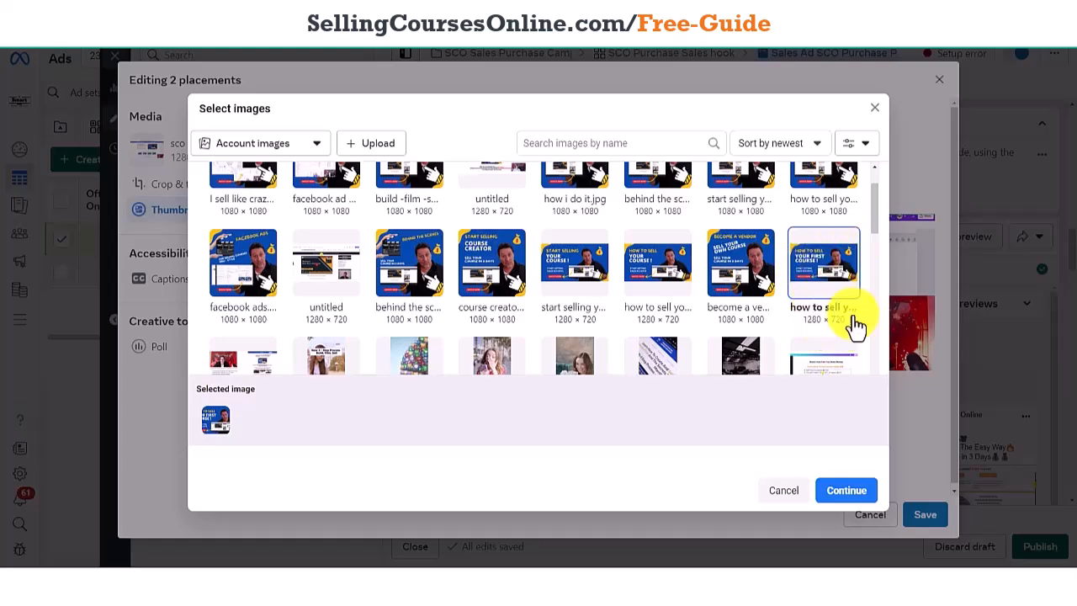
left_click(838, 495)
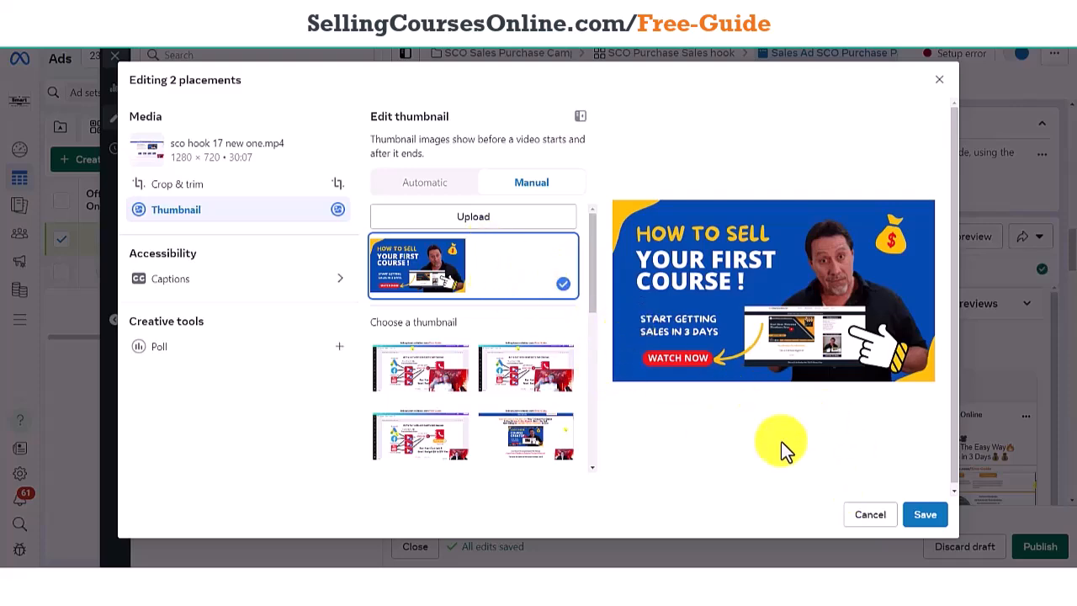
left_click(926, 518)
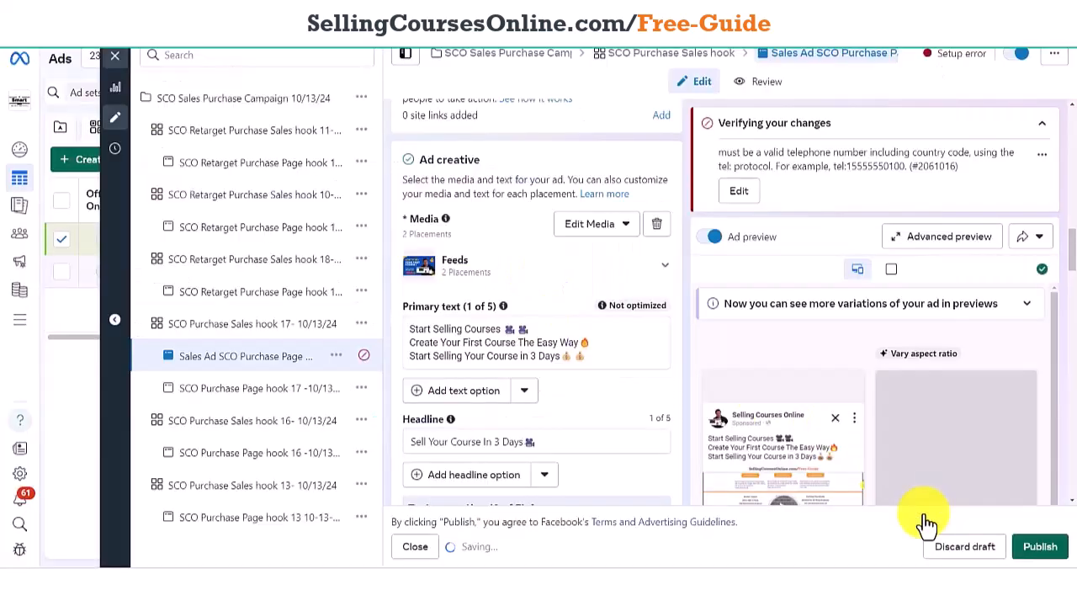
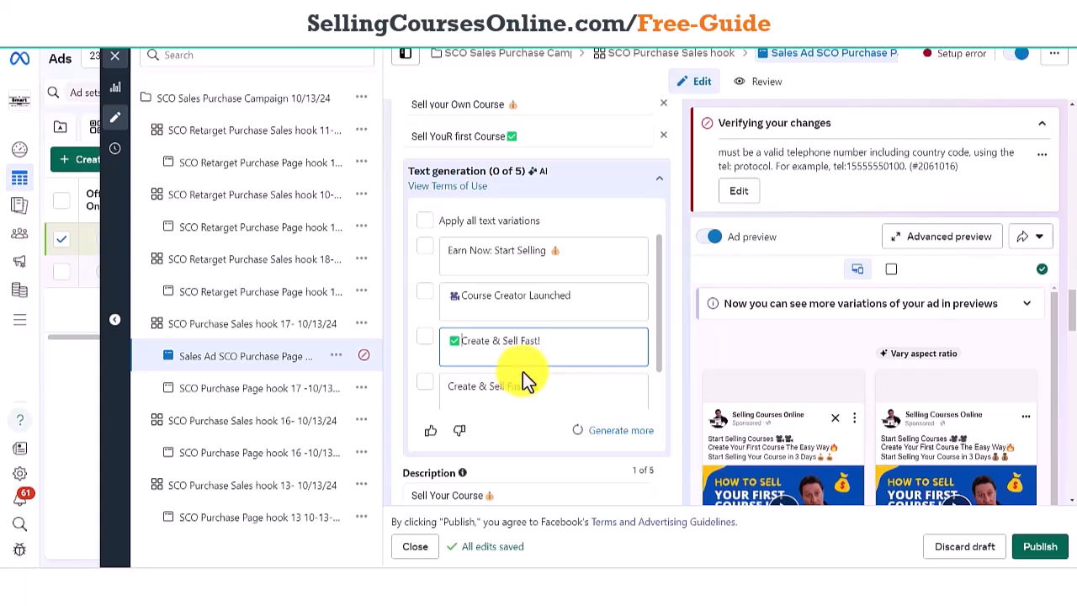
Replace the fourth generated headline variation with "Sell Your Course Now" followed by a movie camera emoji
left_click(553, 401)
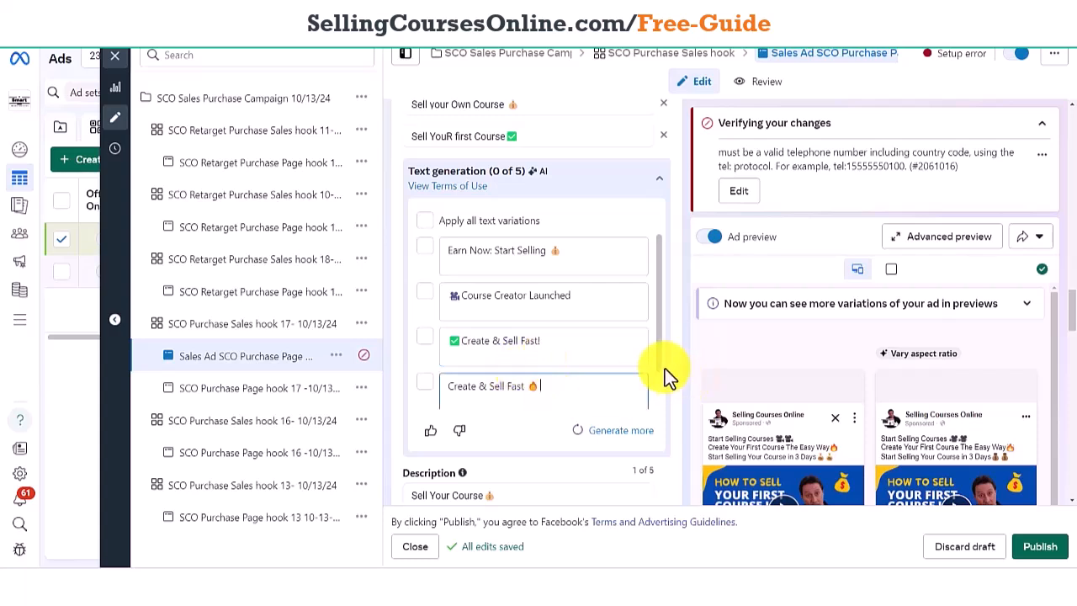
left_click(604, 355)
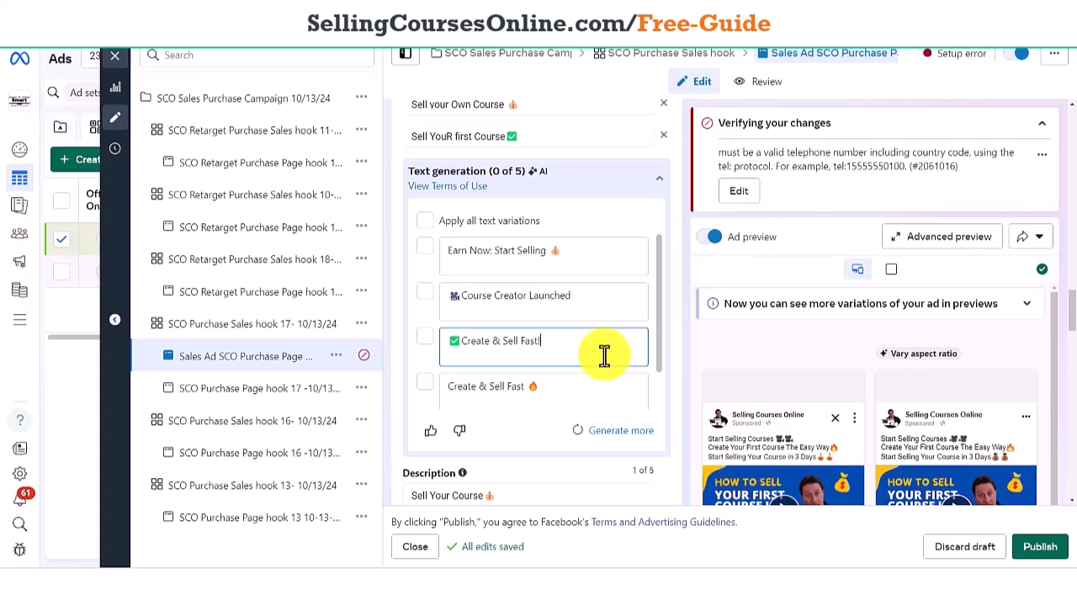
left_click_drag(1072, 321, 1075, 334)
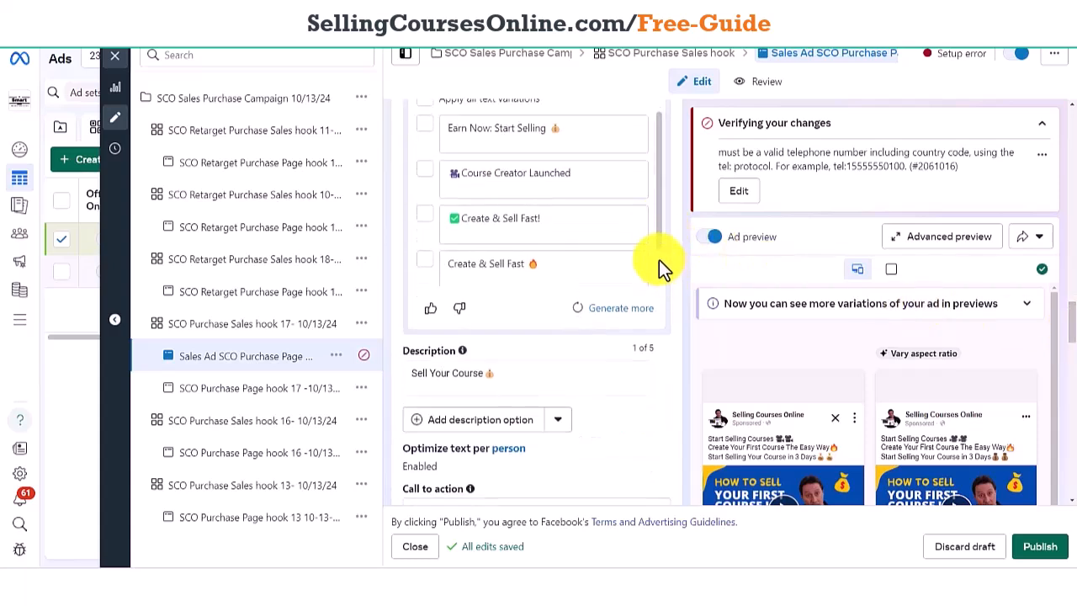
left_click(591, 272)
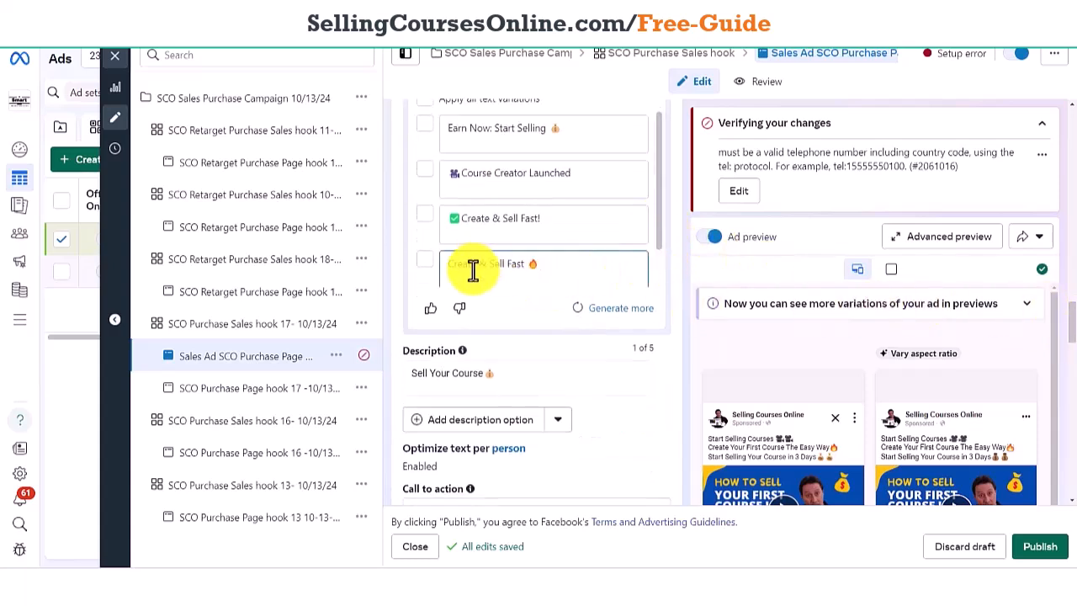
left_click_drag(440, 269, 568, 267)
key("BackSpace")
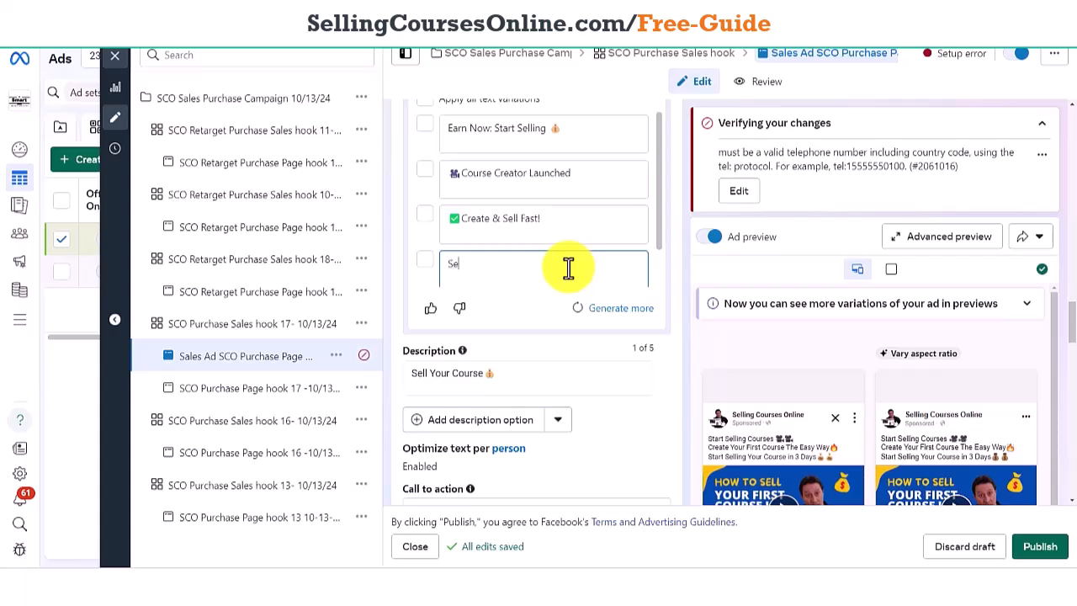
type("our Course Now")
key("super+period")
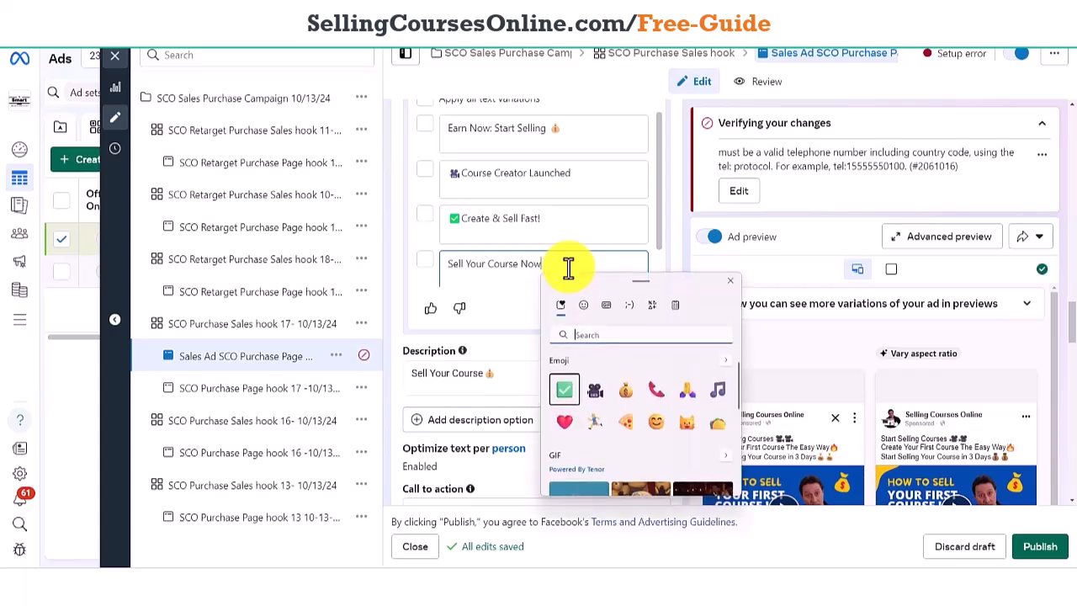
left_click(597, 387)
left_click(659, 250)
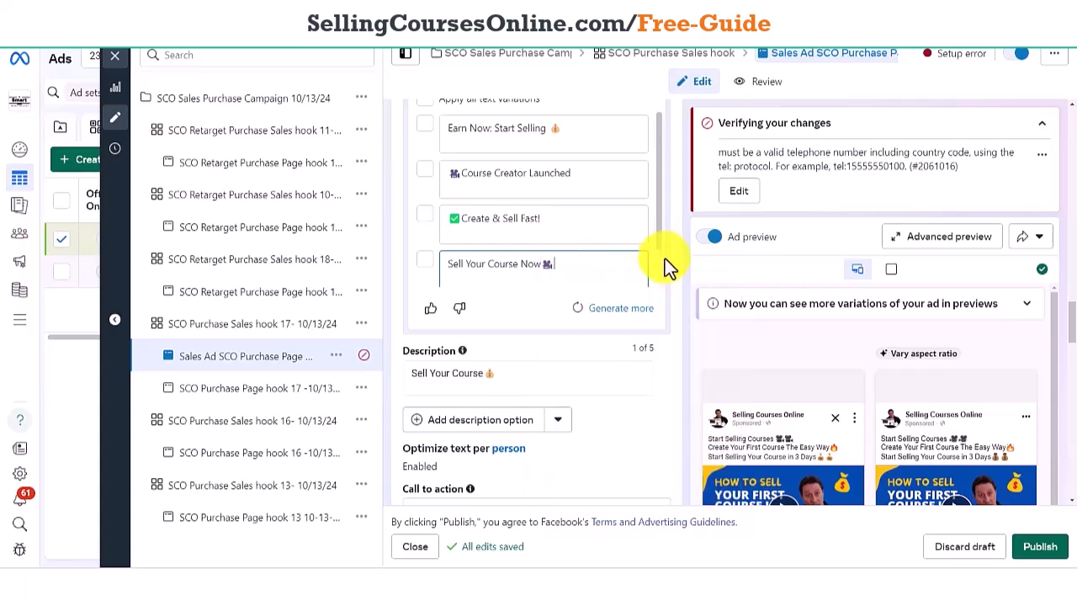
Generate a new set of AI text variations for the ad's headline
left_click(621, 312)
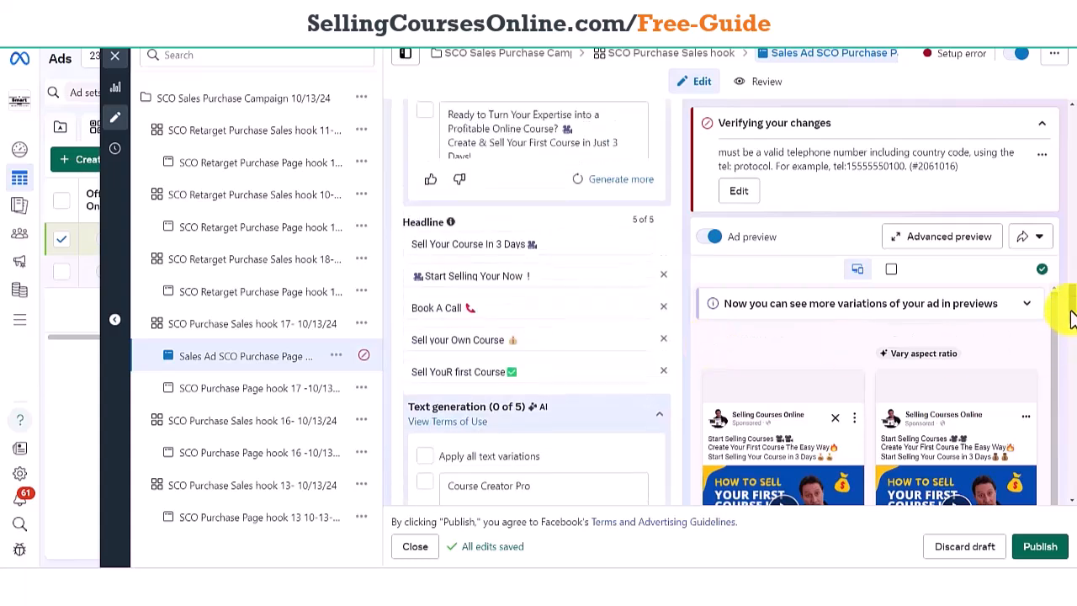
left_click_drag(1070, 311, 1073, 332)
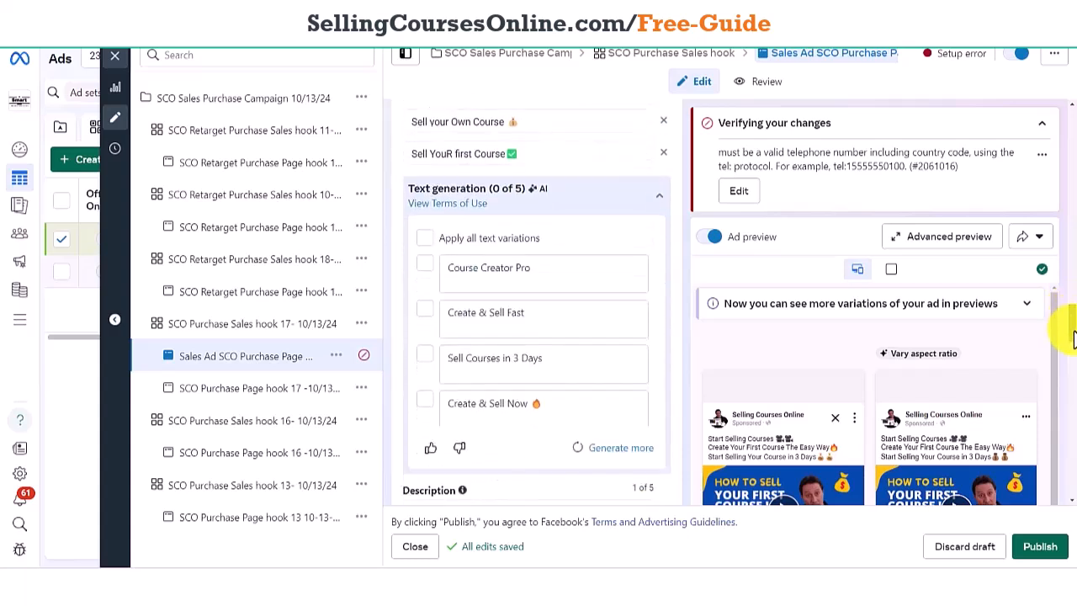
left_click_drag(1073, 337, 1074, 340)
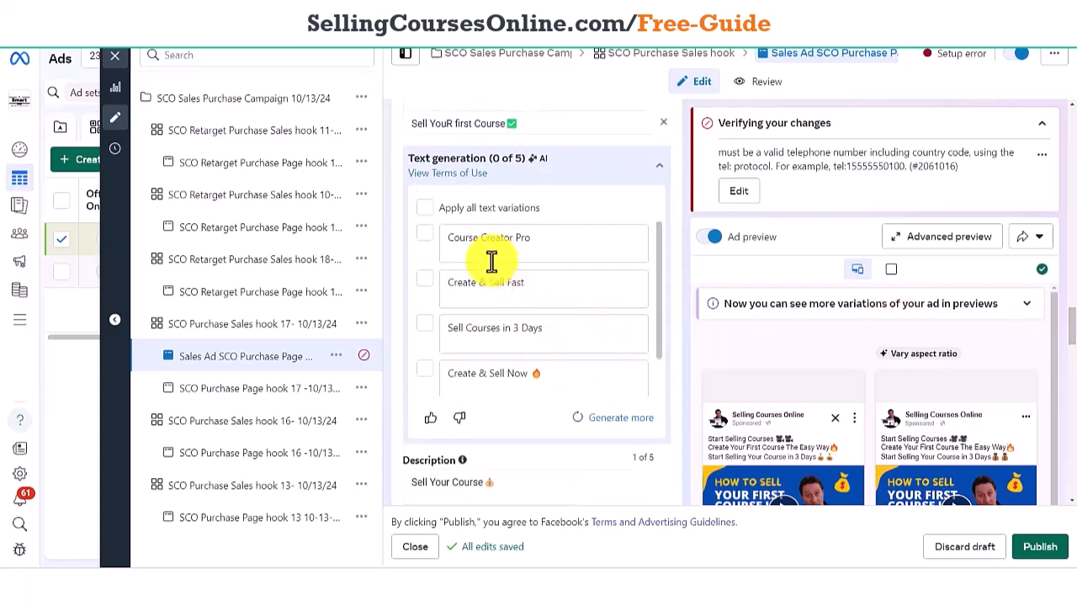
Put a movie camera emoji before the generated headline "Course Creator Pro" and a money bag emoji before "Create & Sell Fast"
left_click(446, 237)
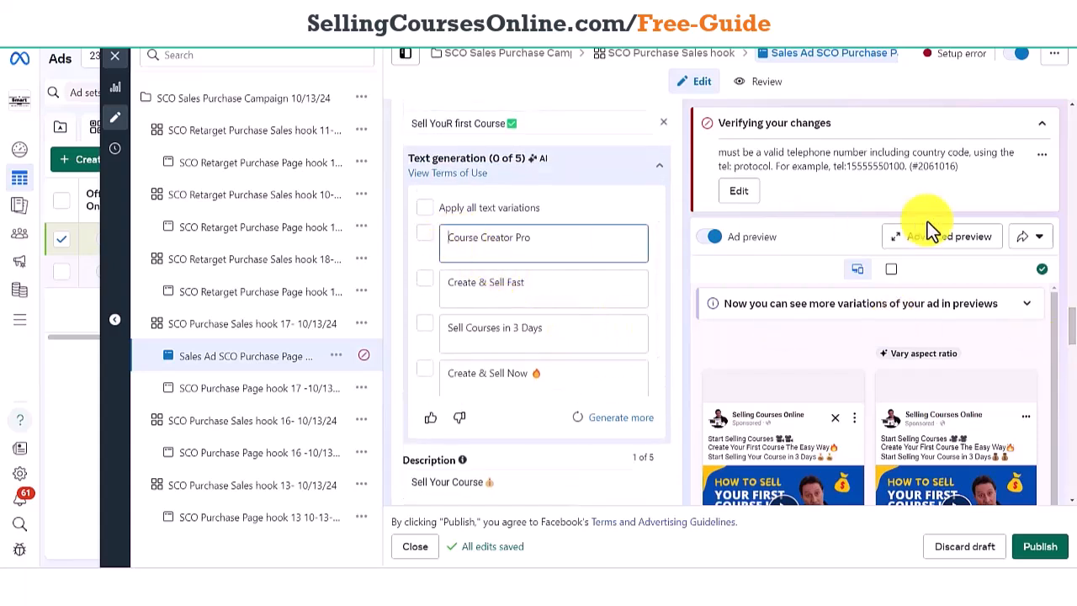
key("super+period")
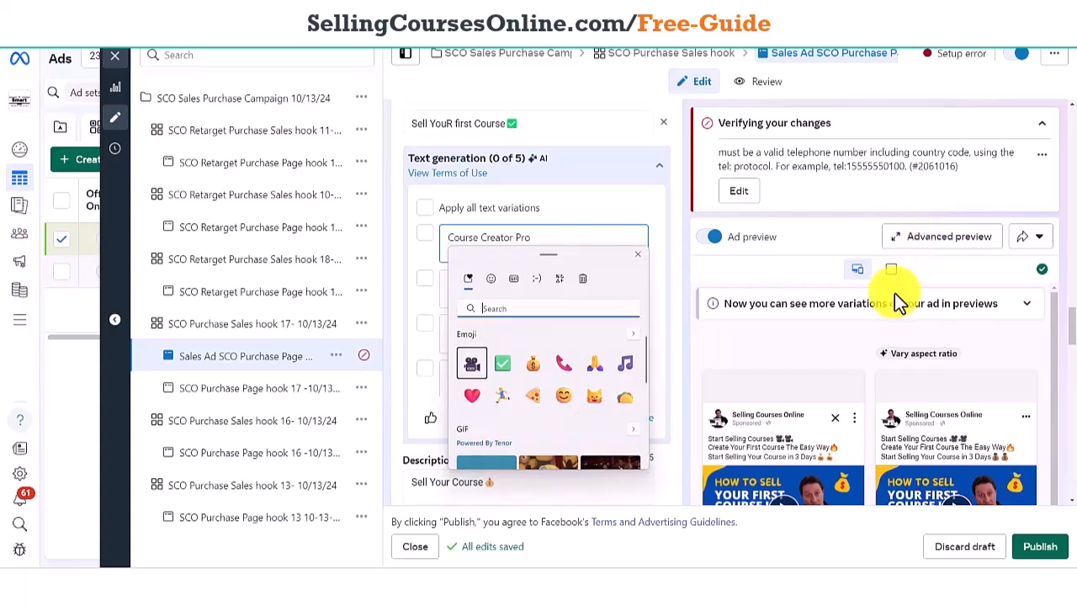
left_click(469, 371)
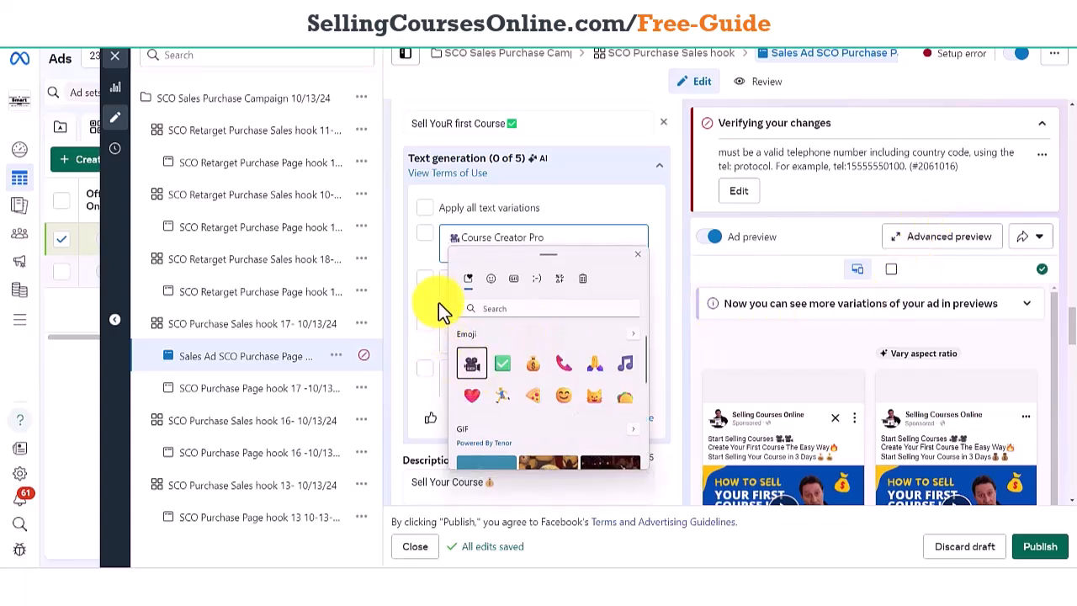
left_click(439, 300)
left_click(447, 290)
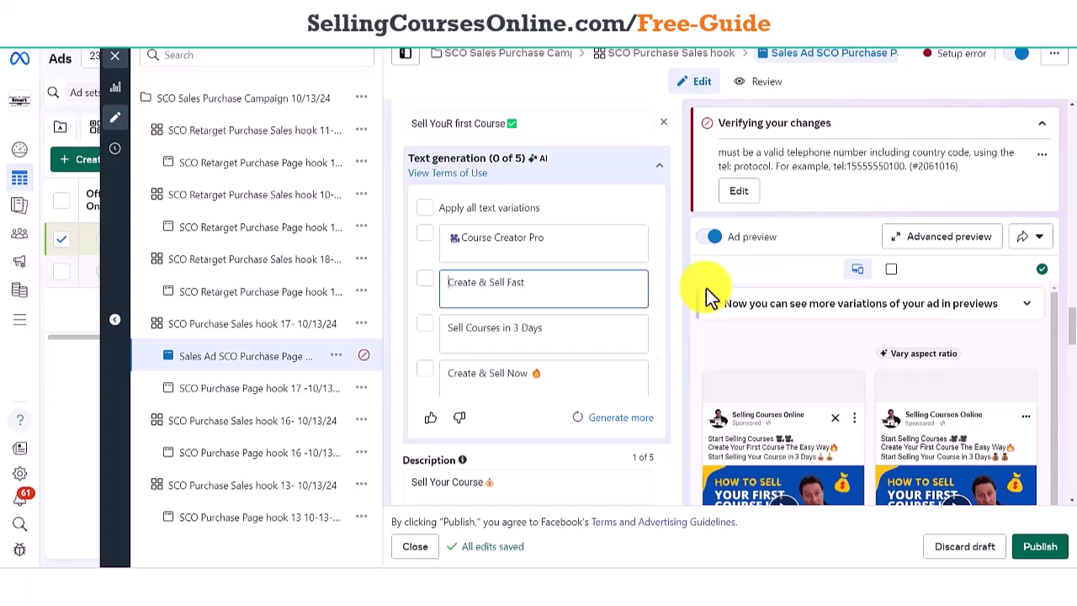
key("super+period")
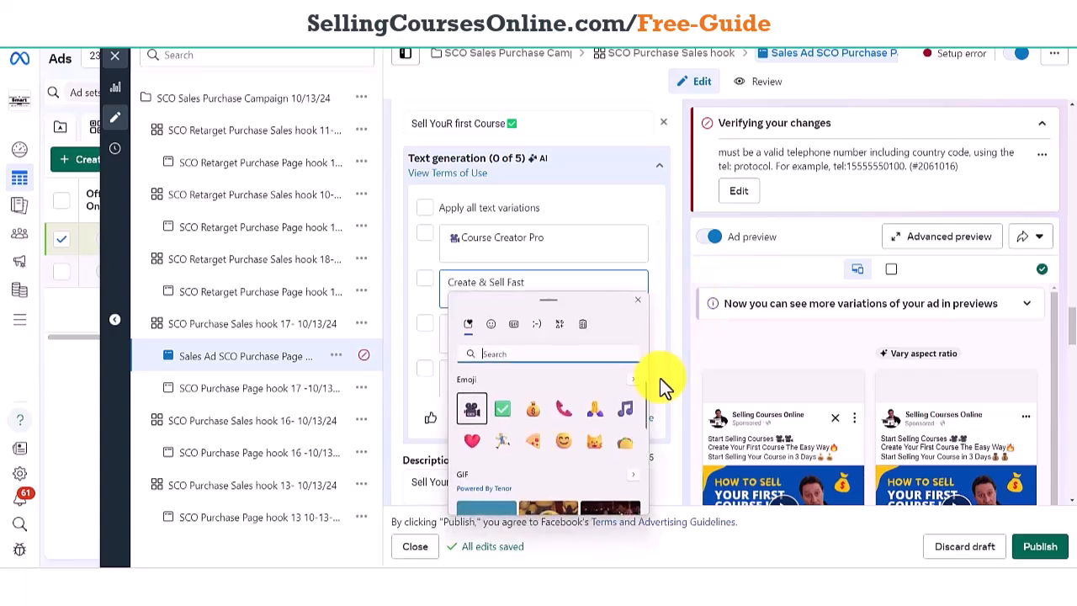
left_click(537, 409)
Put a green check mark emoji before the generated headline "Sell Courses in 3 Days" and apply all headline text variations
left_click(439, 334)
left_click(446, 330)
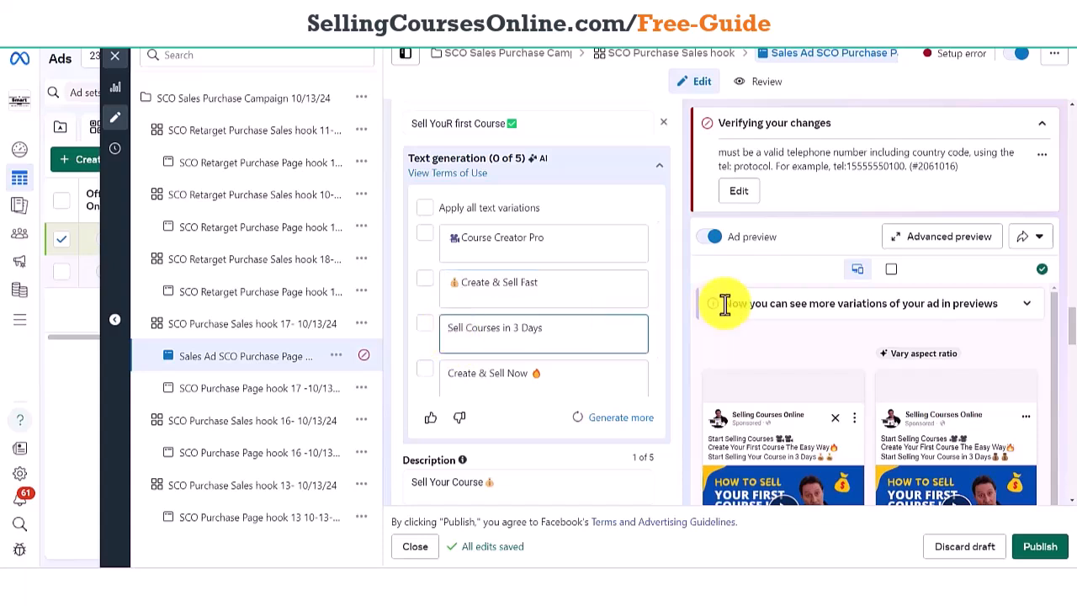
key("super+period")
left_click(533, 454)
left_click(657, 314)
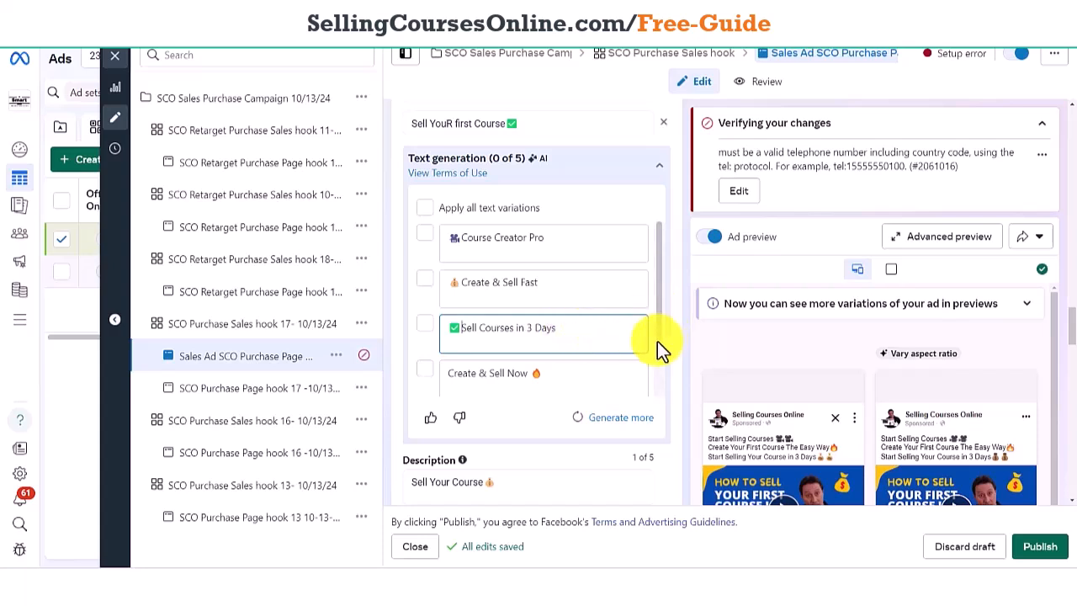
left_click(425, 208)
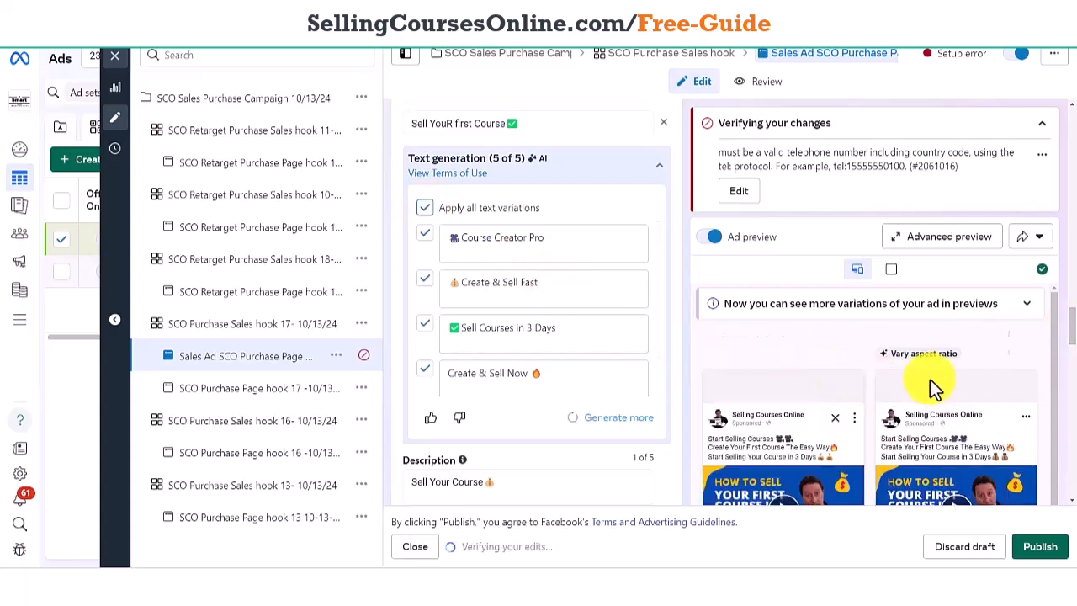
Add a second description option reading "Book A Call" followed by a red telephone receiver emoji
left_click_drag(1072, 333, 1072, 362)
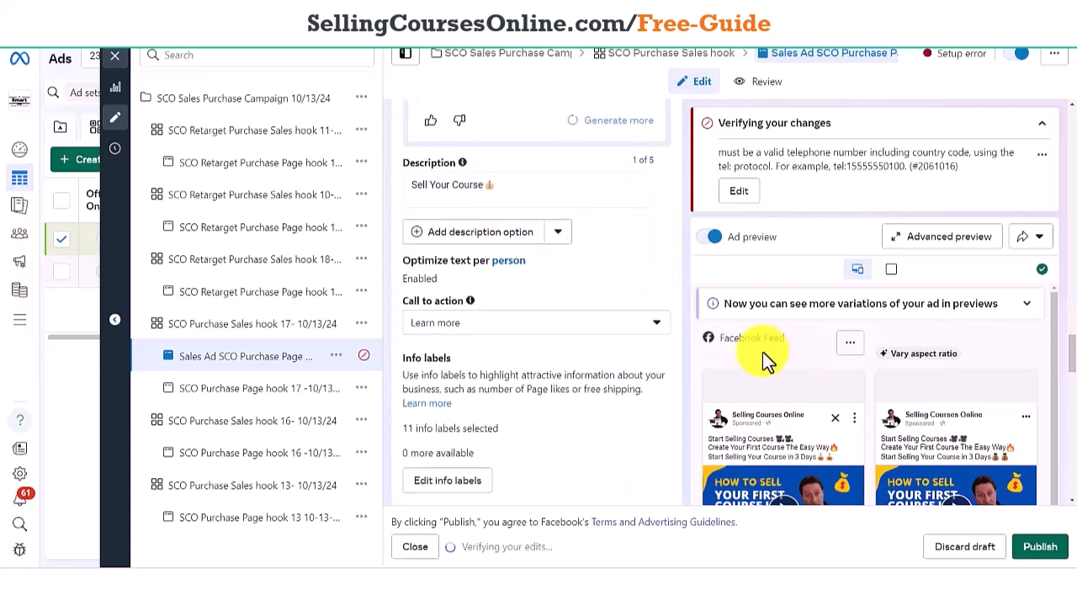
left_click(509, 231)
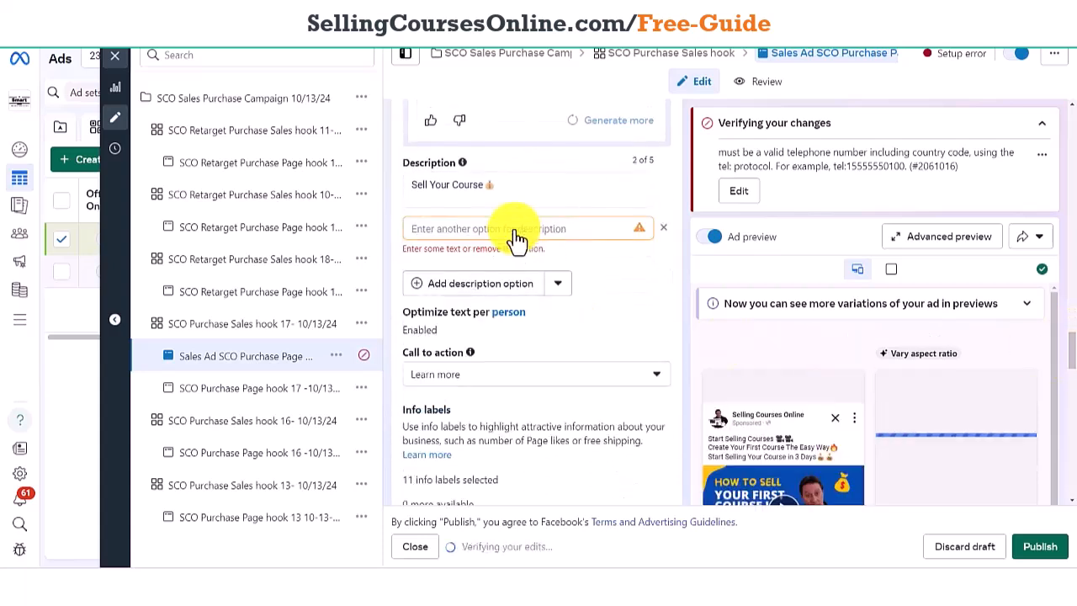
left_click(509, 229)
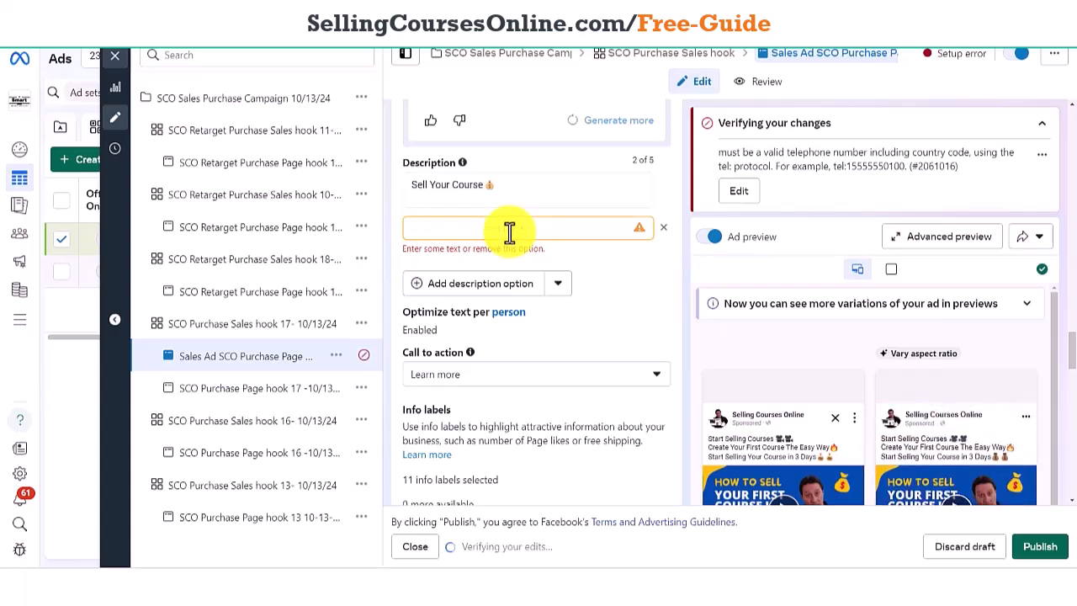
type("Book A Call")
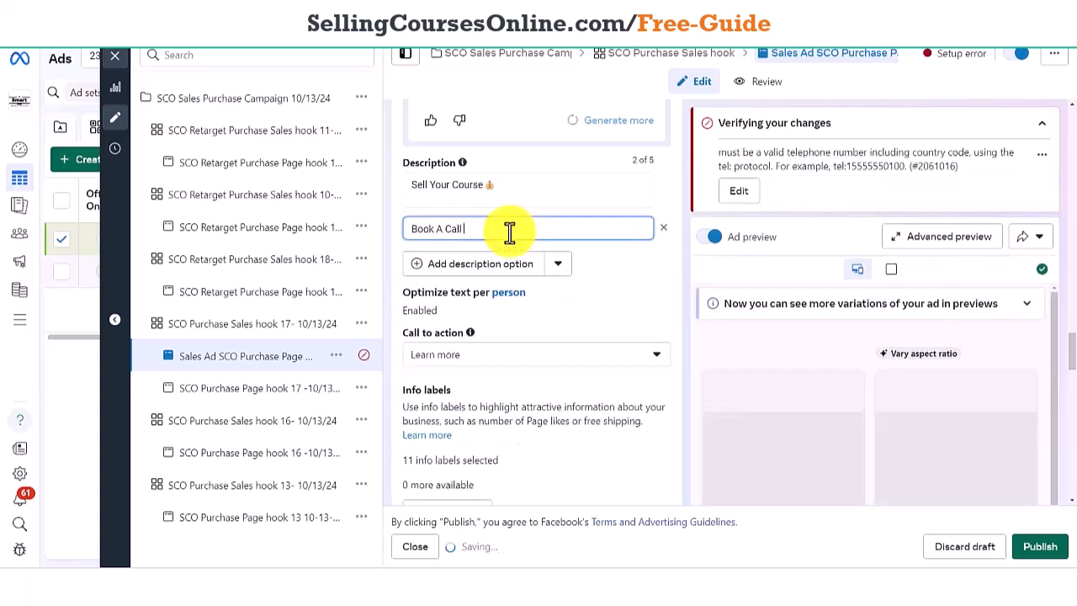
key("super+period")
left_click(579, 356)
key("Escape")
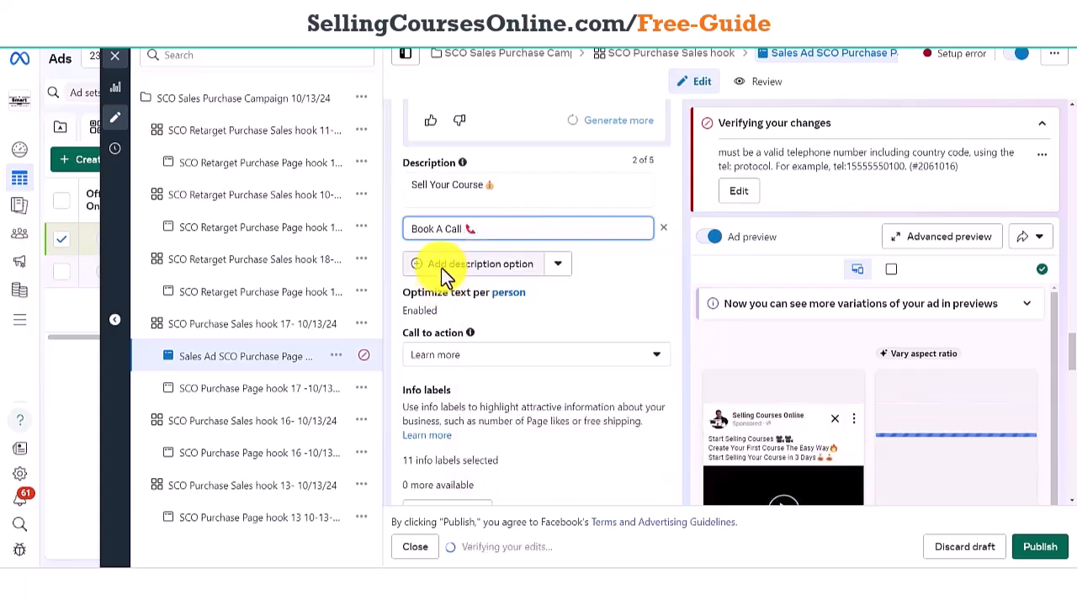
Add a third description option reading "Build Your Course Now" followed by a green check mark emoji
left_click(447, 269)
left_click(478, 262)
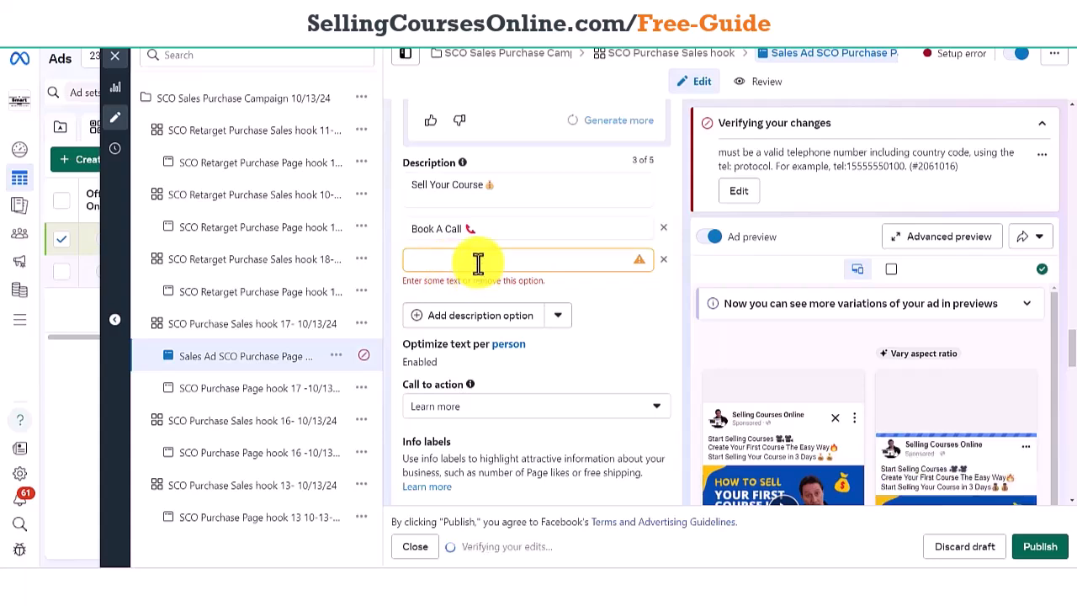
type("Build")
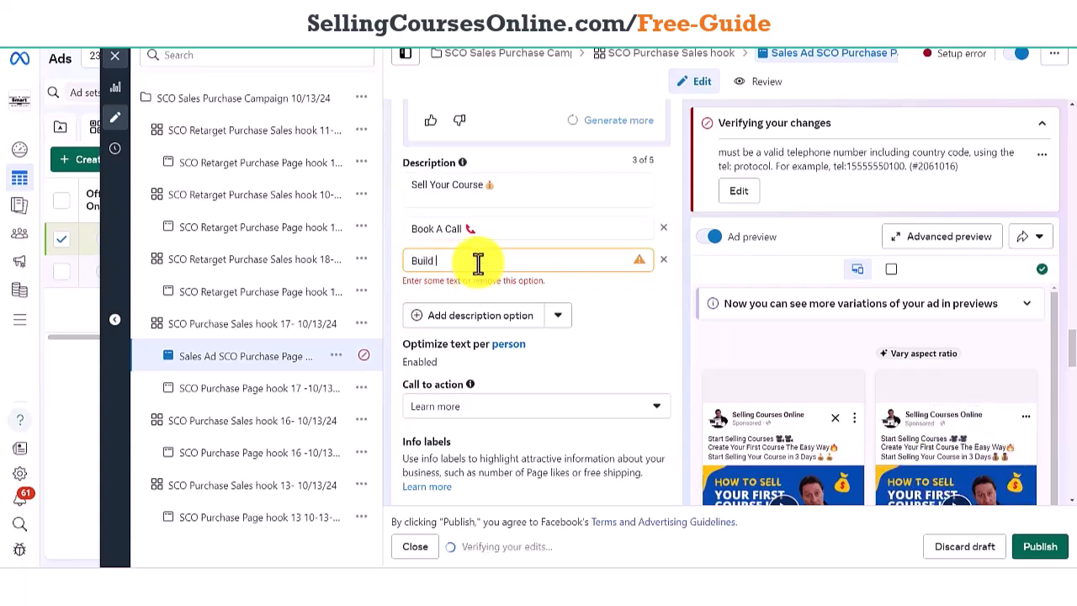
type(" Your Cou")
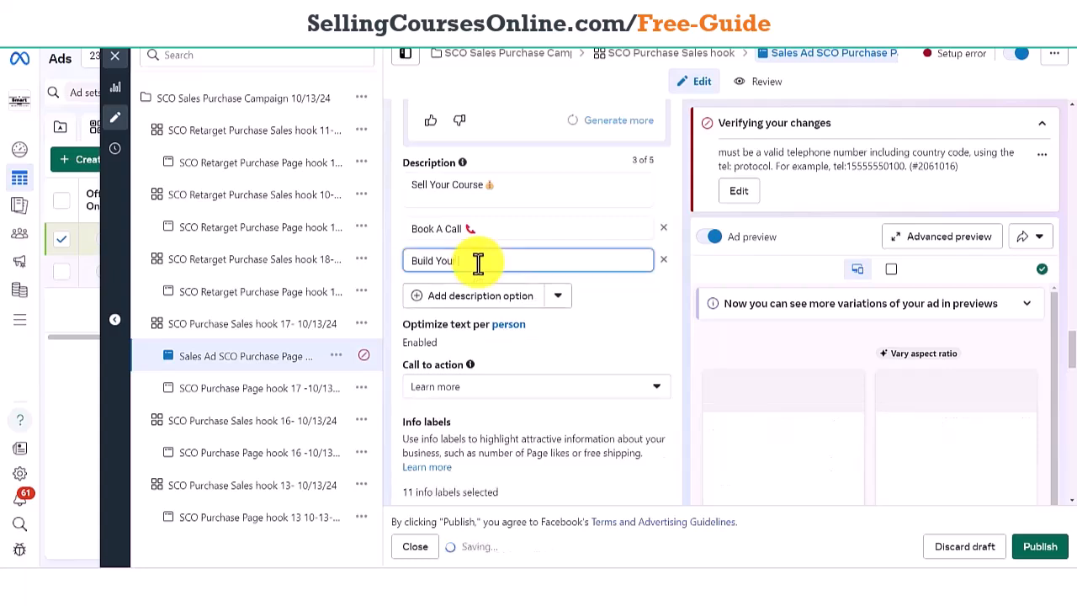
type("rse")
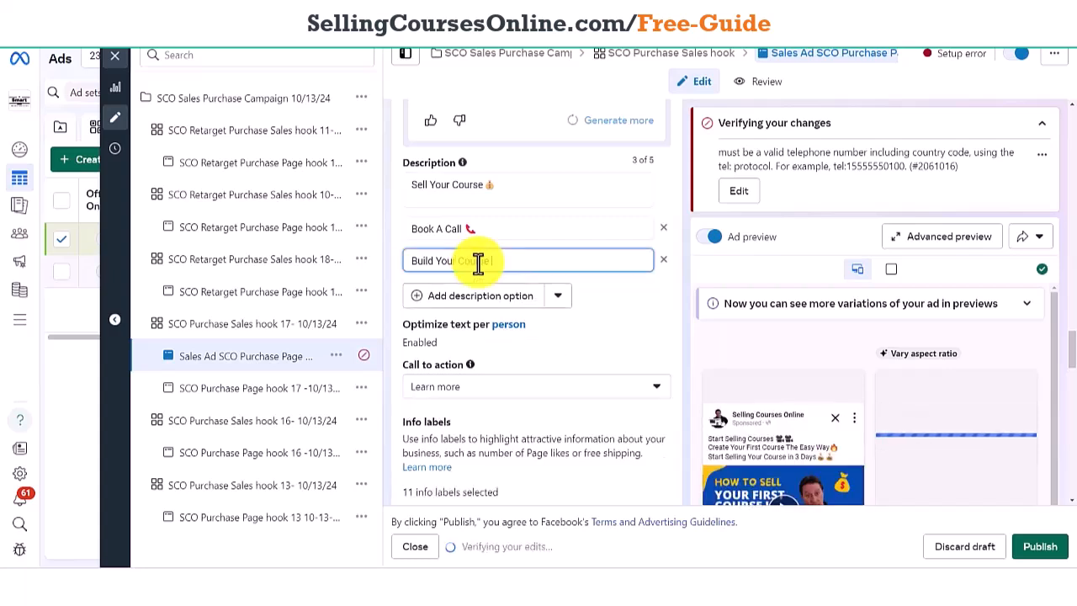
type(" Now")
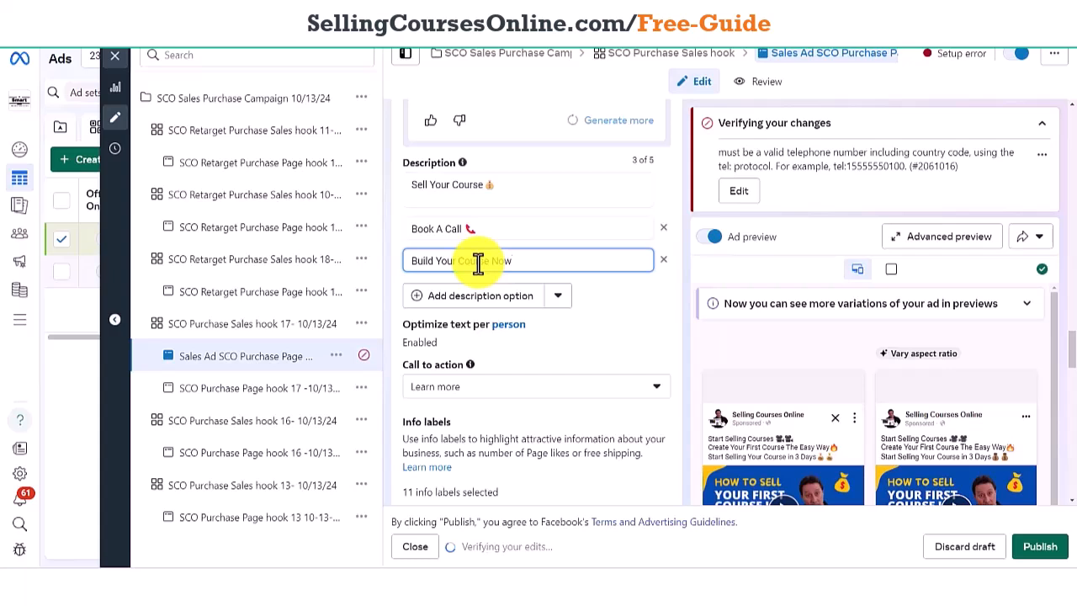
key("super+period")
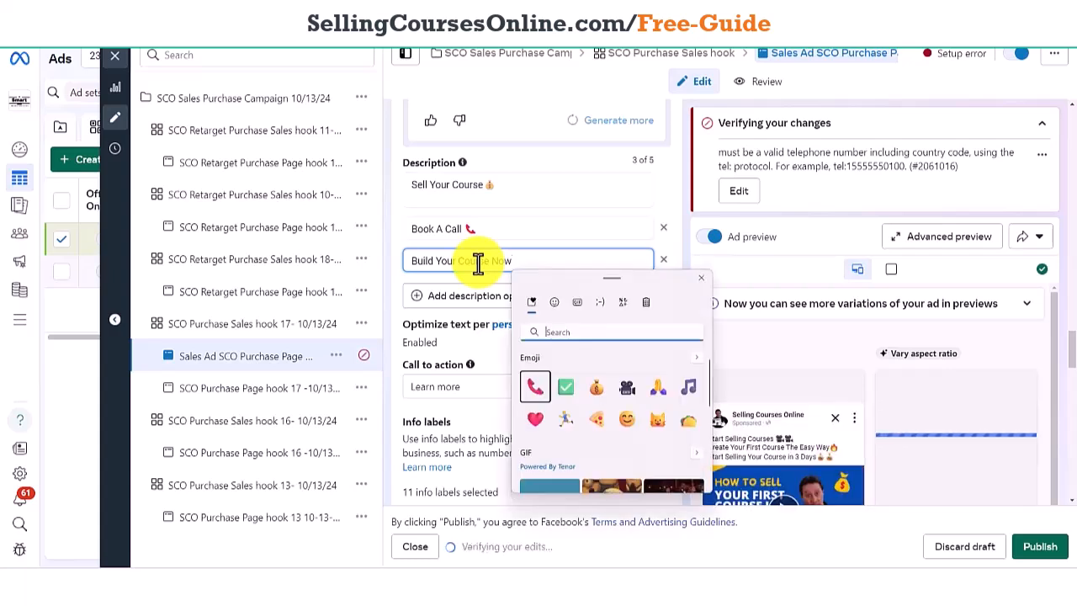
left_click(566, 389)
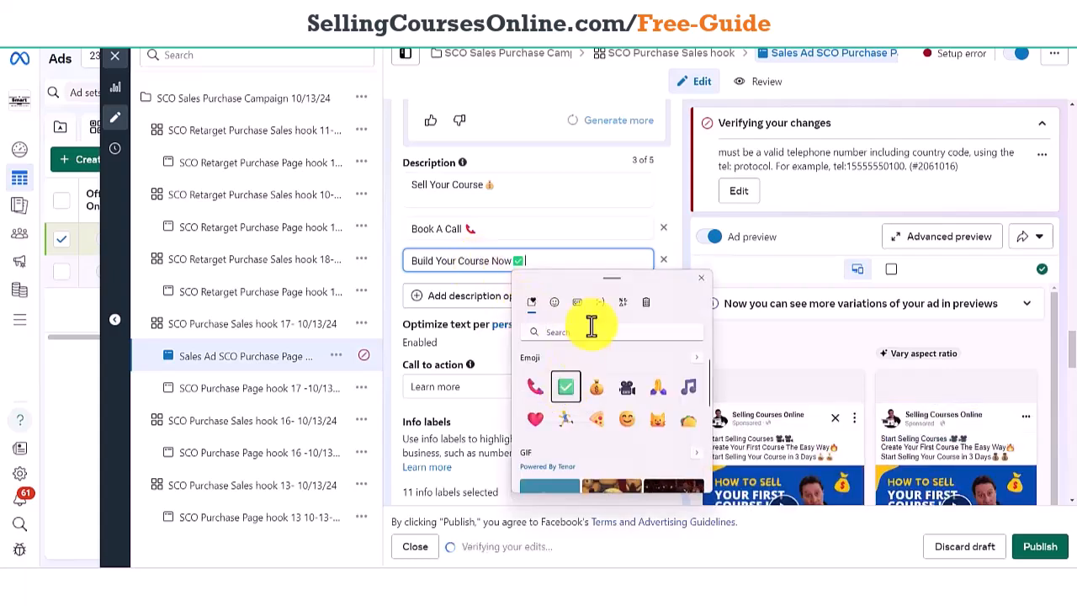
key("Escape")
Add a fourth description option reading "Start Selling Today" followed by a green check mark emoji
left_click(473, 295)
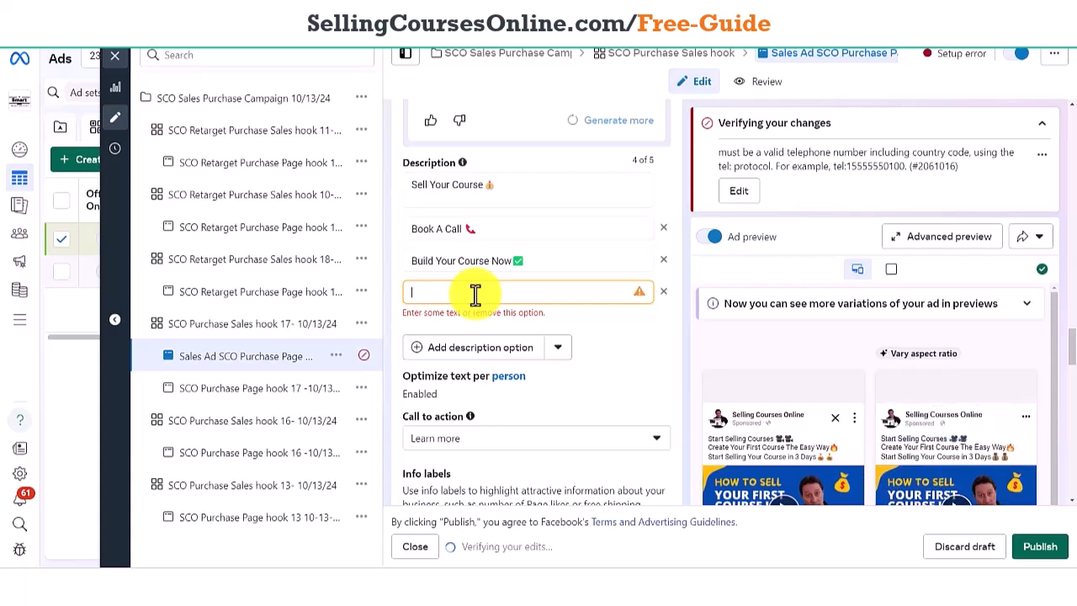
type("Start Selling")
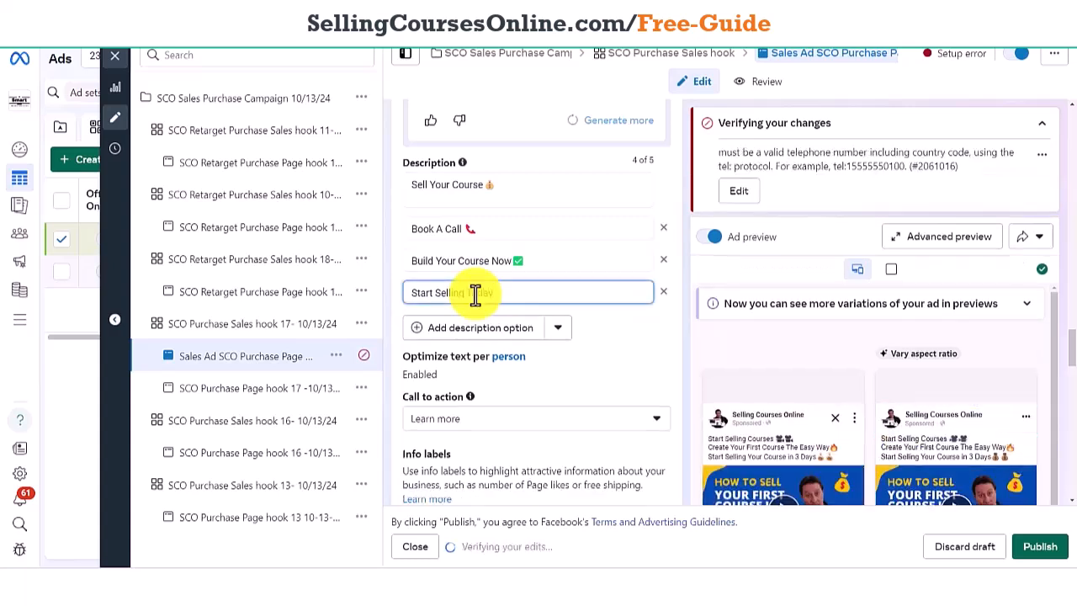
type(" Today")
key("super+period")
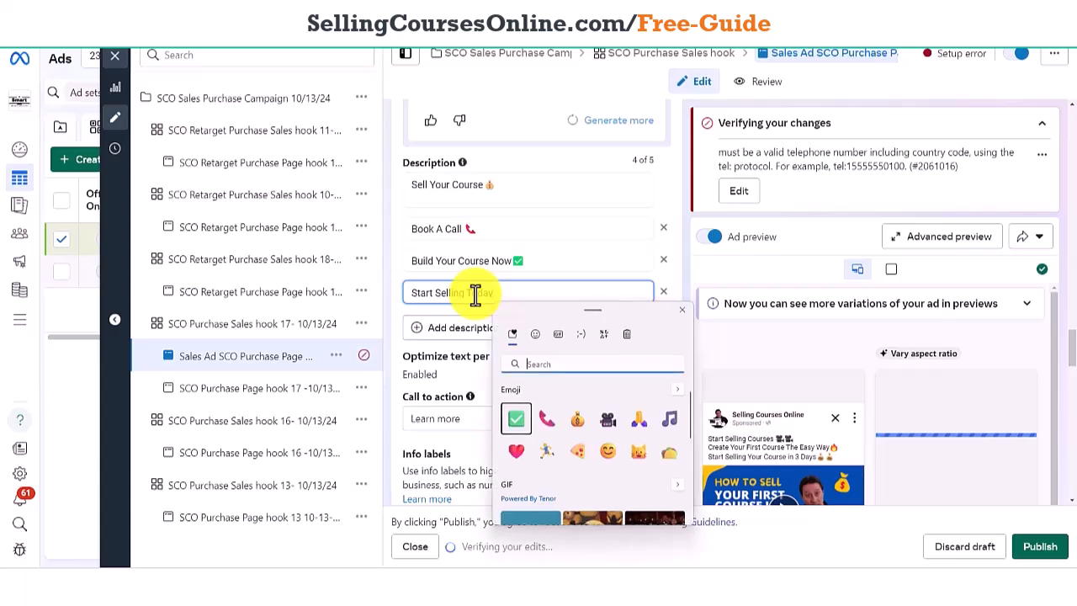
left_click(517, 419)
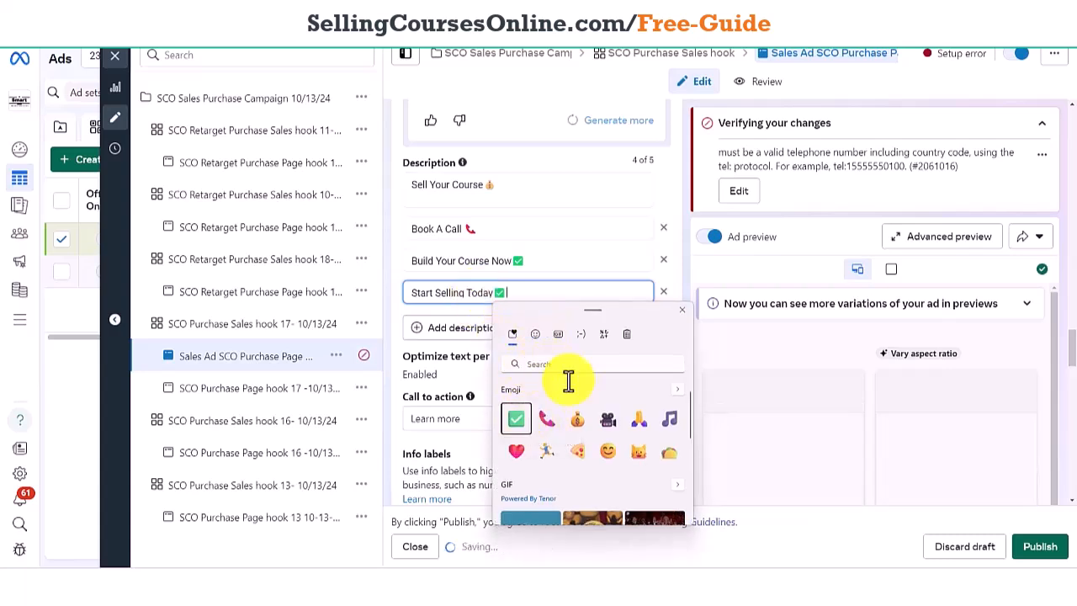
Replace the green check mark after "Start Selling Today" in the fourth description with a movie camera emoji
left_click(609, 420)
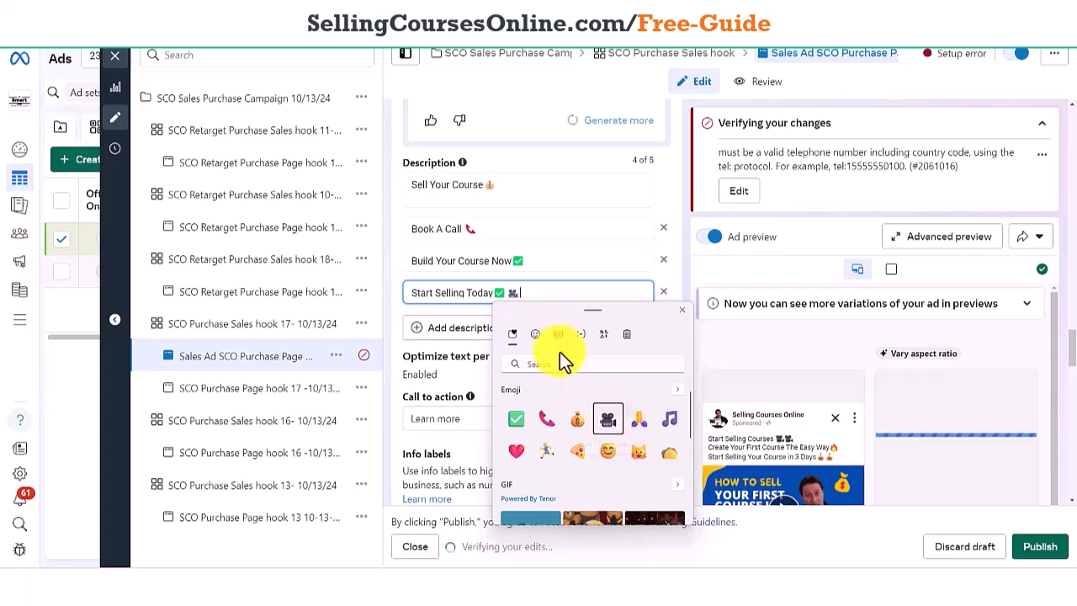
left_click(506, 291)
key("BackSpace")
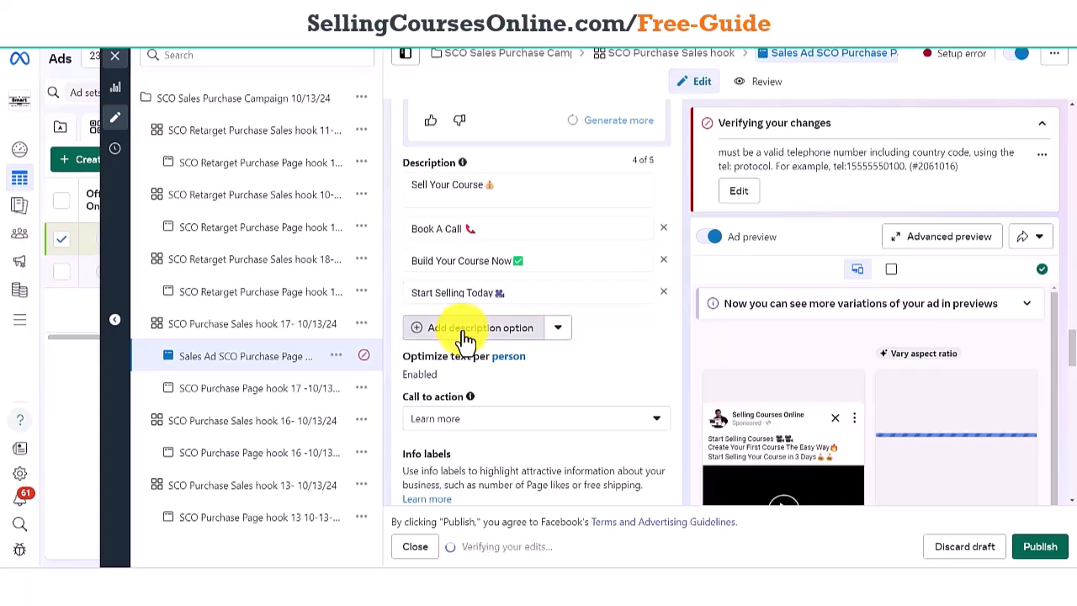
Add a fifth description option reading "Create Your First Course" followed by a money bag emoji
left_click(464, 332)
left_click(511, 325)
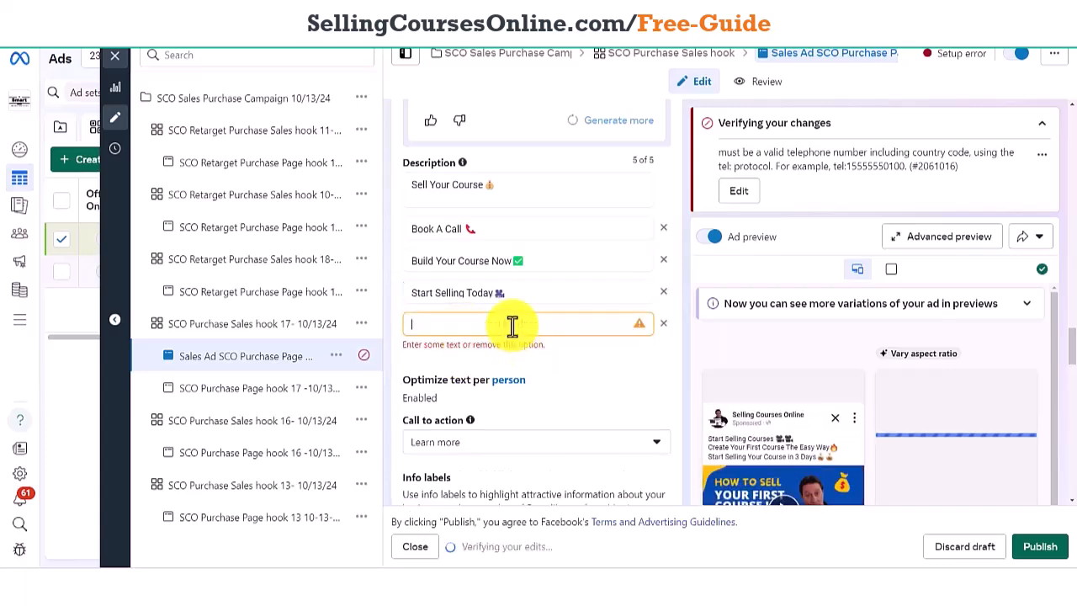
type("Create")
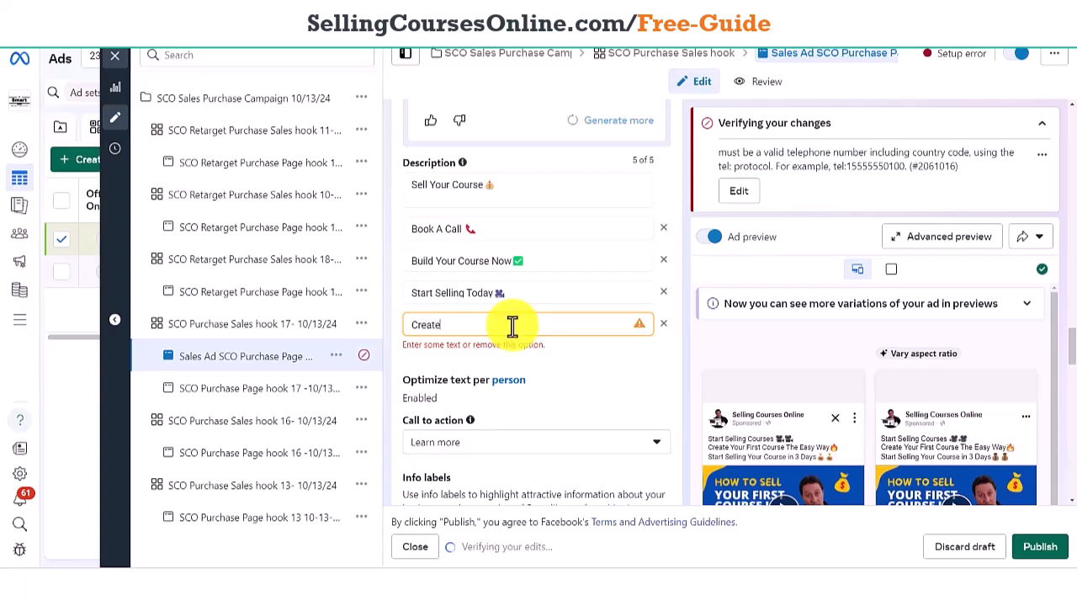
type(" Your ")
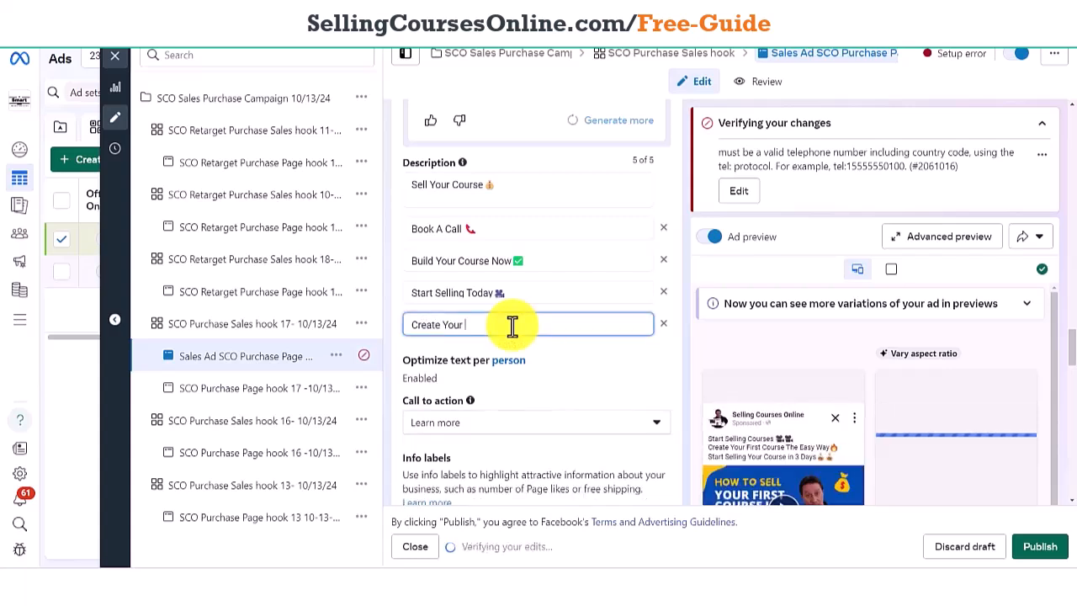
type("For")
key("BackSpace")
key("BackSpace")
key("BackSpace")
key("BackSpace")
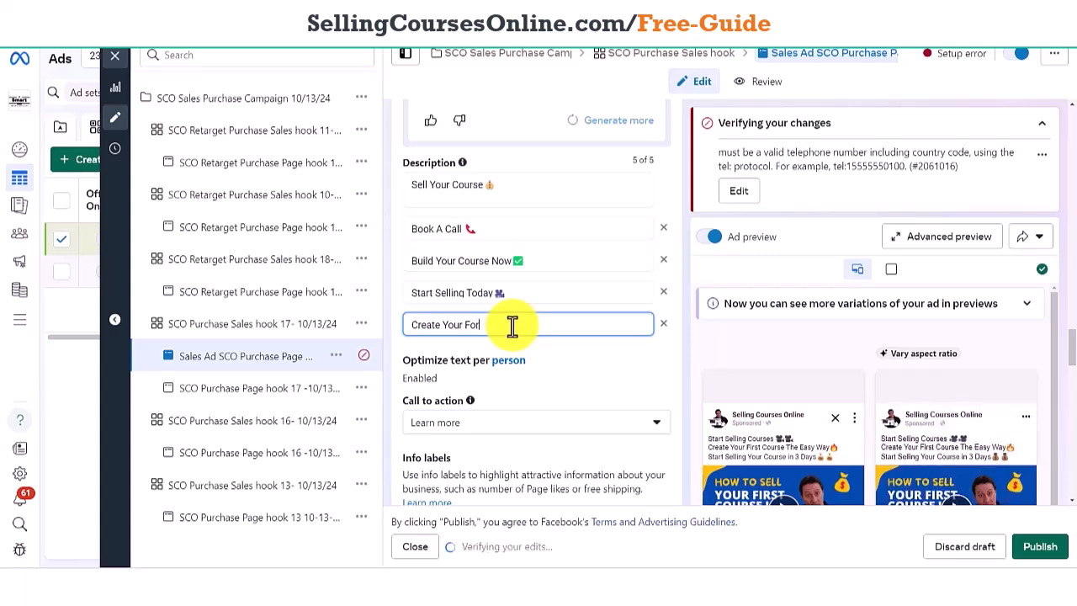
type("irst Cou")
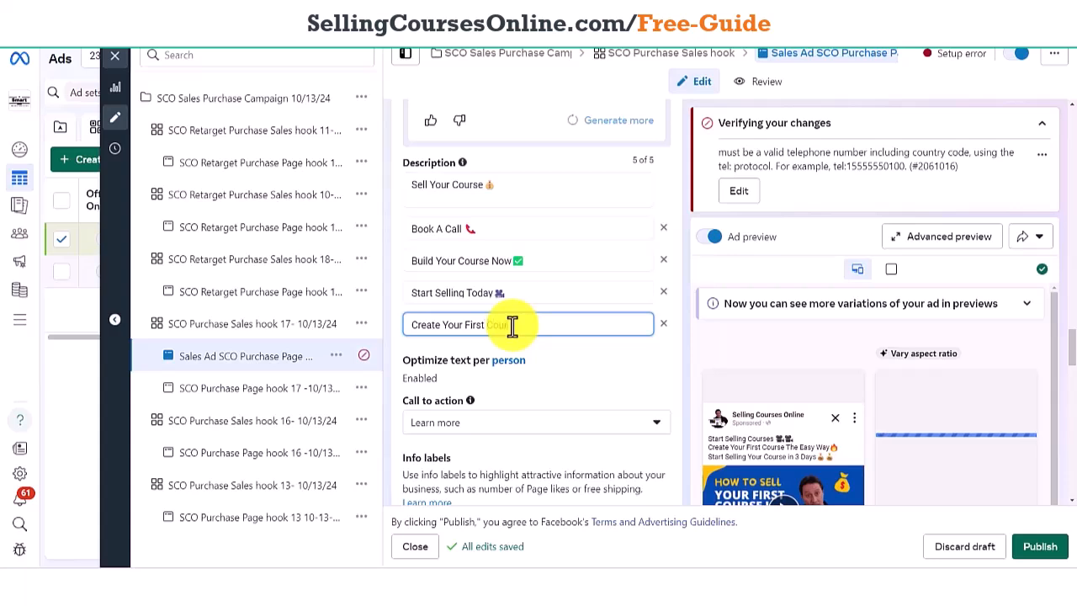
type("rse")
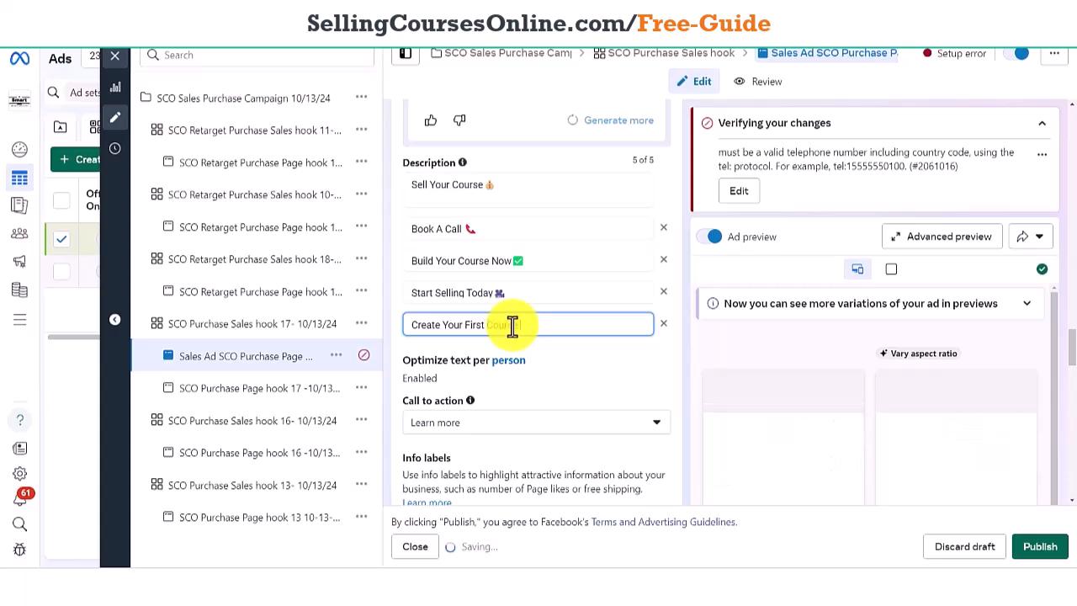
key("super+period")
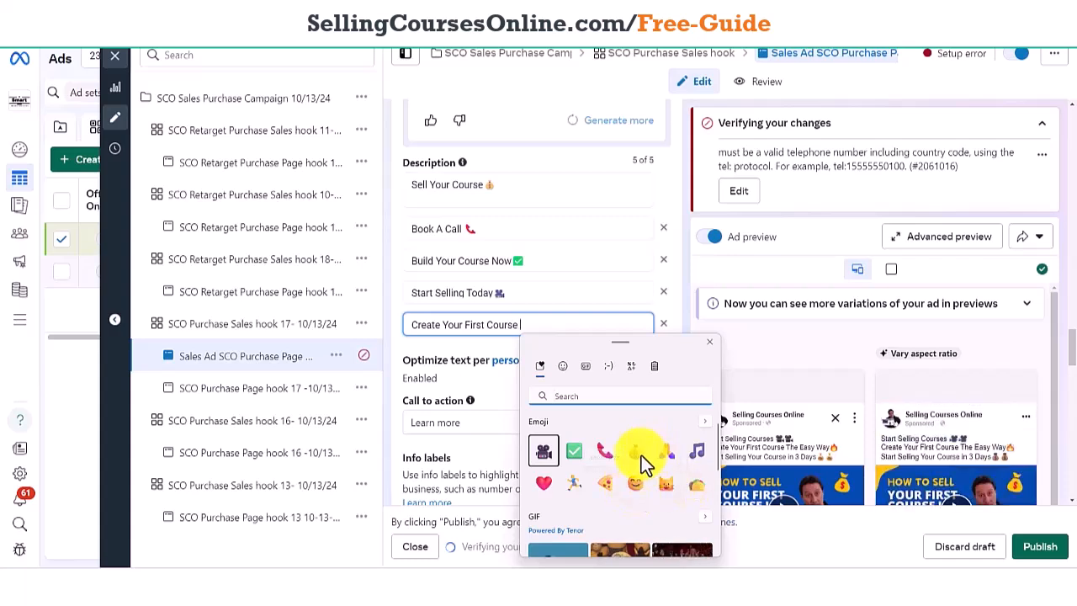
left_click(639, 454)
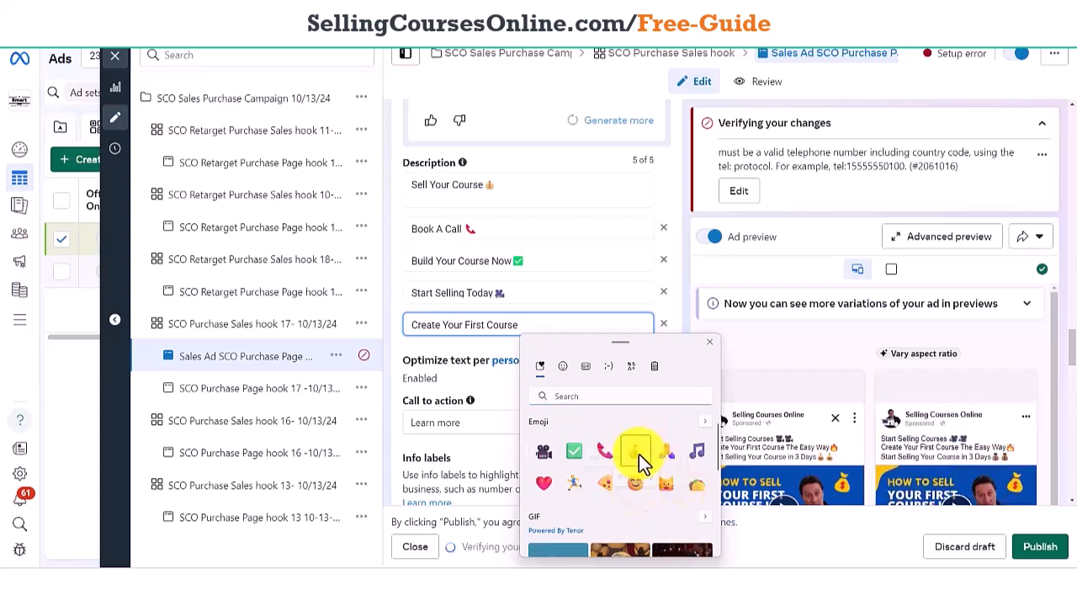
left_click(678, 324)
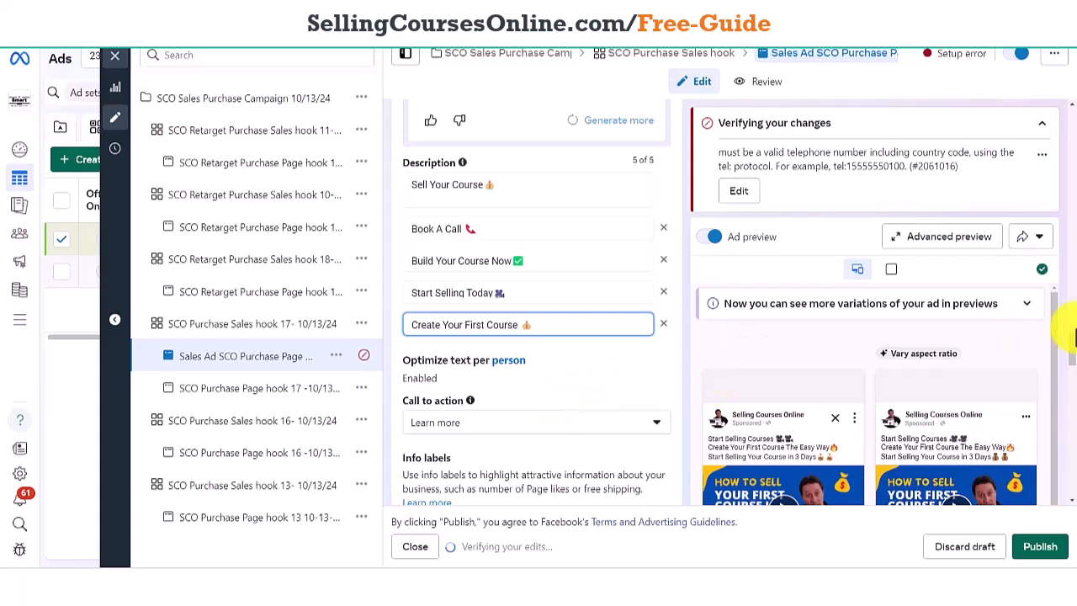
Change the ad's call to action to "Watch more"
scroll(1070, 356, "down", 3)
scroll(1064, 363, "down", 1)
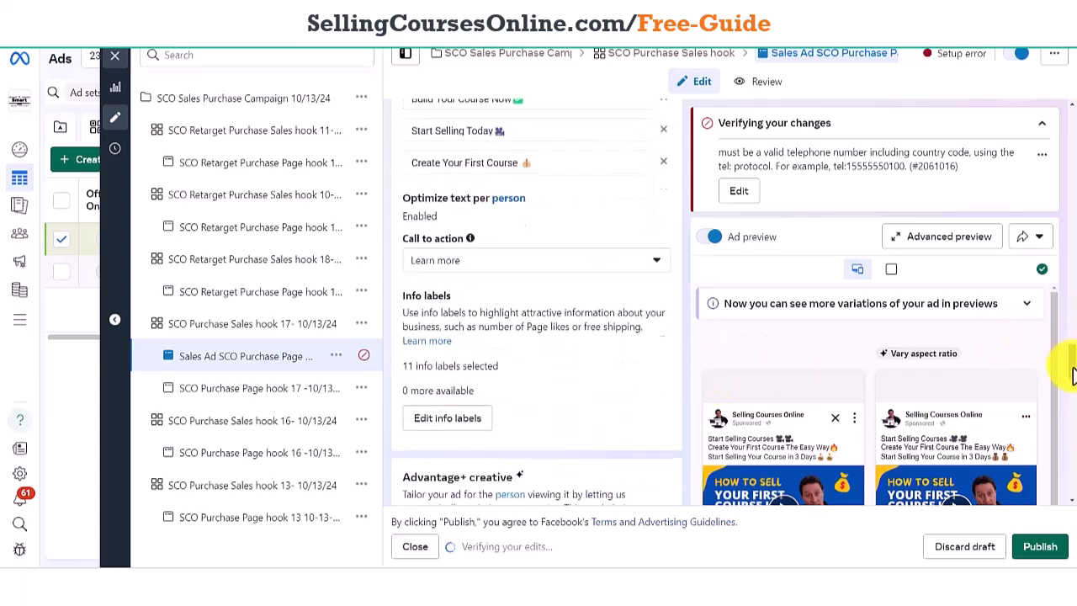
left_click(645, 254)
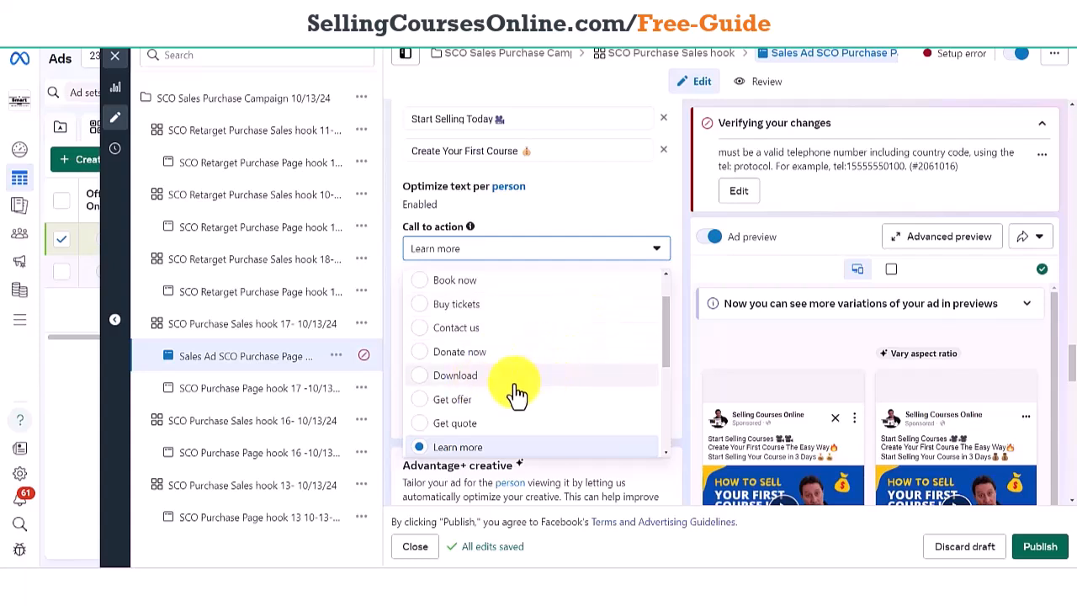
left_click_drag(665, 332, 667, 361)
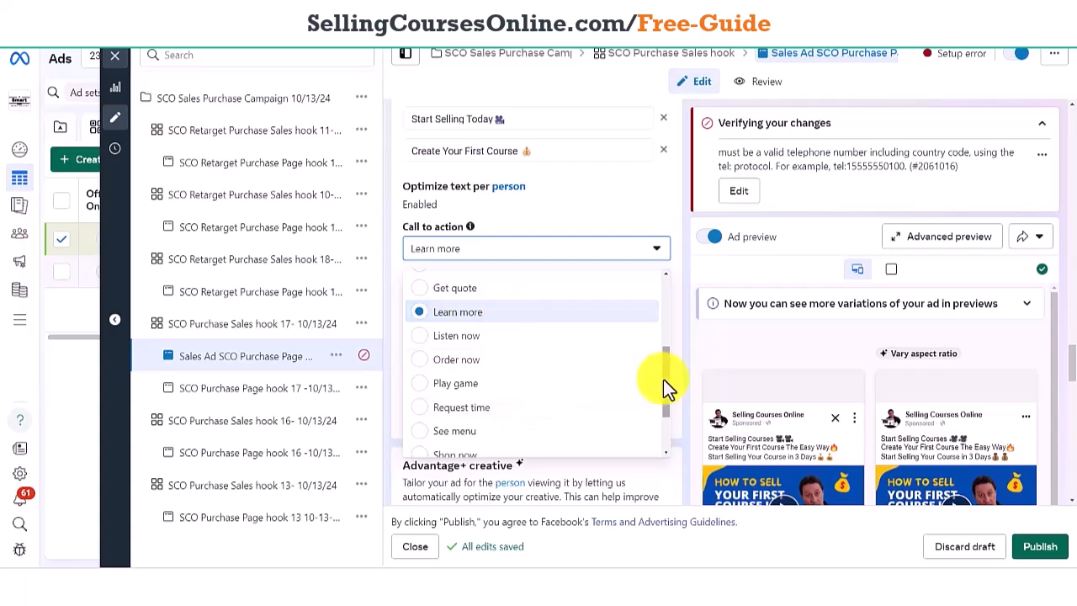
left_click_drag(663, 378, 663, 394)
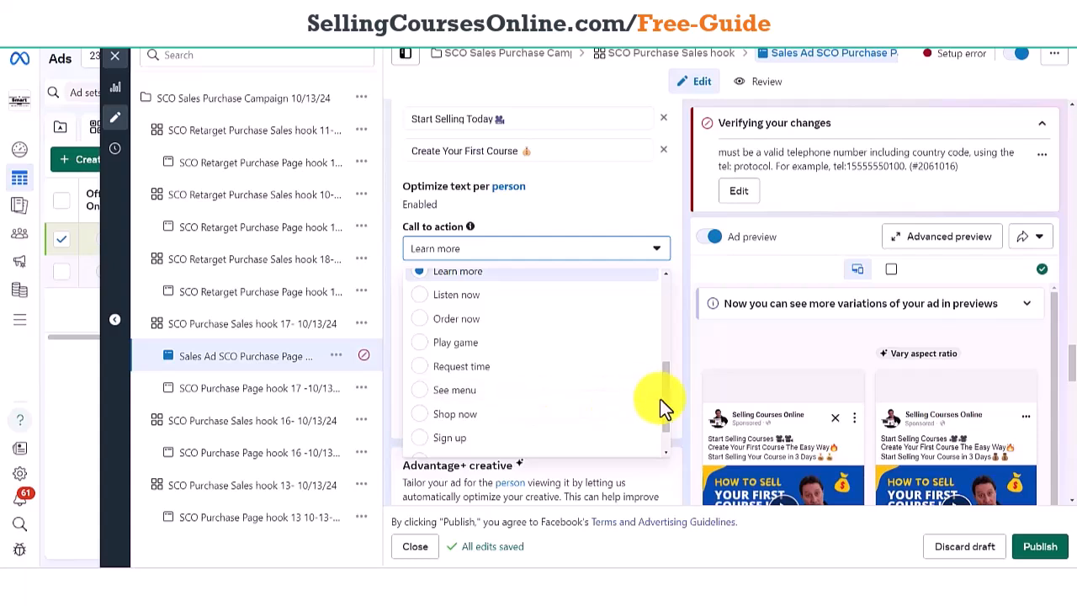
left_click_drag(663, 398, 666, 420)
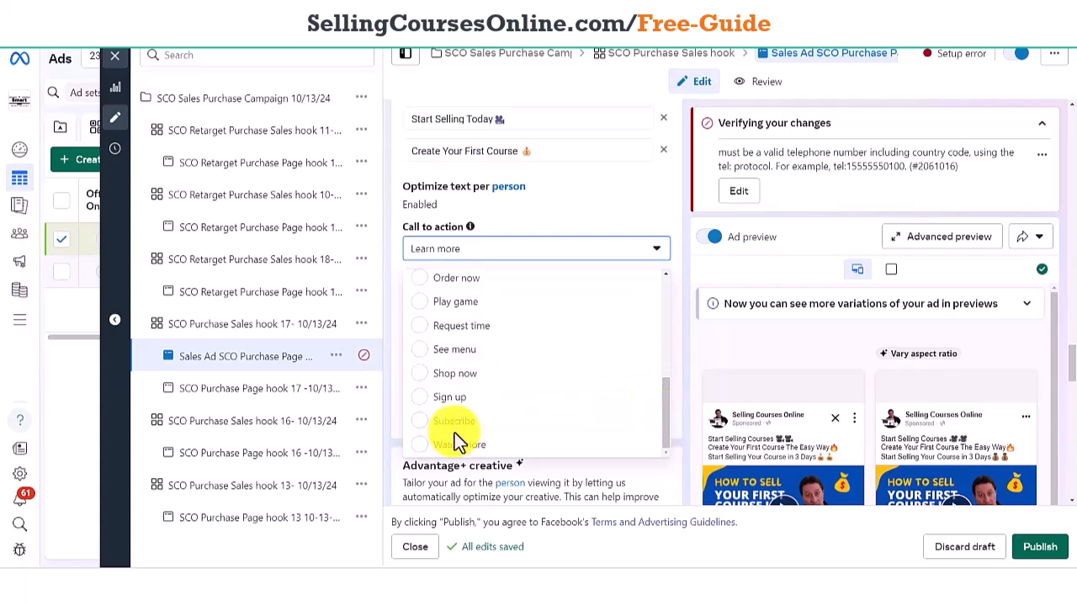
left_click(541, 445)
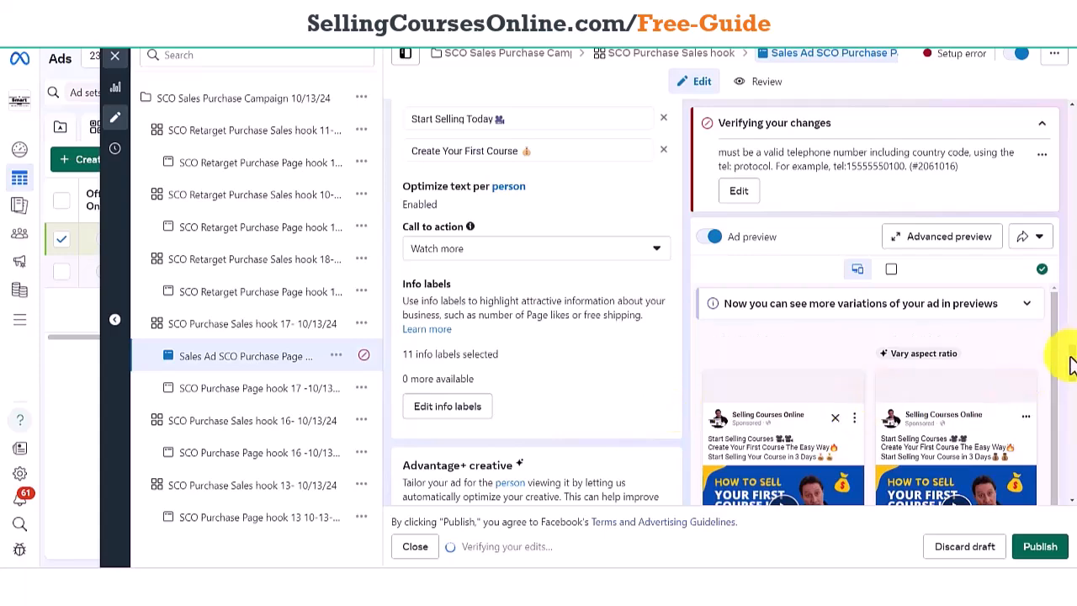
Review the ad's remaining creative settings and examine the available Advantage+ creative enhancements without changing them
scroll(1073, 367, "down", 2)
scroll(1072, 368, "up", 3)
scroll(1073, 368, "down", 4)
scroll(1074, 371, "up", 1)
scroll(1072, 371, "up", 3)
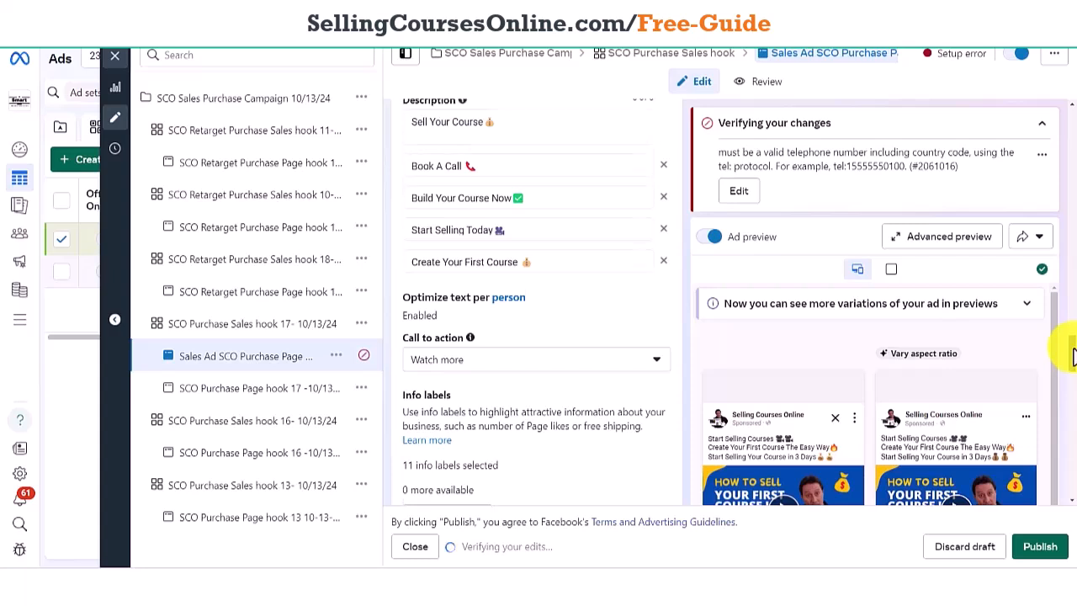
scroll(1073, 368, "down", 2)
scroll(1073, 370, "down", 1)
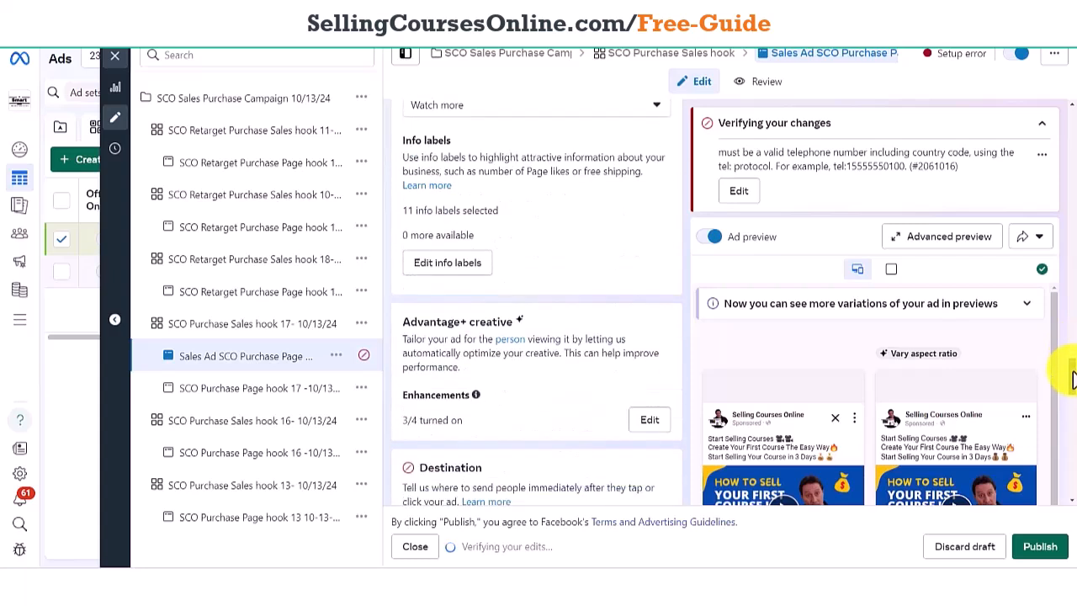
scroll(1072, 376, "down", 2)
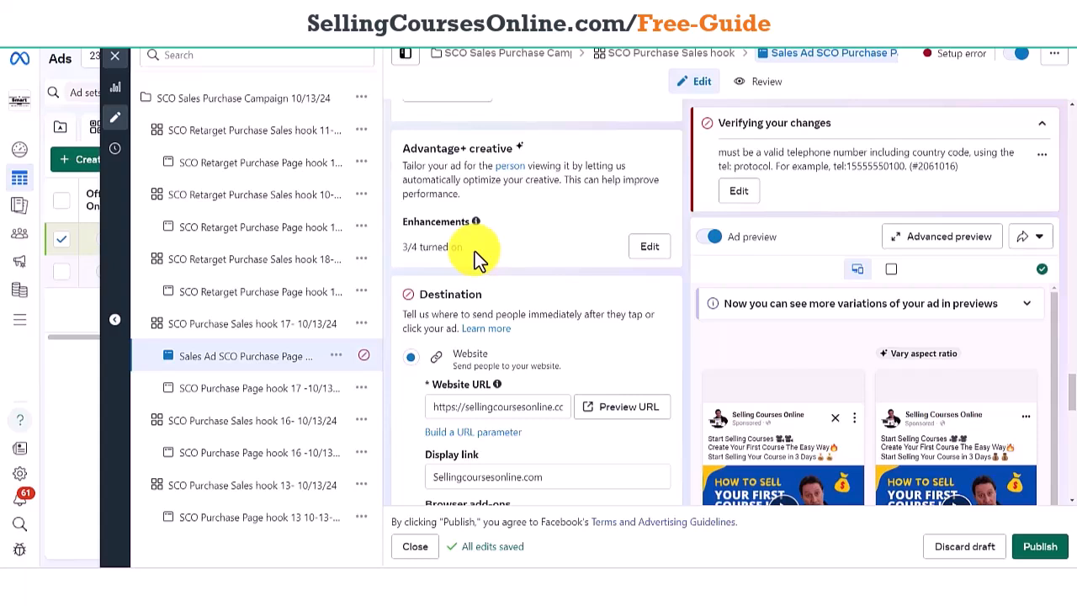
left_click(649, 247)
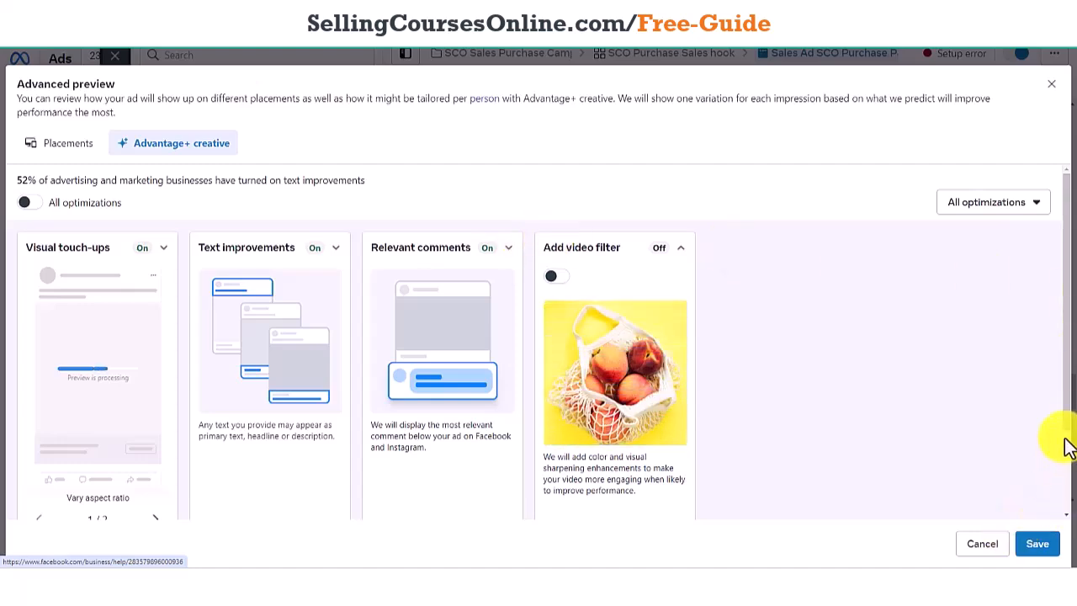
left_click(1050, 85)
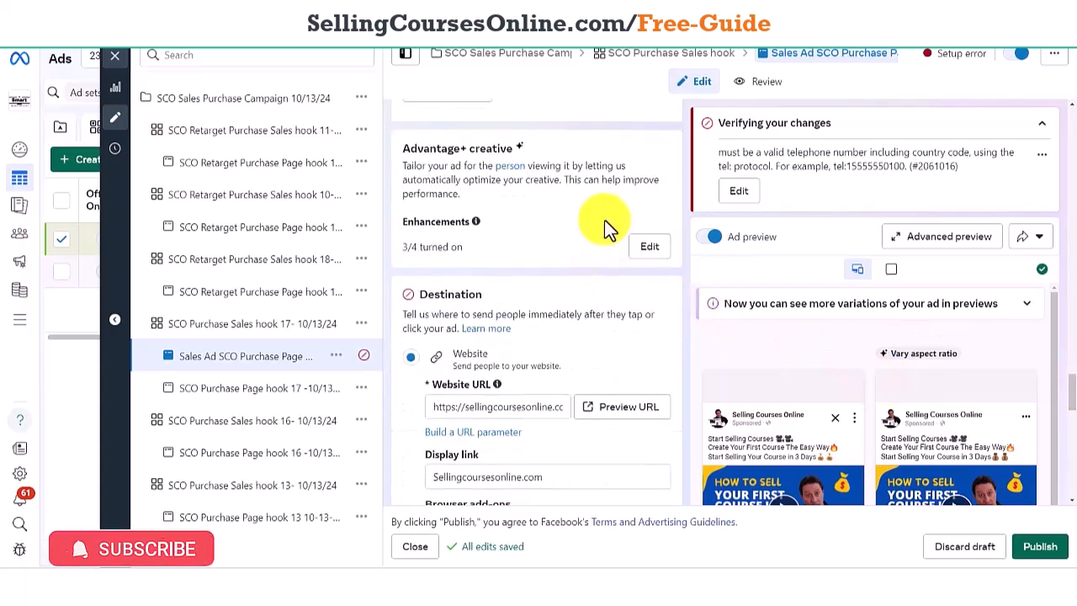
Turn off all Advantage+ creative optimizations for the ad and save the change
left_click(652, 246)
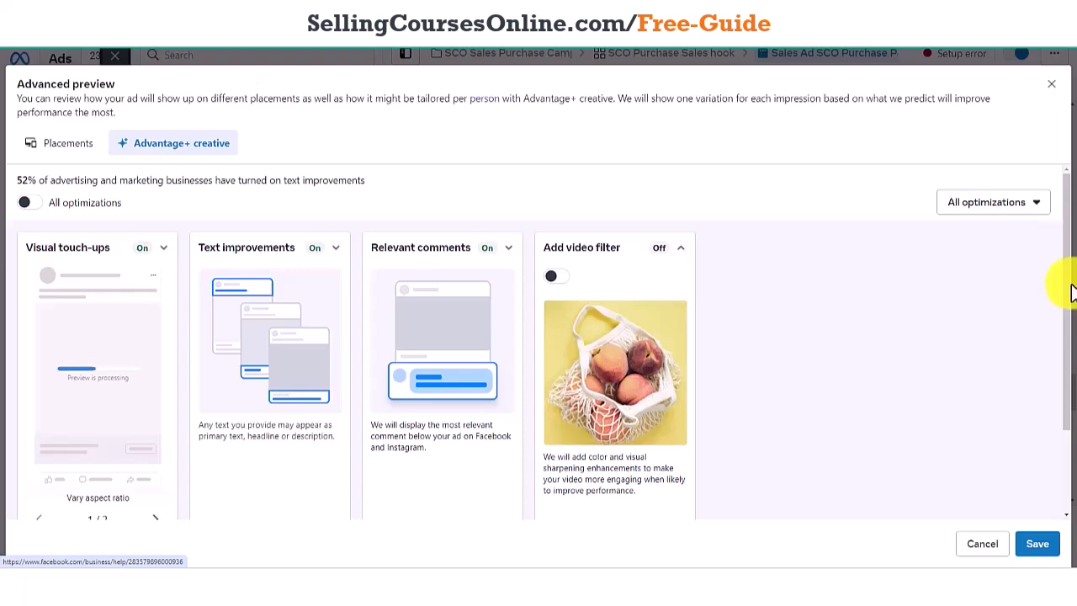
left_click(1033, 208)
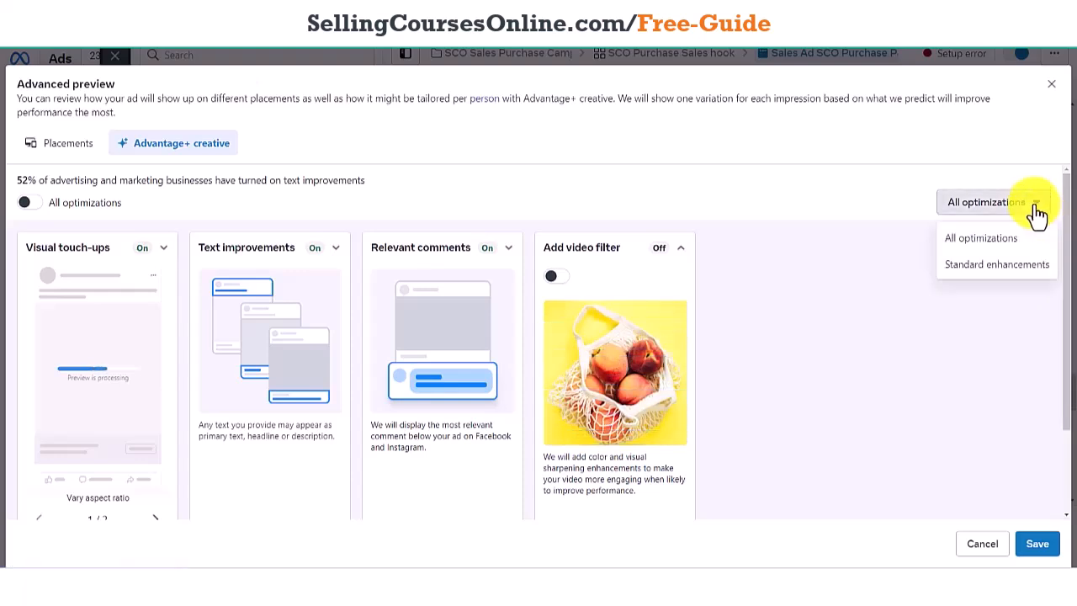
left_click(1033, 207)
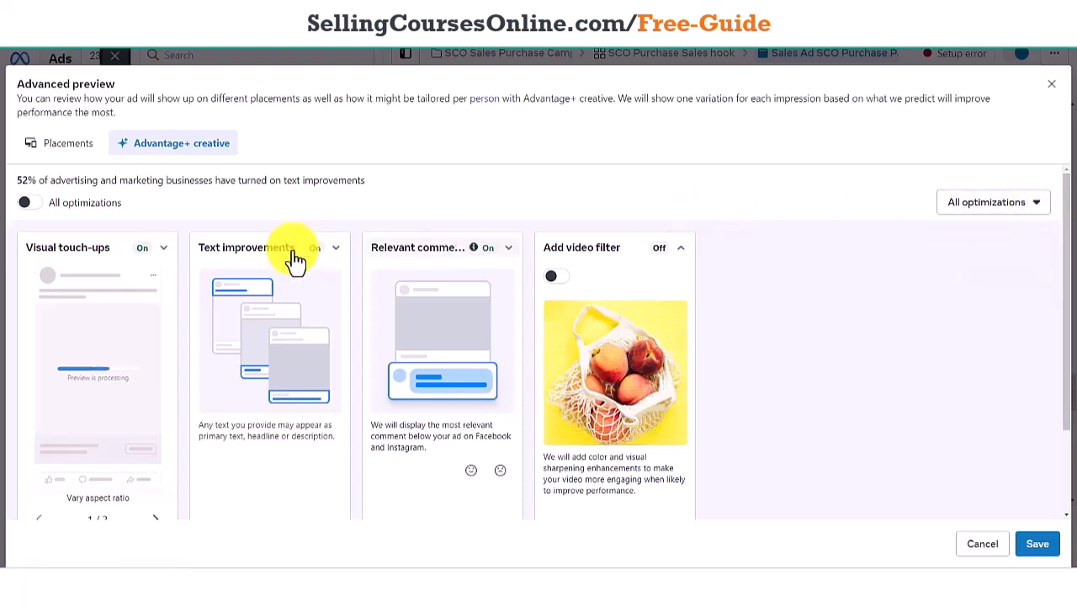
left_click(32, 203)
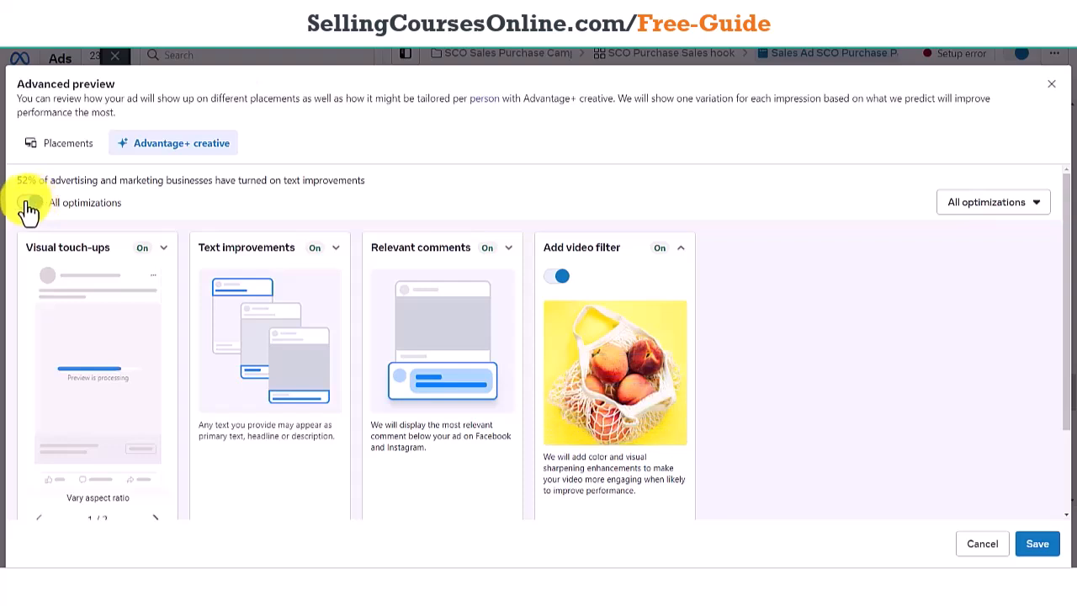
left_click(30, 204)
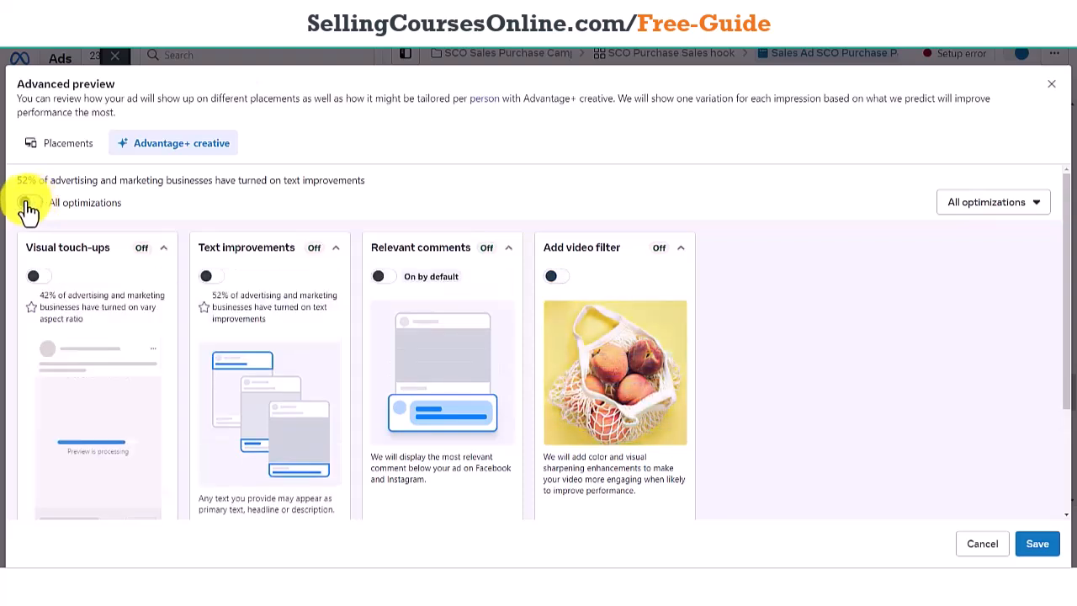
left_click(1035, 544)
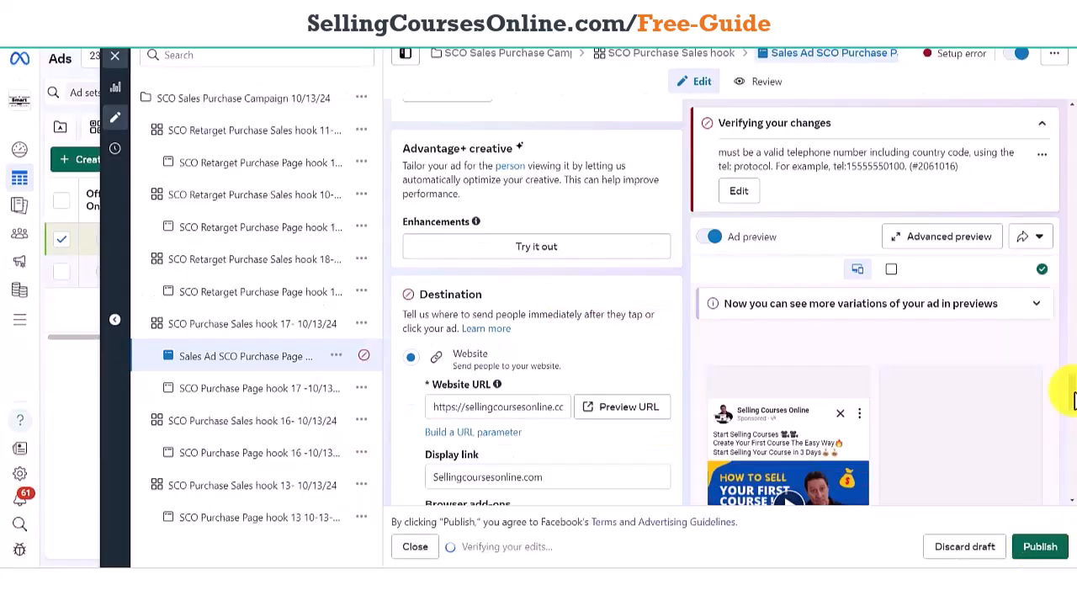
Turn on all Advantage+ creative optimizations, including visual touch-ups, text improvements, relevant comments and video filter, and save them
scroll(1073, 399, "up", 5)
left_click_drag(1073, 359, 1071, 386)
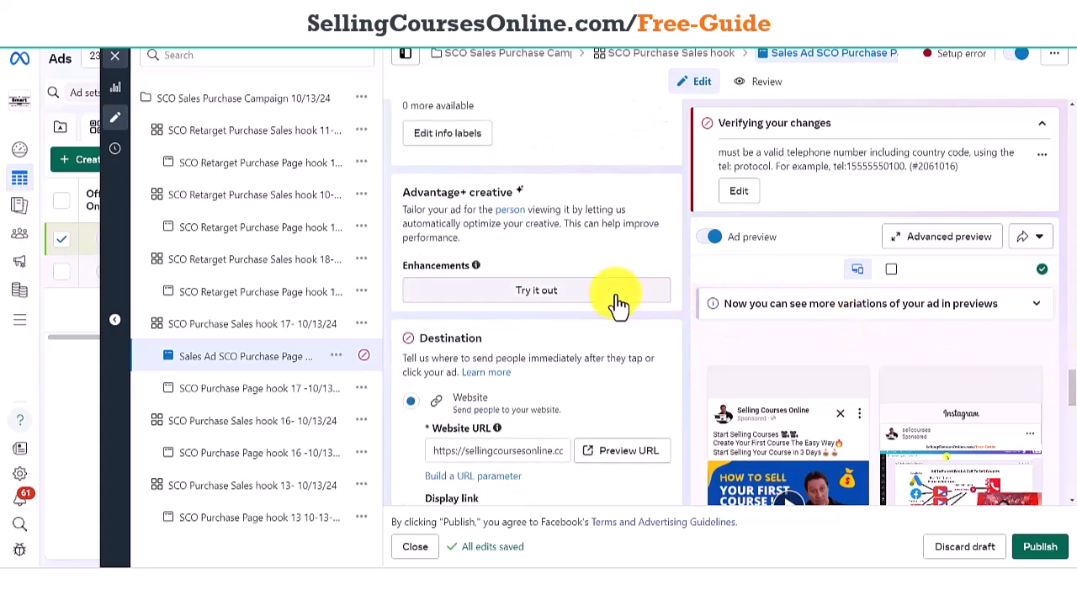
left_click(553, 300)
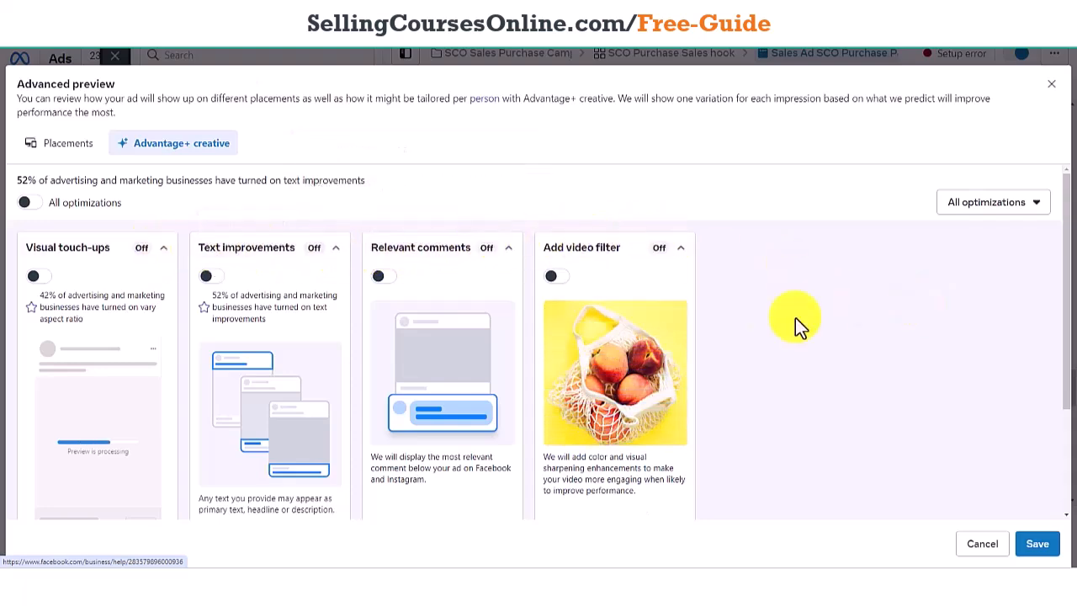
left_click(38, 211)
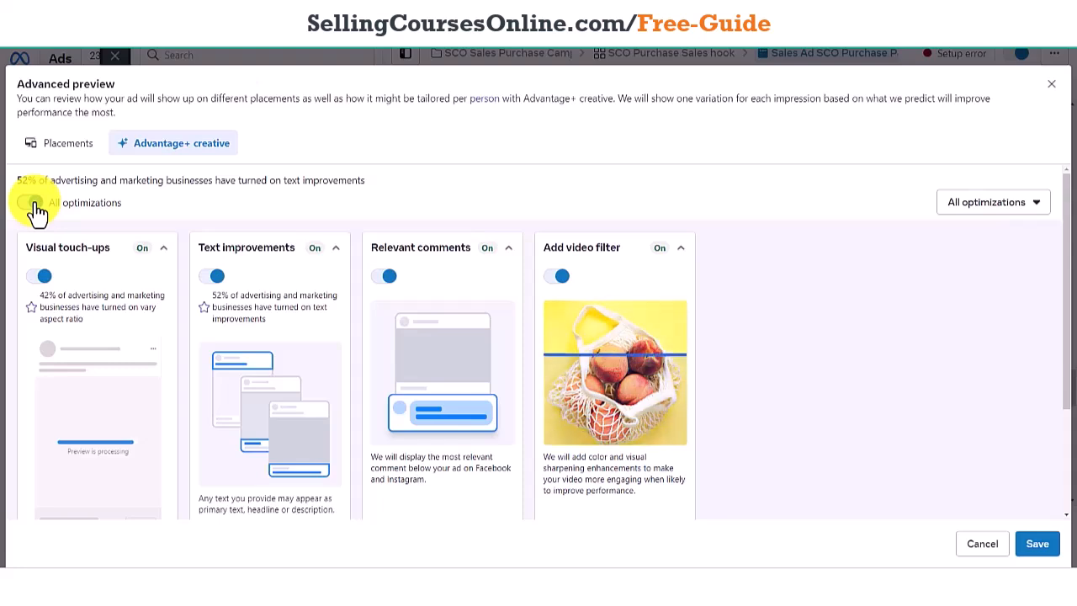
left_click(34, 203)
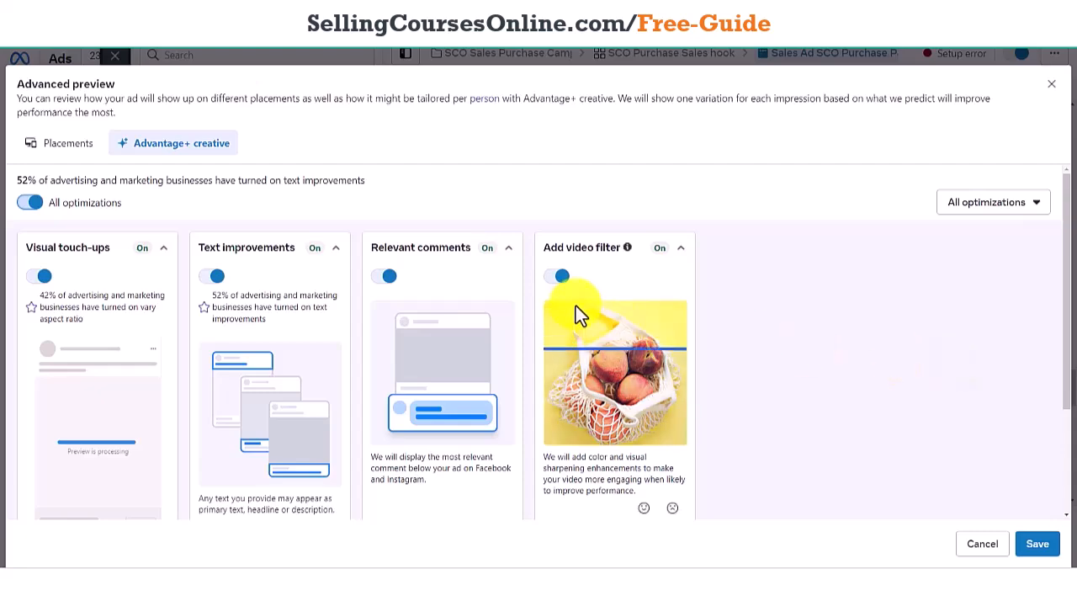
left_click(1038, 545)
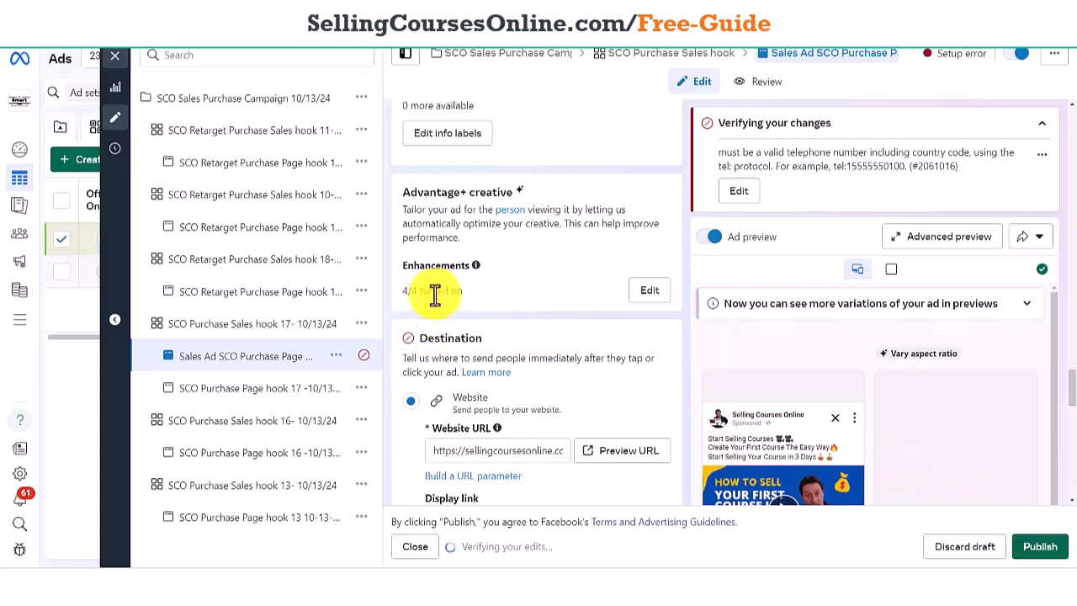
Toggle the visual touch-ups enhancement off and on, turn off all Advantage+ creative optimizations, and save
left_click(650, 291)
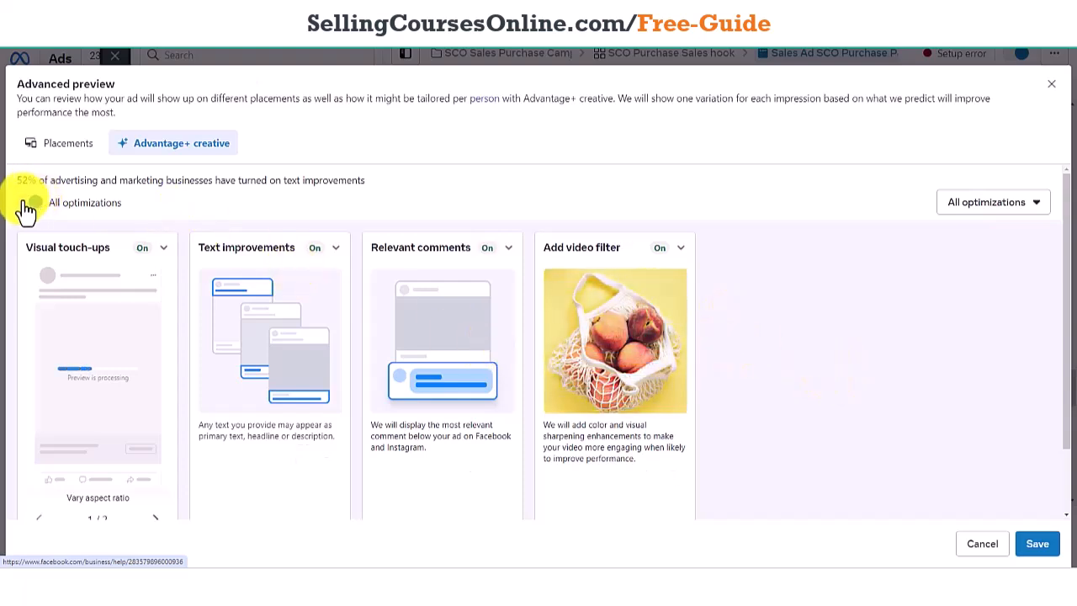
left_click(165, 251)
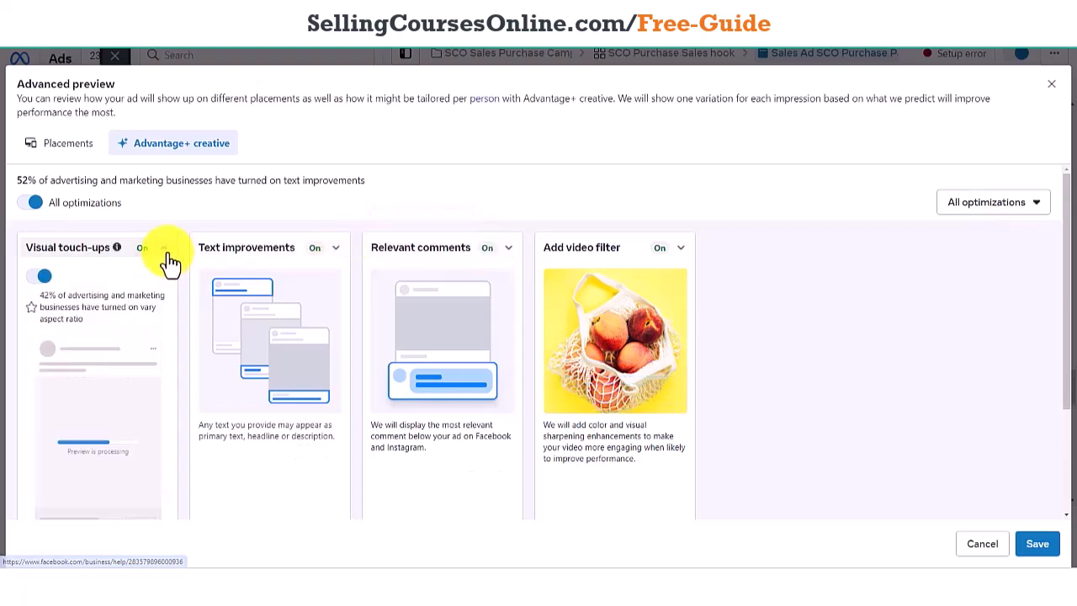
left_click(37, 277)
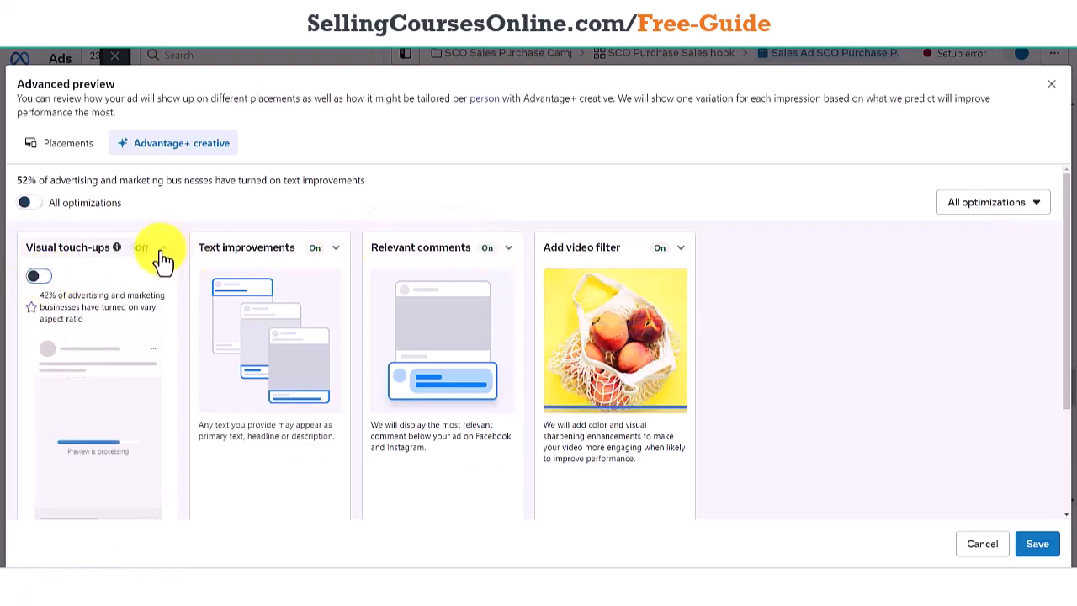
left_click(40, 277)
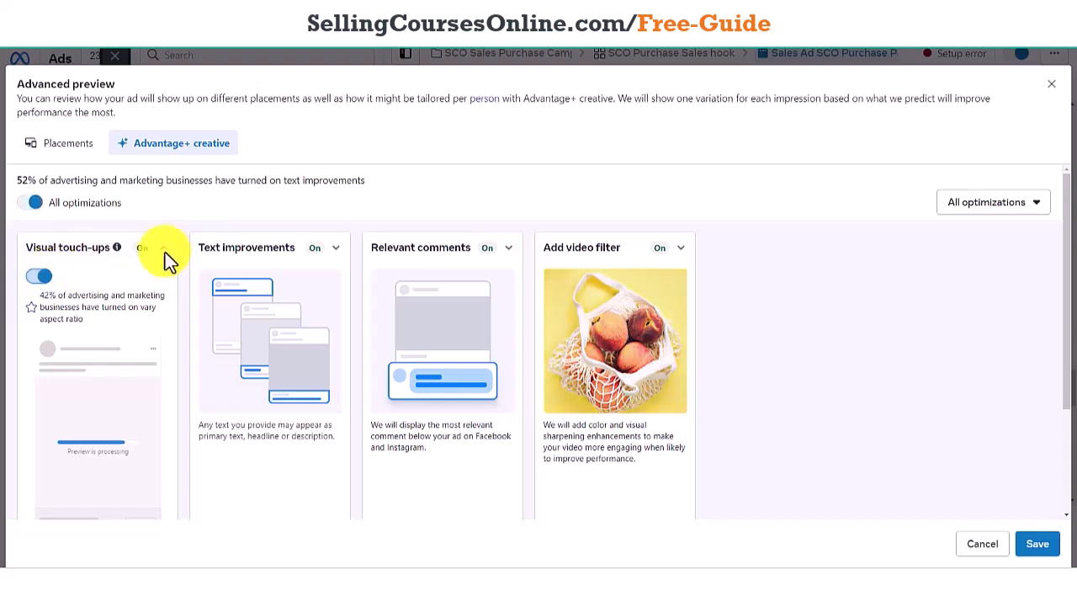
left_click(34, 207)
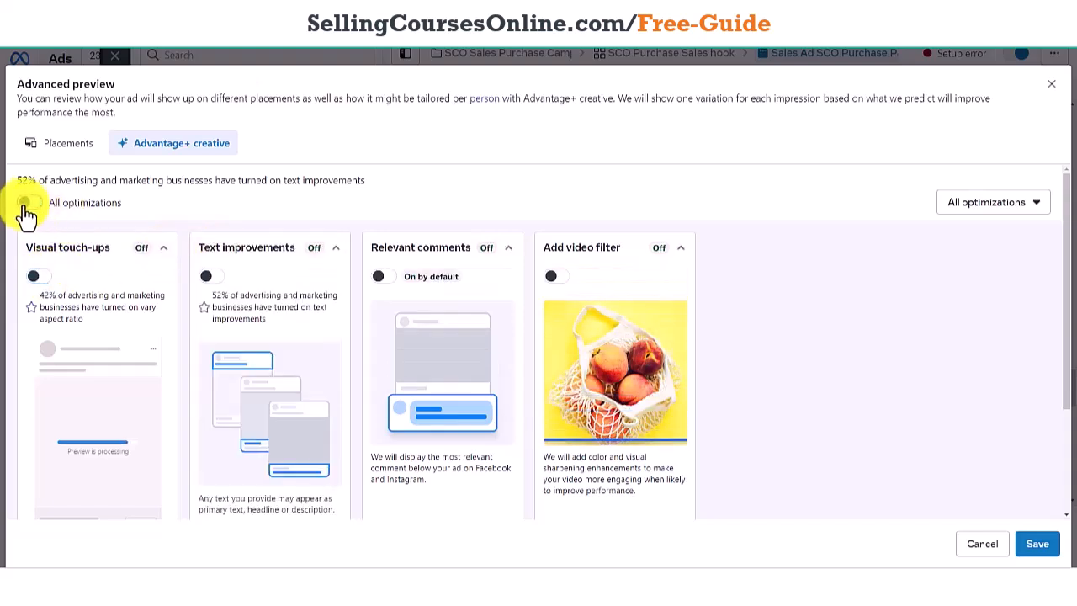
left_click(1033, 548)
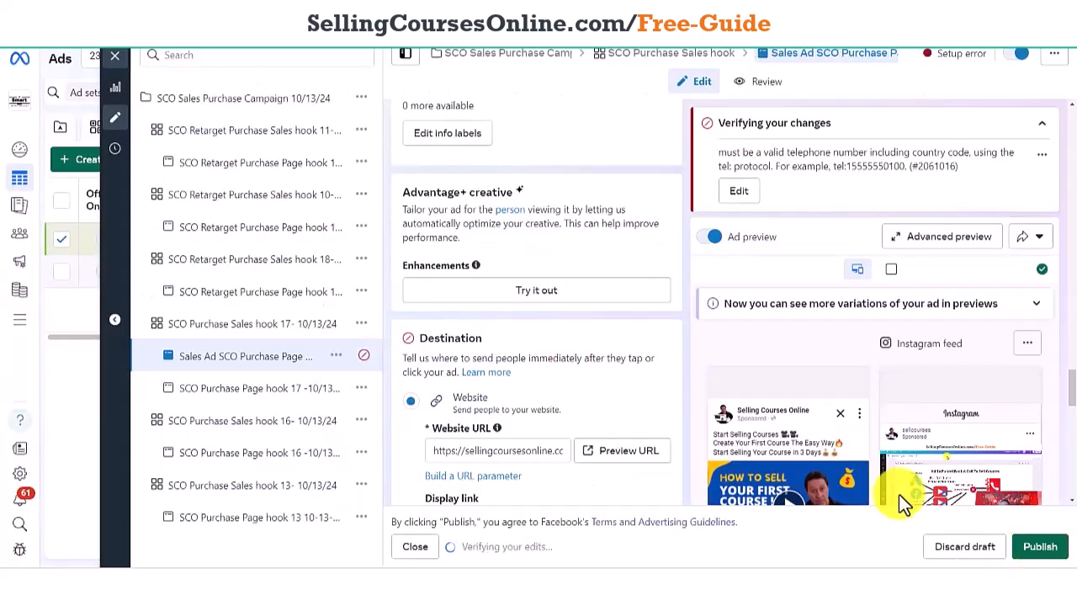
Turn all four Advantage+ creative optimizations back on for the ad and save them
left_click(554, 297)
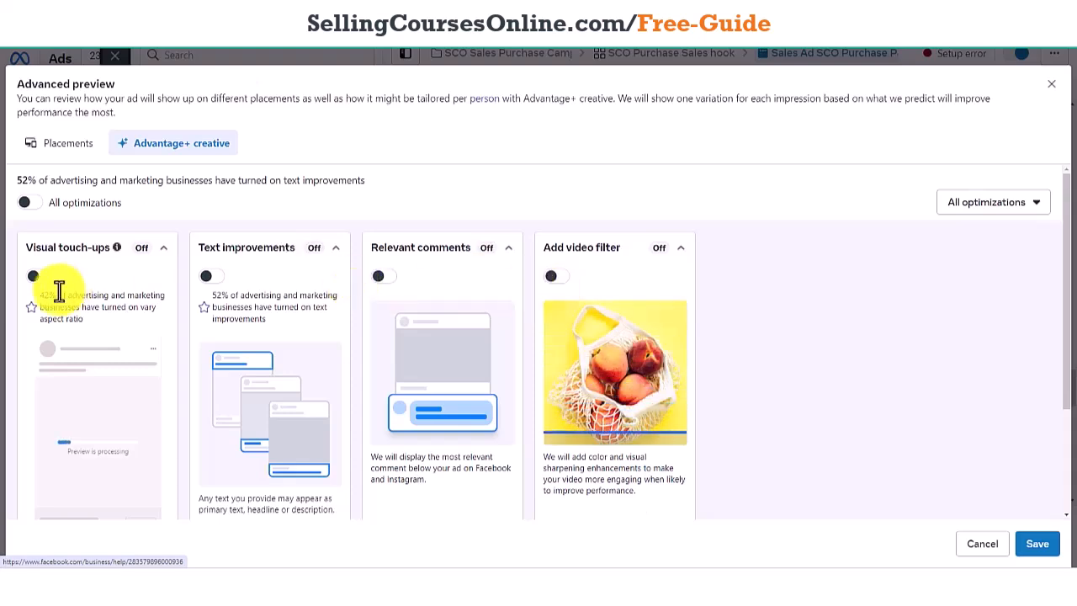
left_click(32, 206)
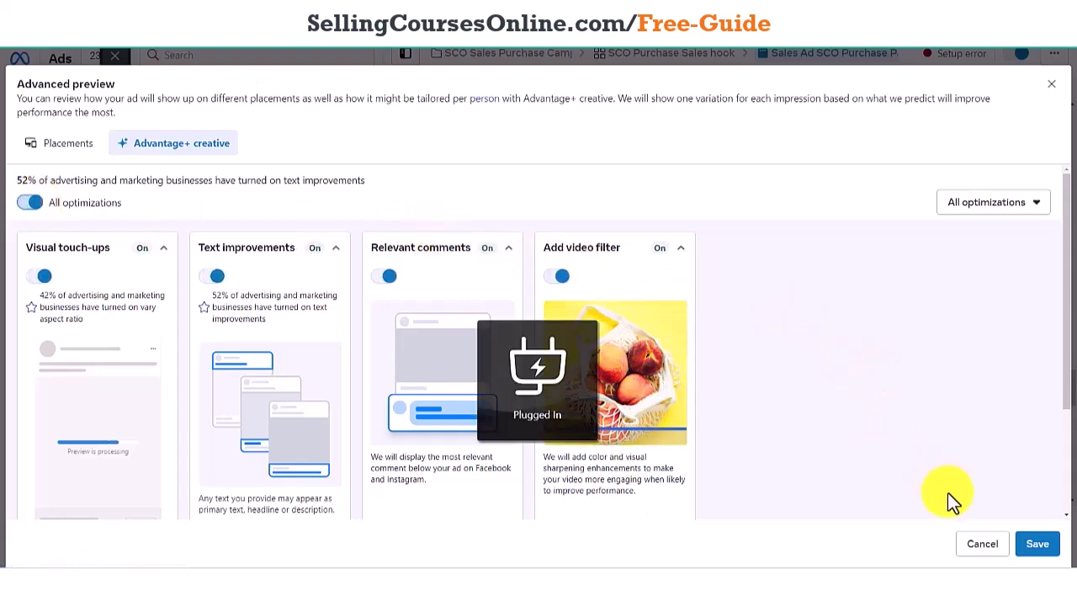
left_click(1037, 545)
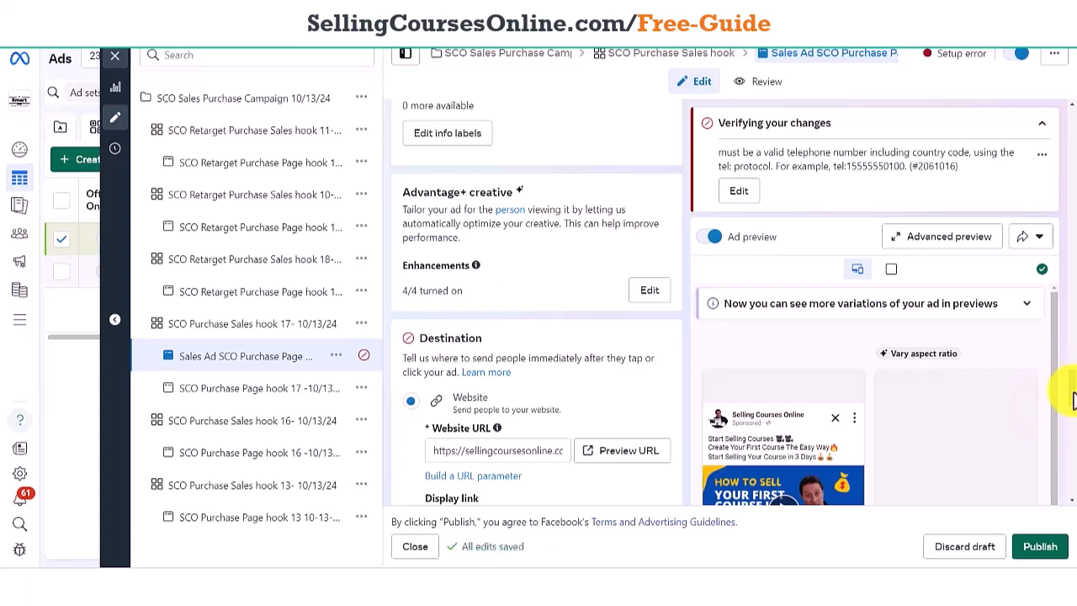
Check the website URL and display link in the ad's destination settings
scroll(1073, 403, "down", 1)
scroll(1072, 404, "down", 1)
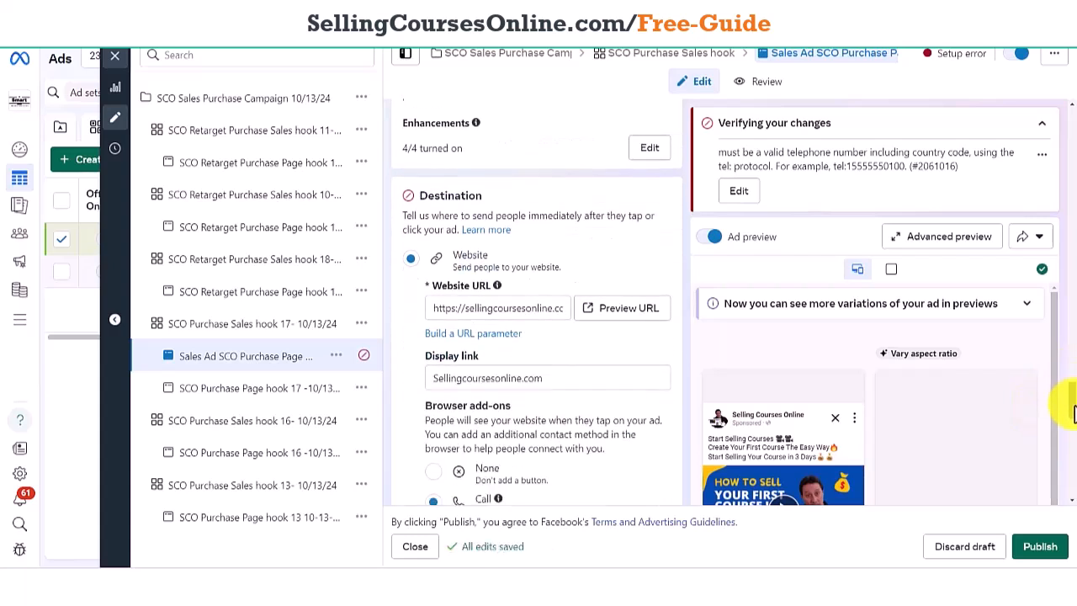
scroll(1073, 412, "down", 1)
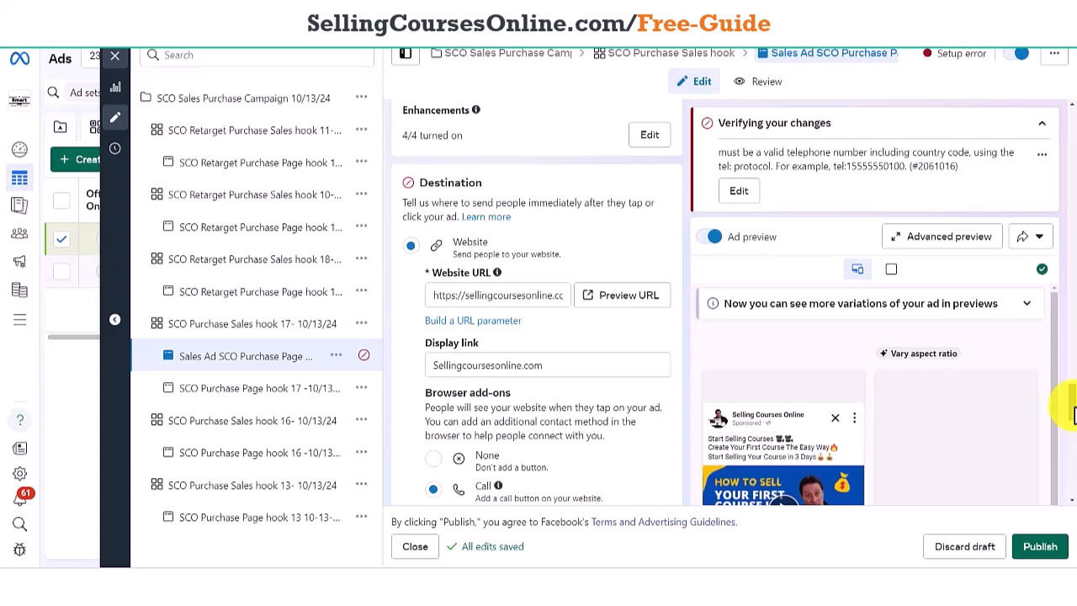
scroll(1072, 412, "down", 1)
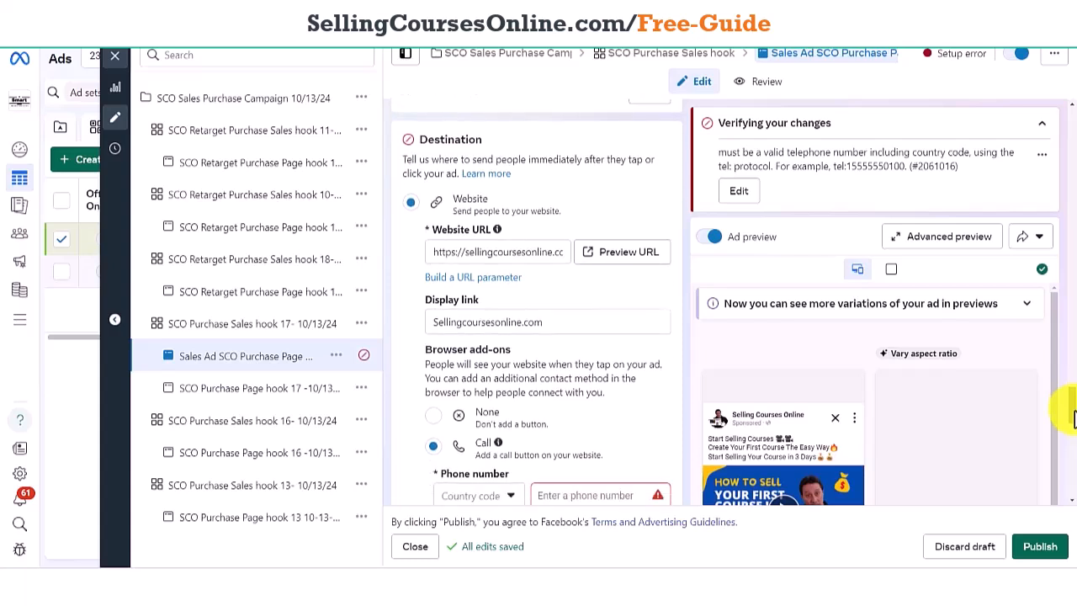
scroll(1073, 412, "up", 2)
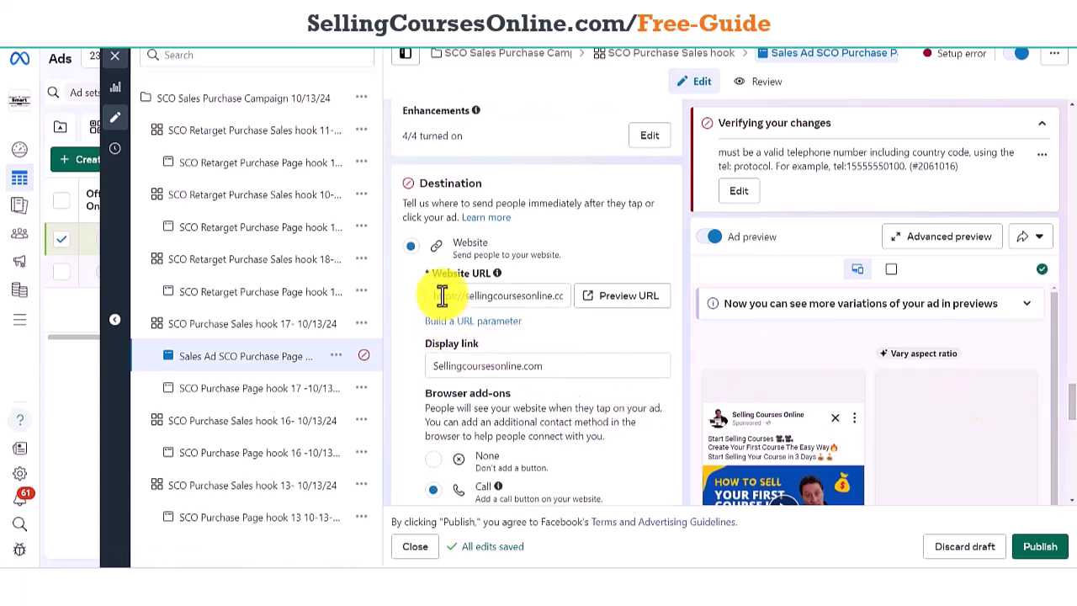
left_click_drag(434, 296, 567, 311)
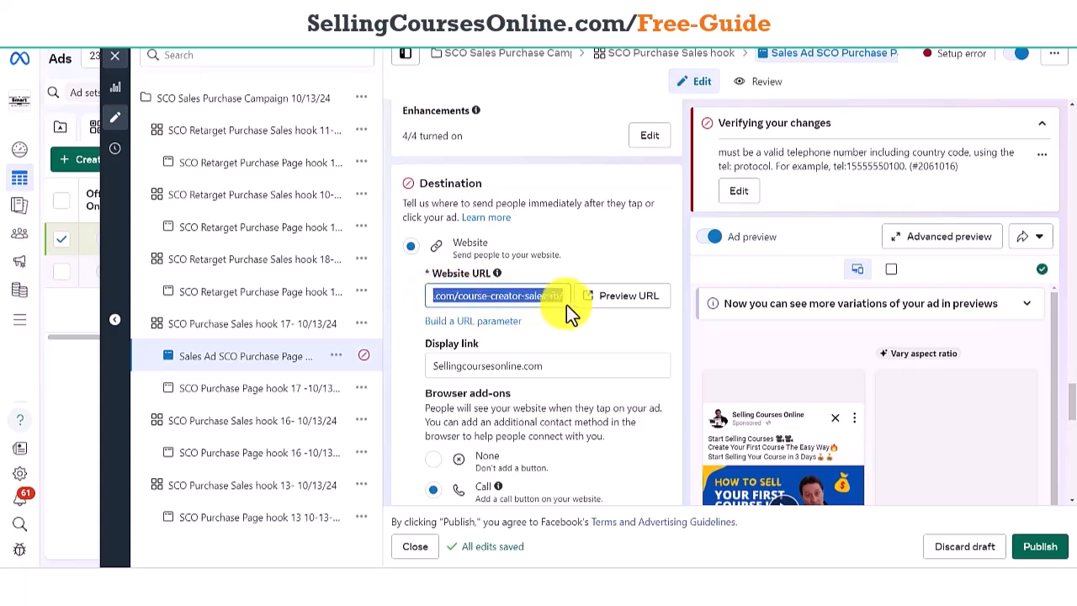
left_click(595, 264)
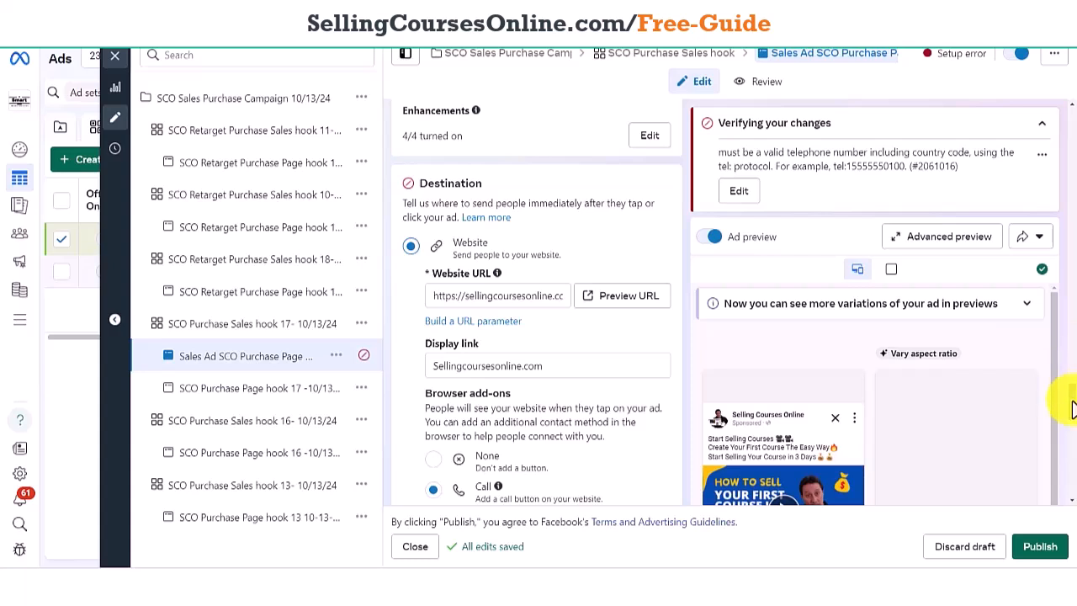
Set the browser add-ons for the ad's website destination to None instead of a call button
scroll(1073, 413, "down", 1)
scroll(1073, 417, "down", 1)
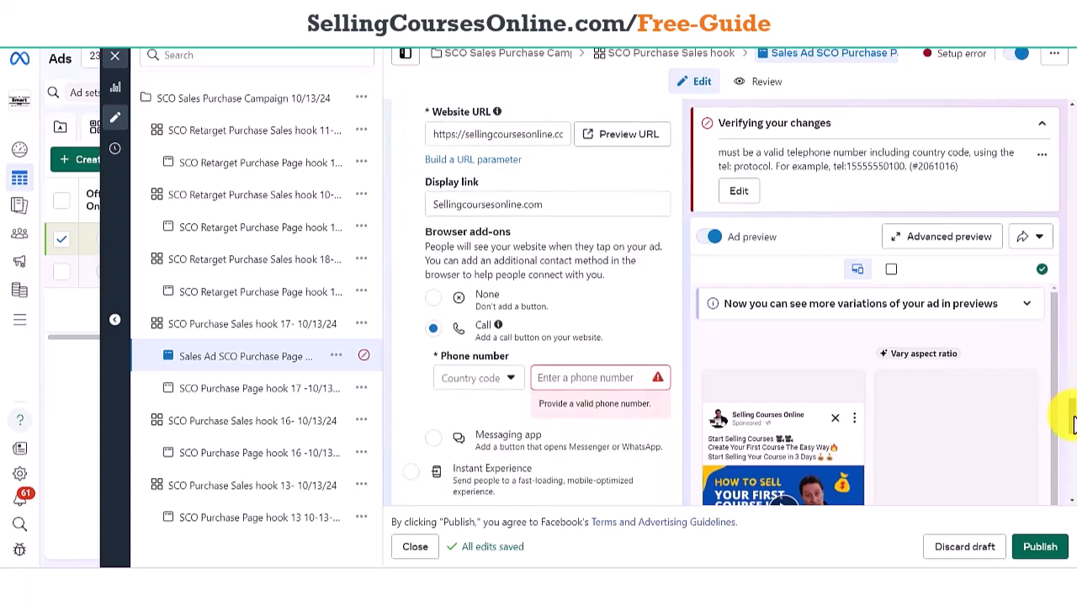
scroll(1072, 416, "down", 1)
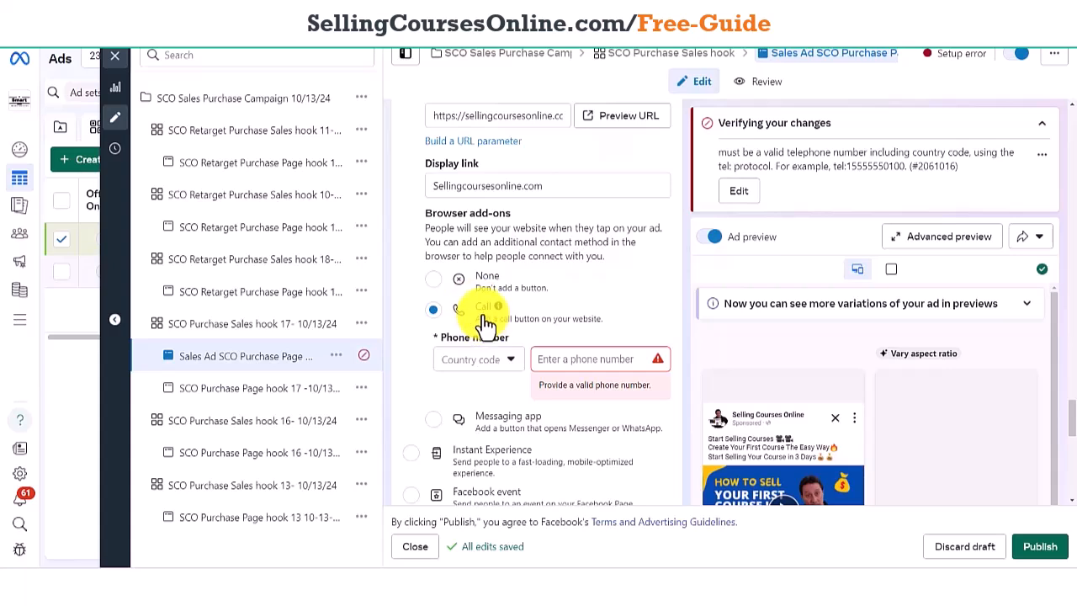
left_click(434, 279)
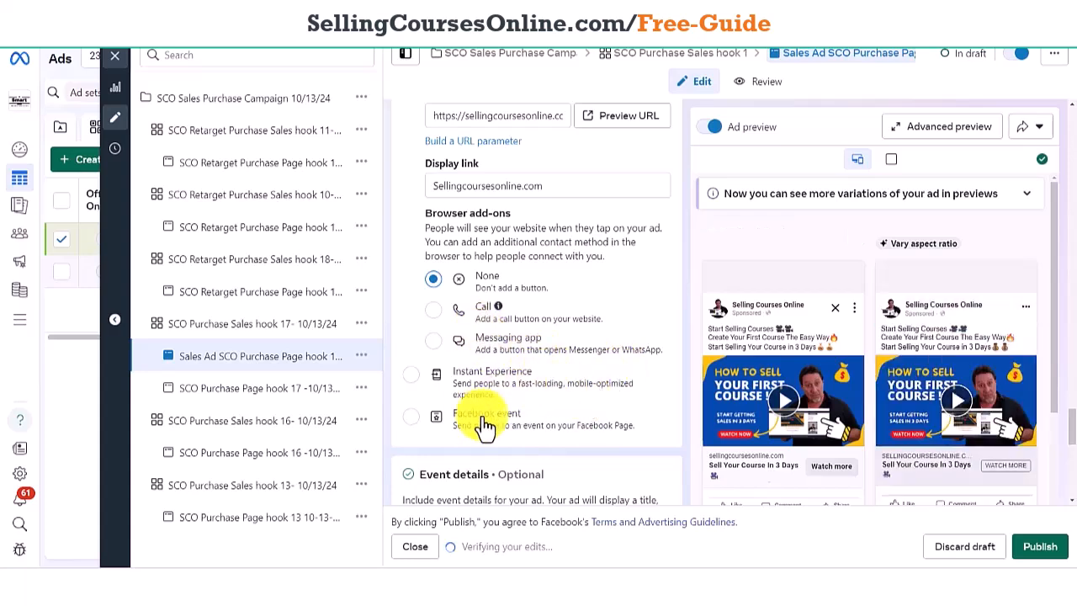
Apply all the AI-generated text variations suggested for the ad's primary text
scroll(1072, 434, "down", 5)
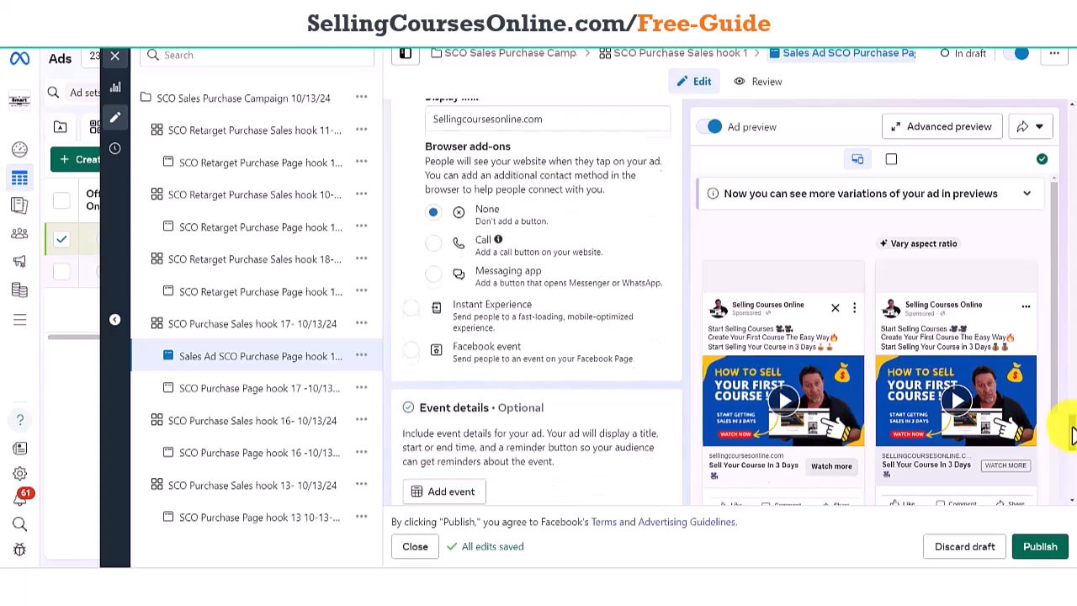
scroll(1072, 452, "down", 1)
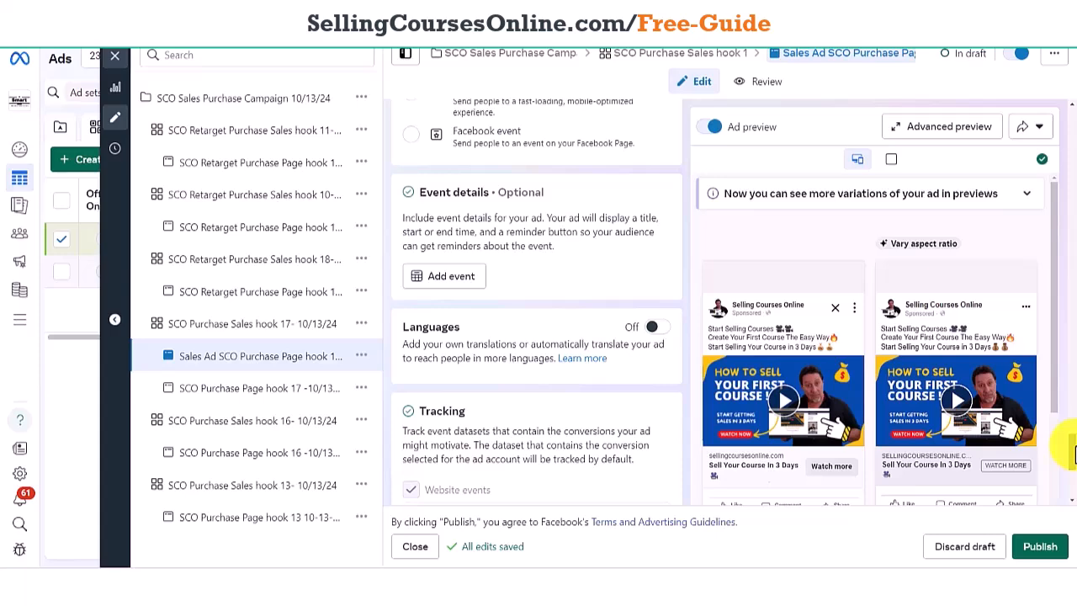
scroll(1072, 454, "down", 5)
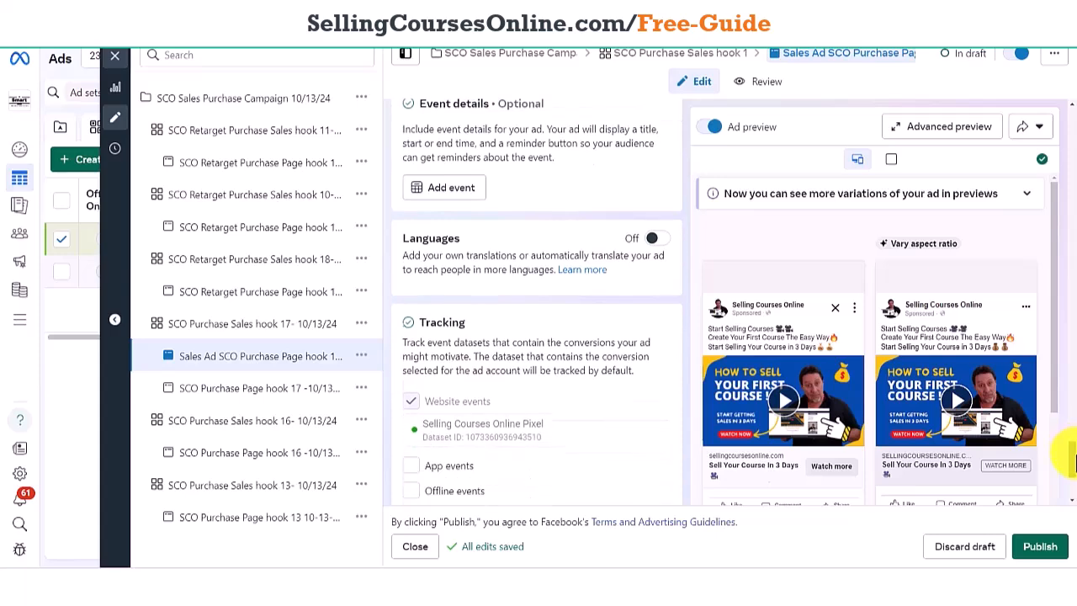
scroll(1070, 473, "down", 1)
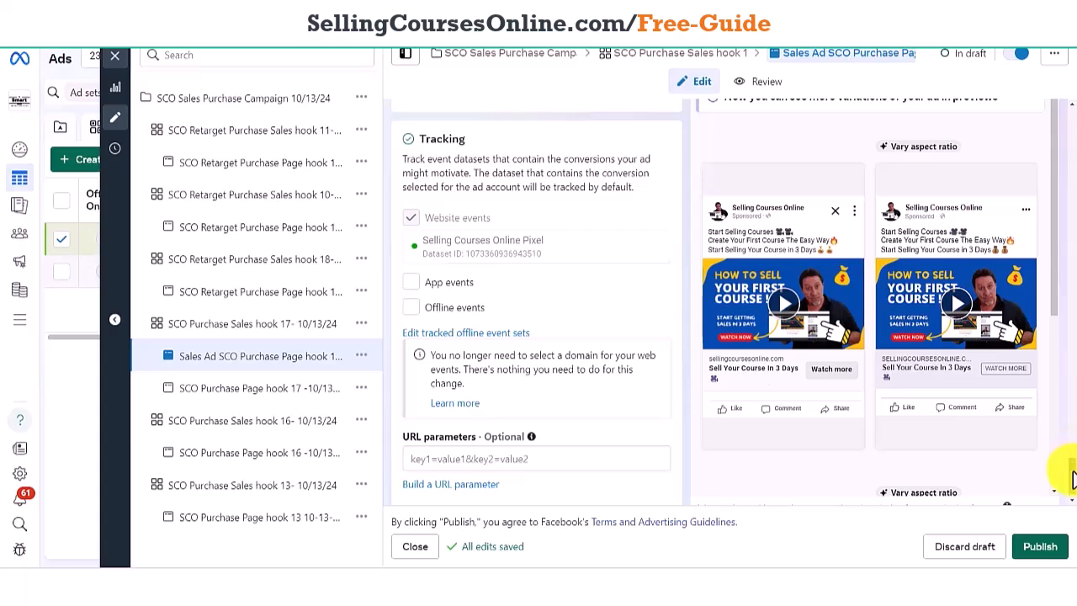
scroll(1062, 454, "up", 5)
scroll(1066, 408, "up", 10)
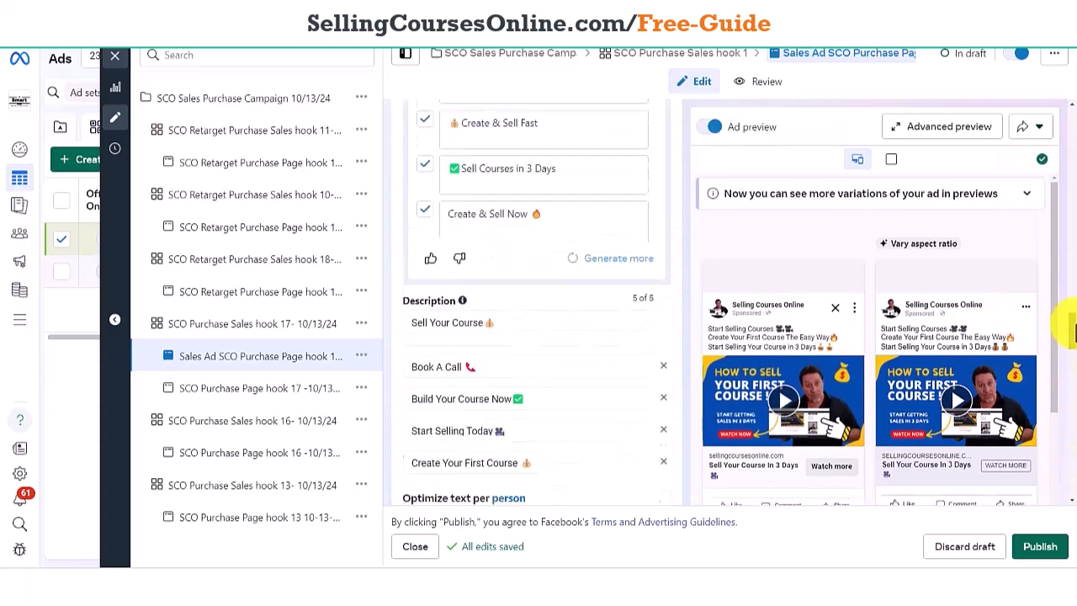
scroll(1070, 320, "up", 10)
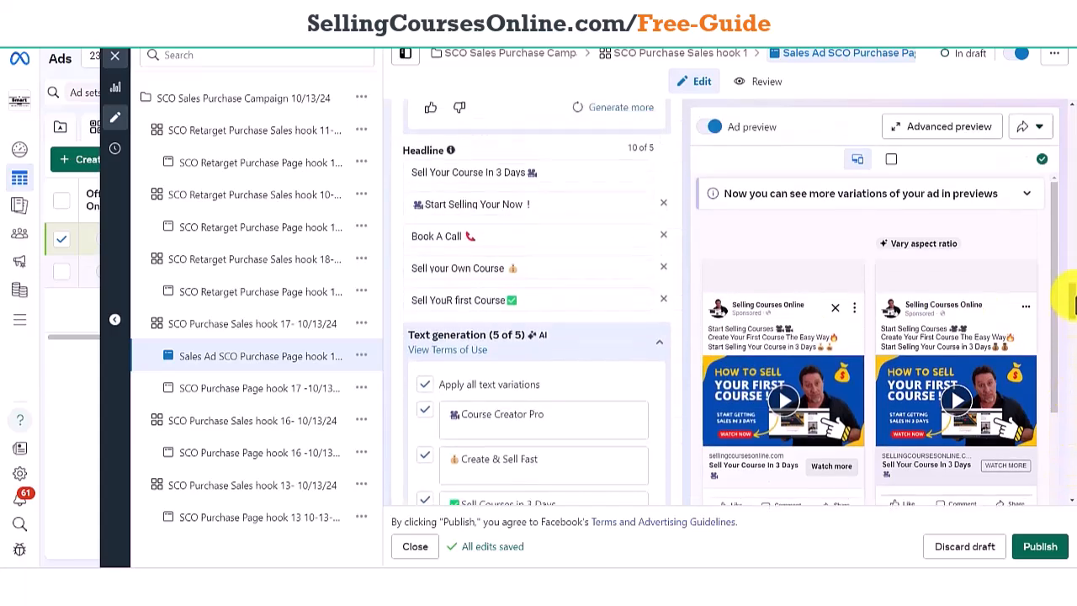
scroll(1072, 283, "up", 2)
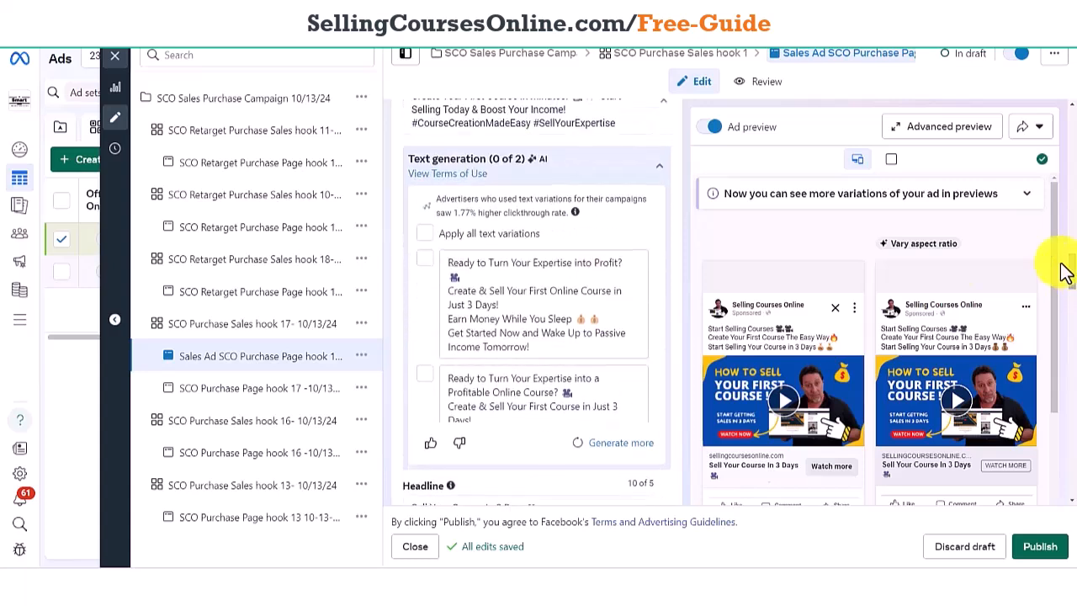
left_click_drag(658, 360, 657, 400)
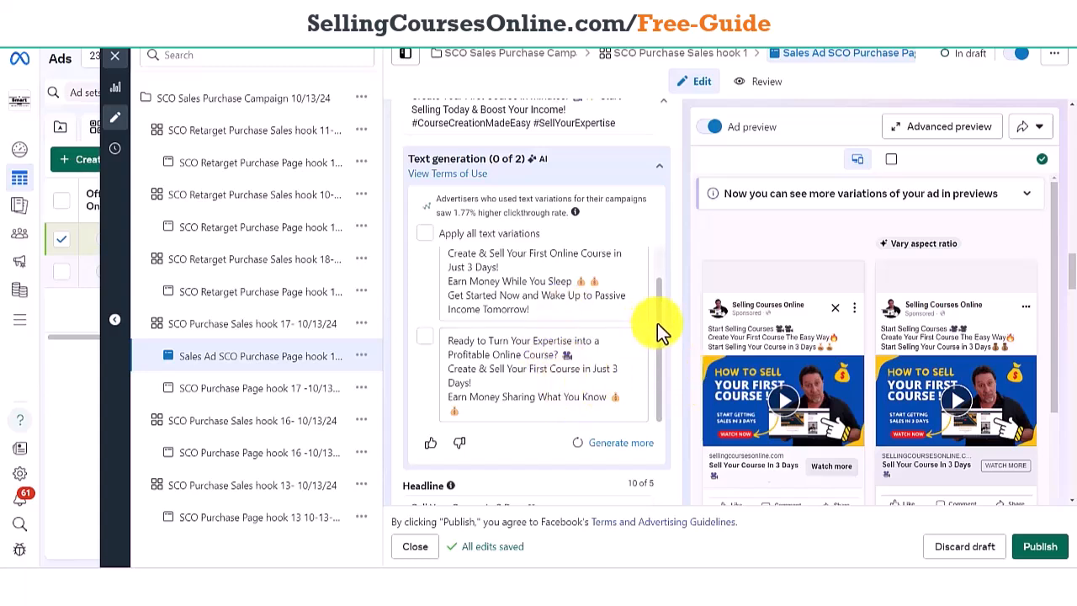
mouse_move(481, 167)
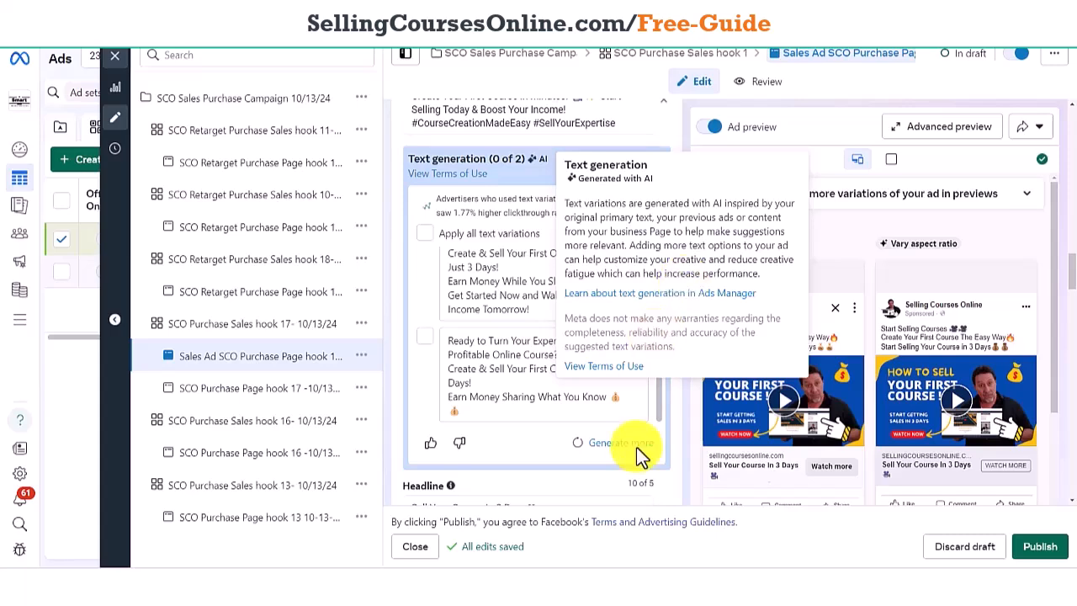
left_click(427, 235)
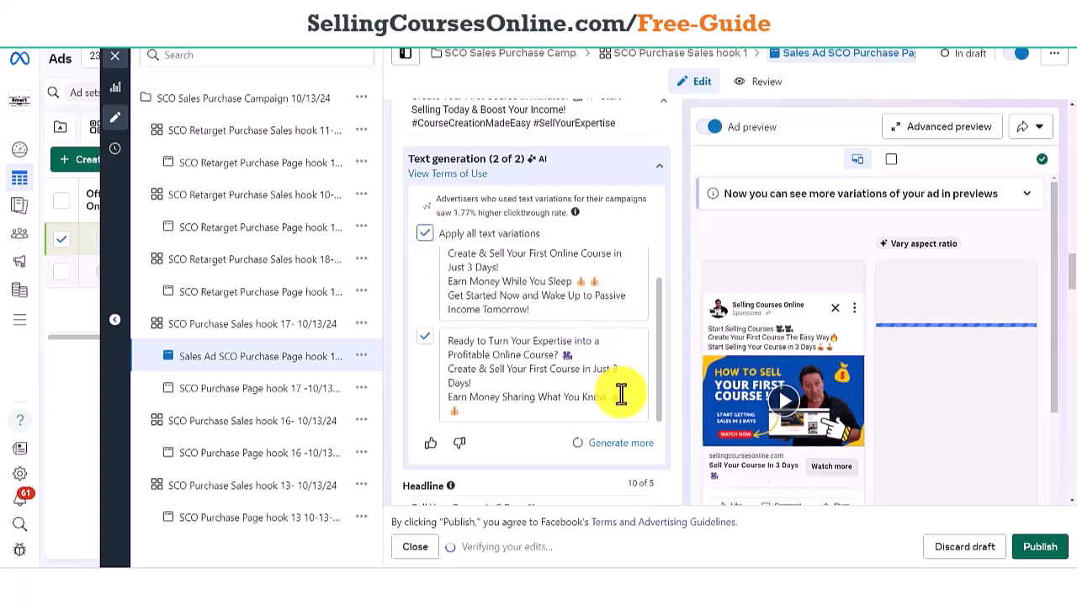
Generate more AI primary text variations, refreshing the unselected suggestion several times, and apply all three, including "Wanted: Experts Like You!"
left_click(620, 448)
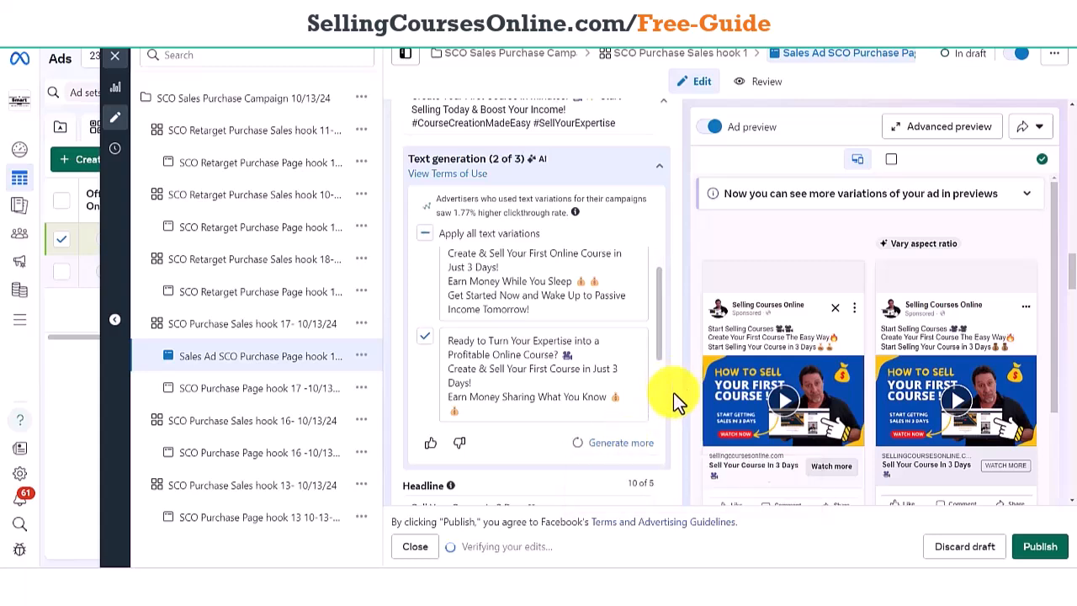
left_click(641, 446)
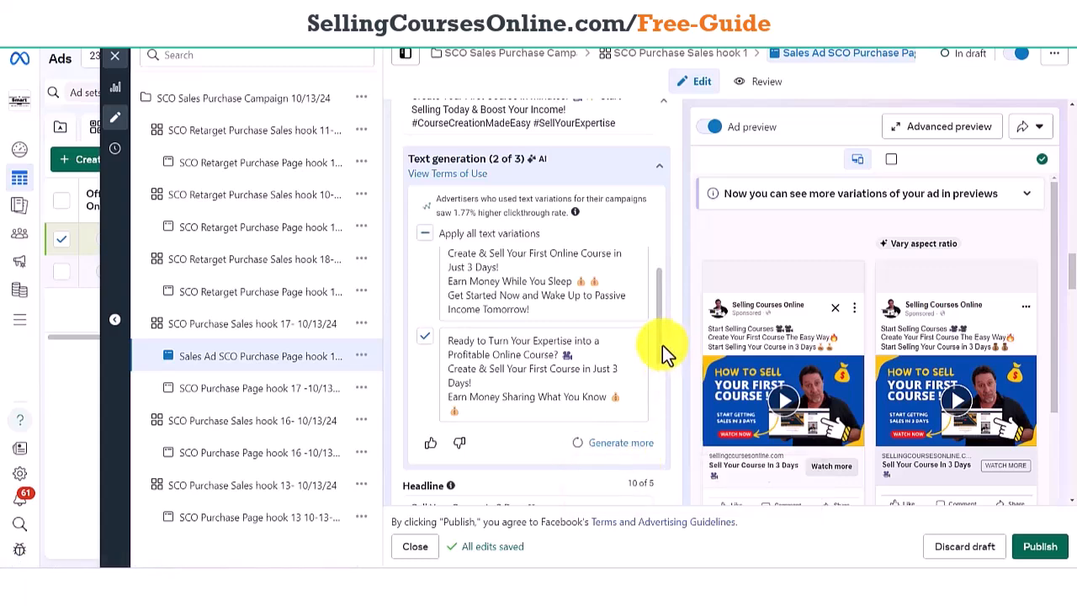
scroll(658, 344, "down", 3)
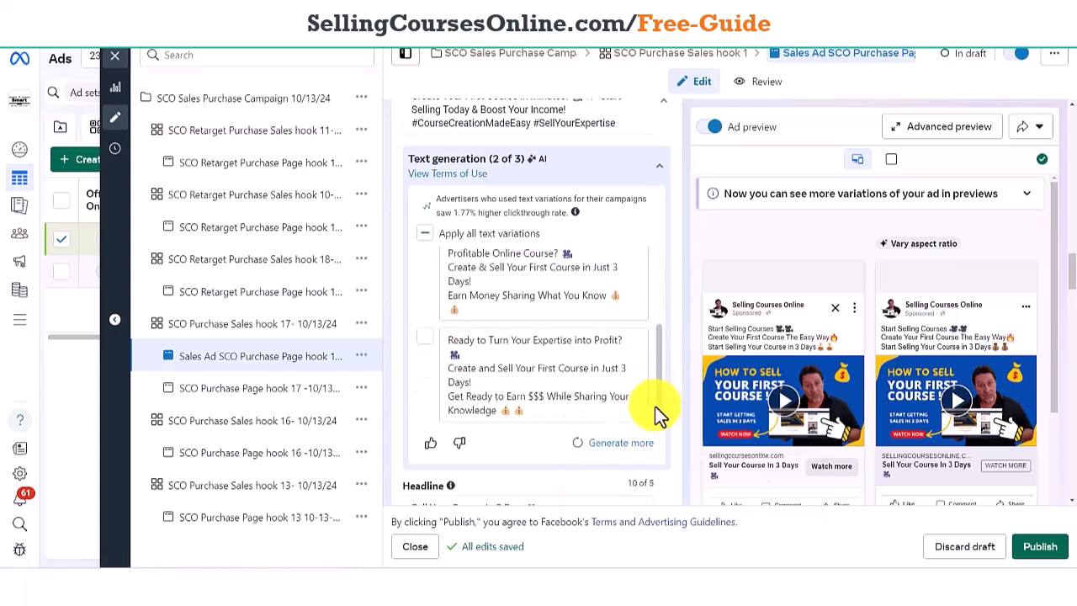
left_click(635, 444)
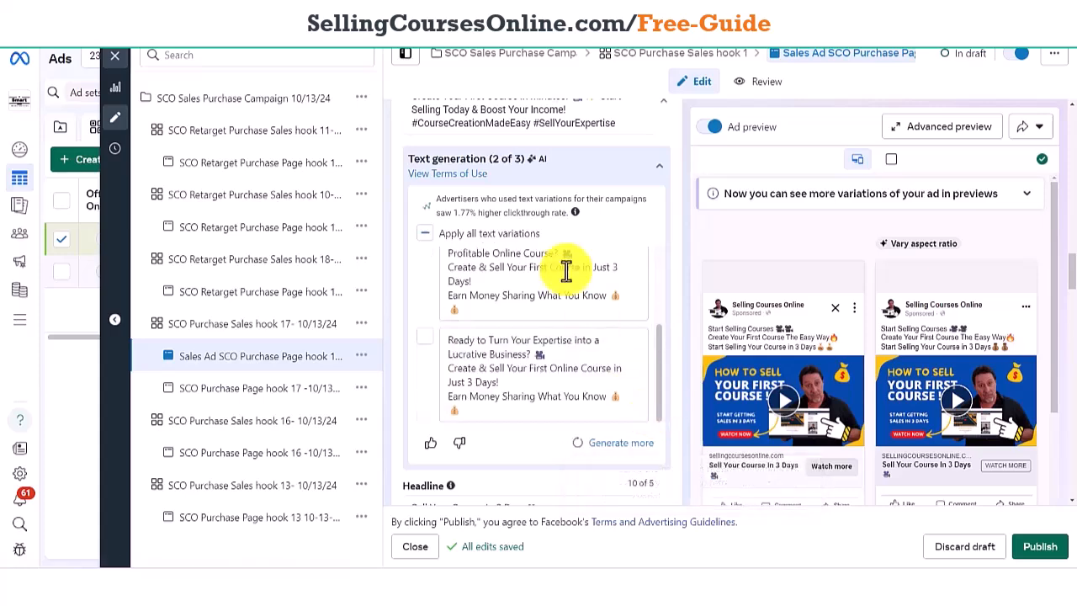
mouse_move(513, 162)
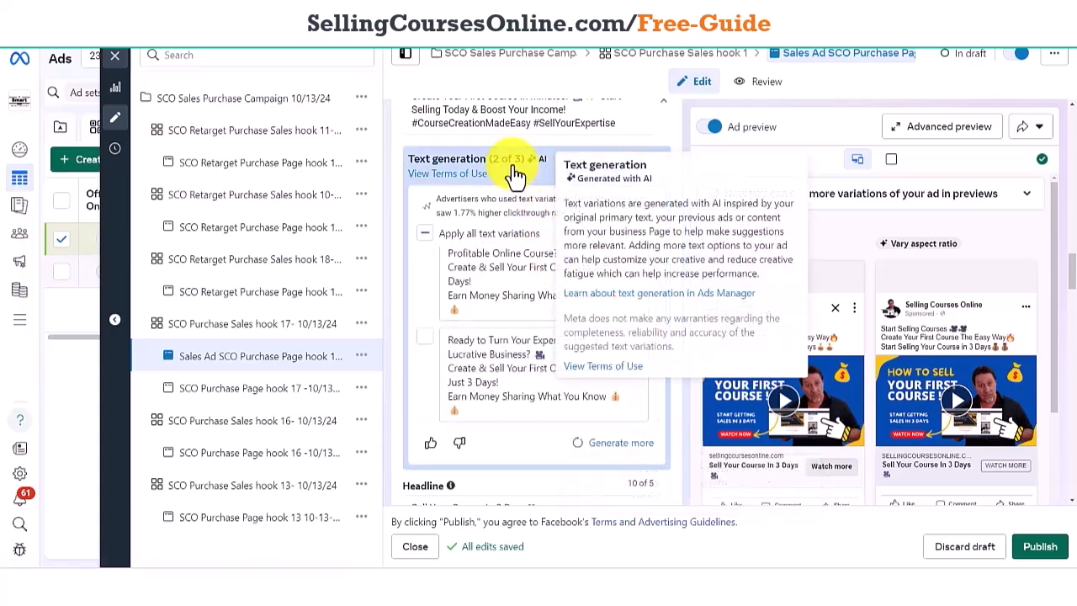
left_click(635, 445)
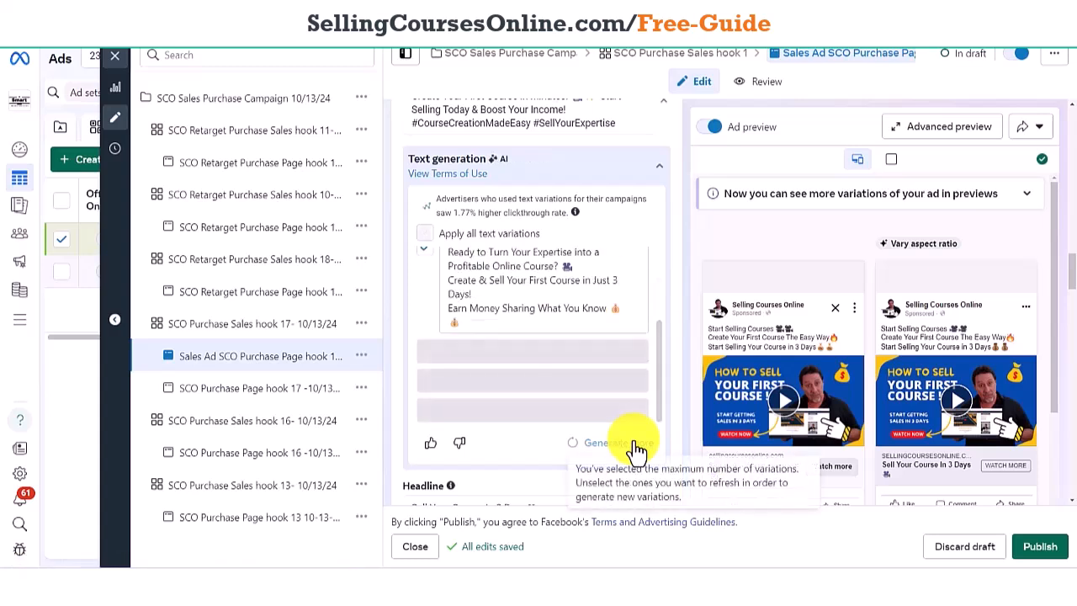
left_click(426, 235)
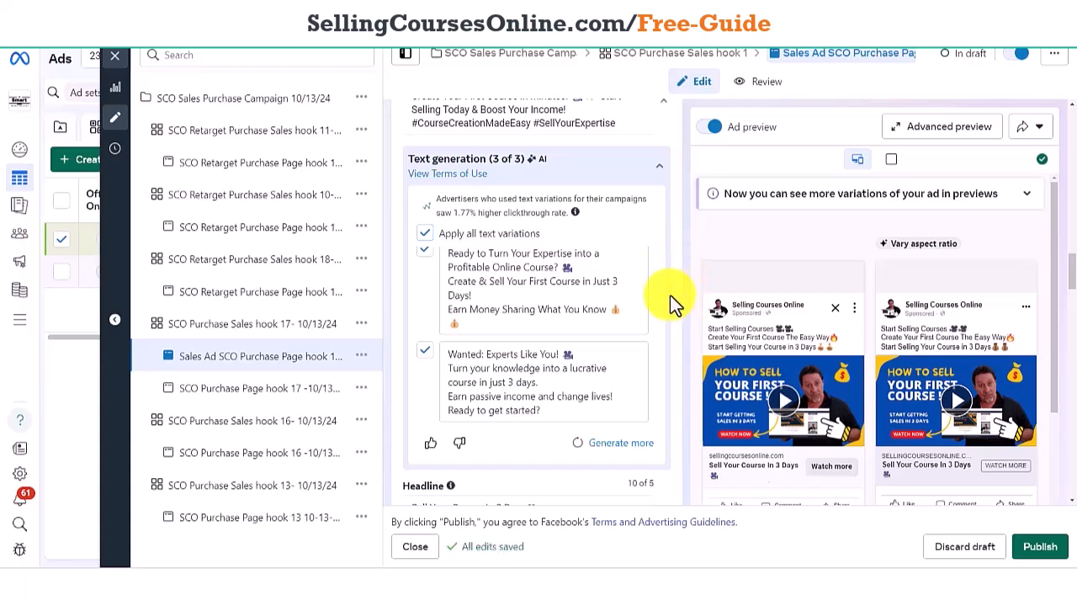
Check that all AI-generated text variations are applied to the ad's primary text
mouse_move(657, 367)
left_mouse_down()
mouse_move(651, 253)
mouse_move(649, 384)
left_mouse_up()
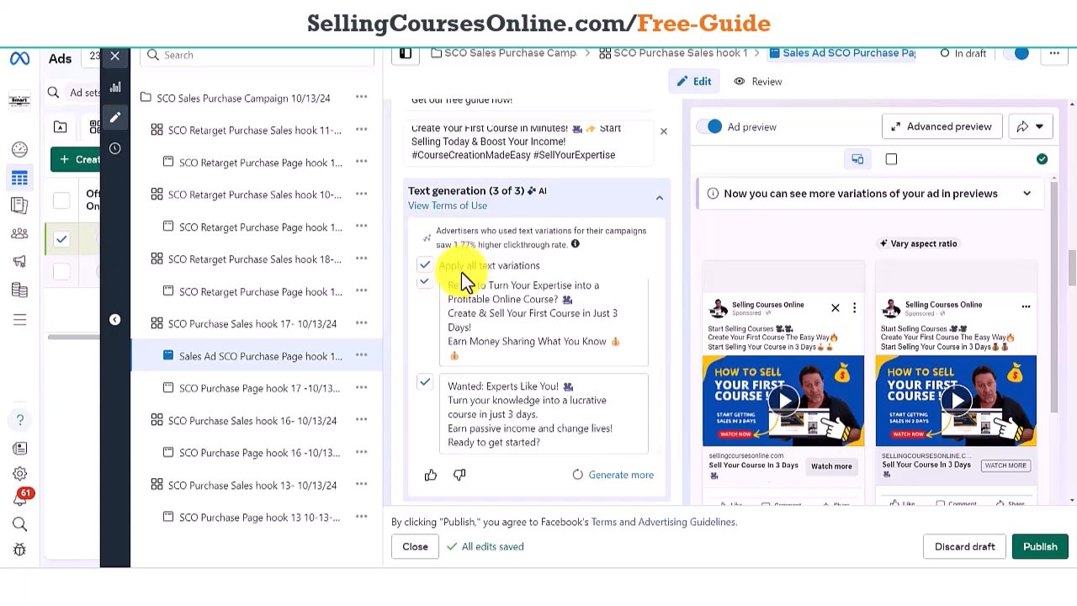
left_click(427, 267)
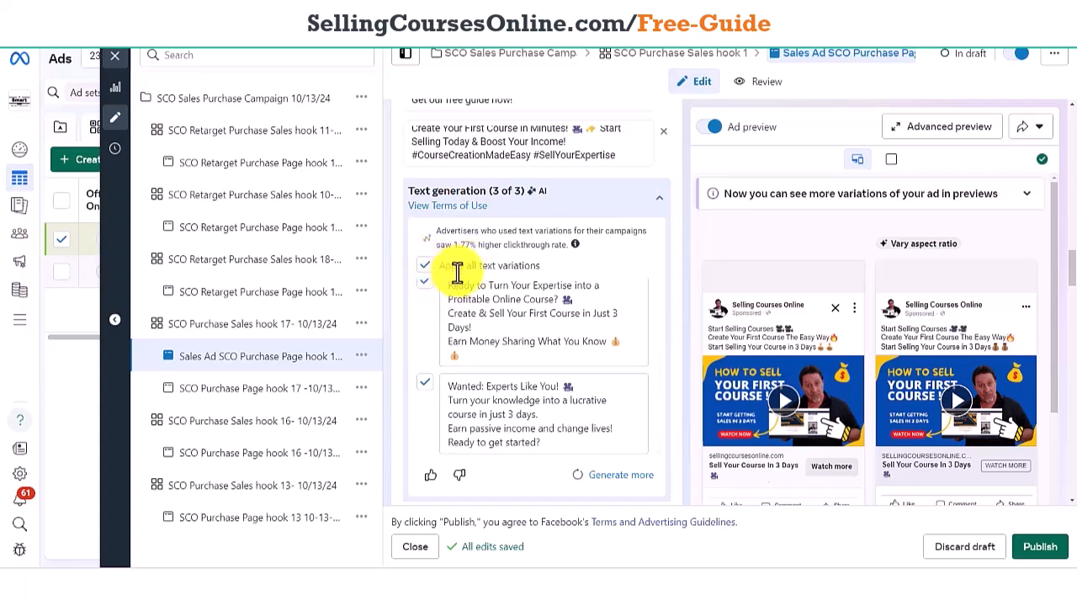
left_click(458, 266)
Clear and reapply all AI-generated text variations for the ad's headline
left_click_drag(1070, 268, 1073, 302)
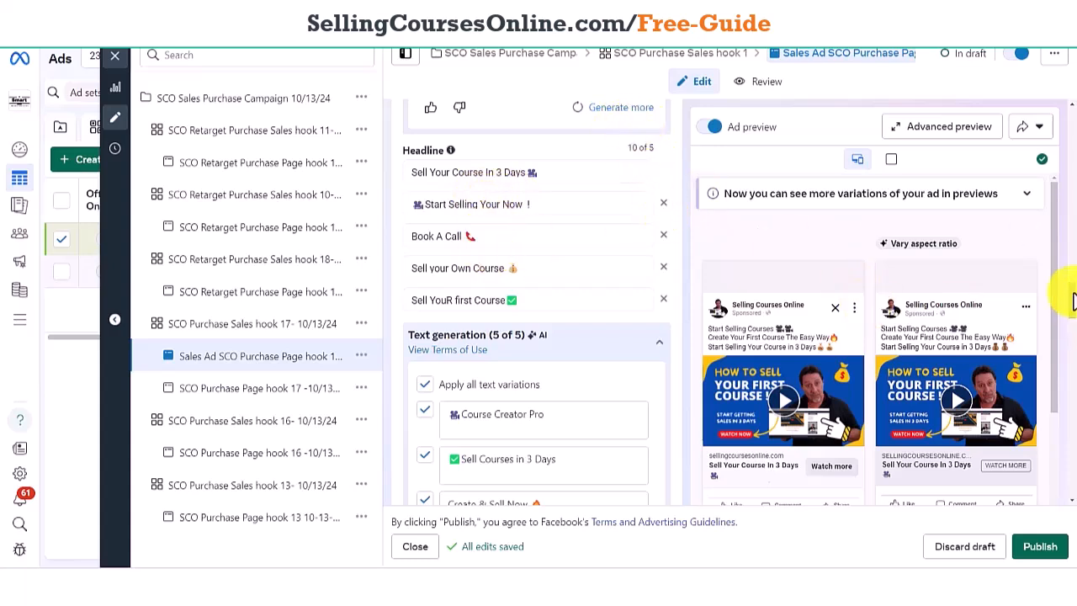
scroll(1073, 301, "up", 2)
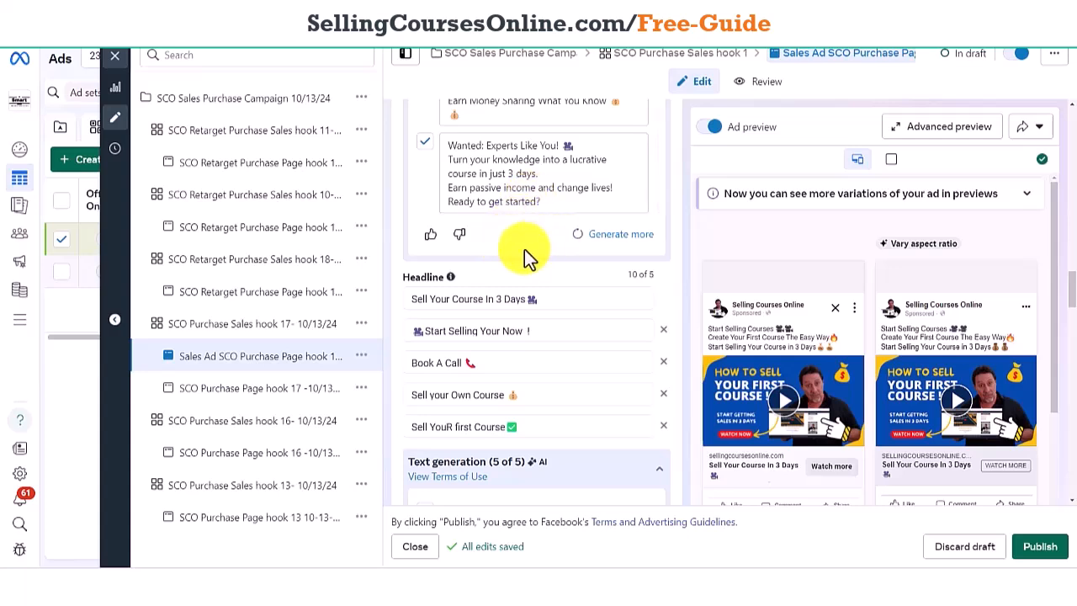
mouse_move(1072, 286)
left_mouse_down()
mouse_move(1073, 269)
mouse_move(1074, 300)
left_mouse_up()
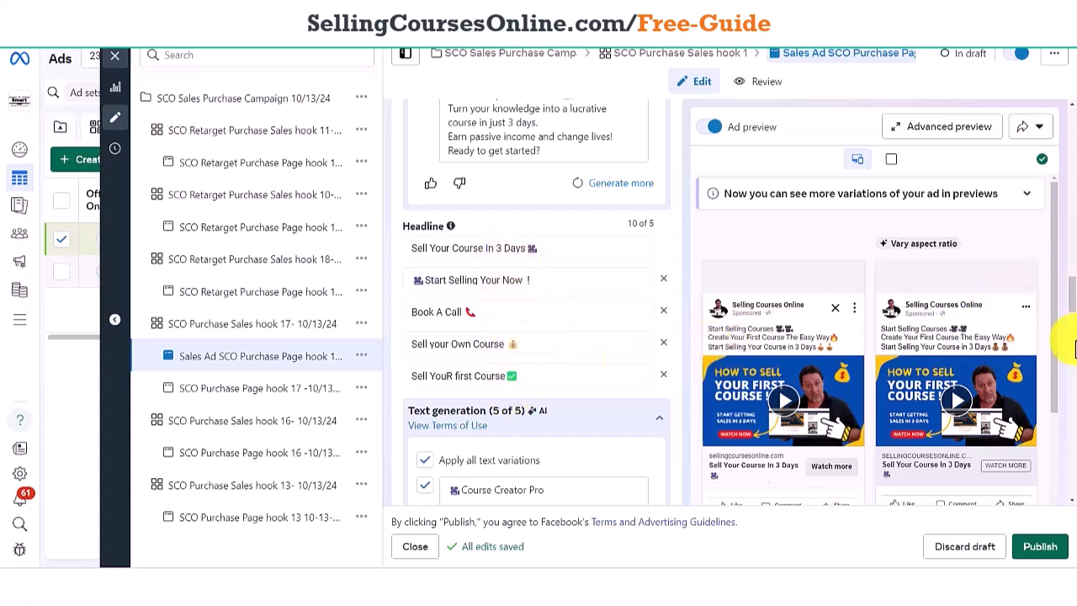
left_click_drag(1072, 310, 1072, 324)
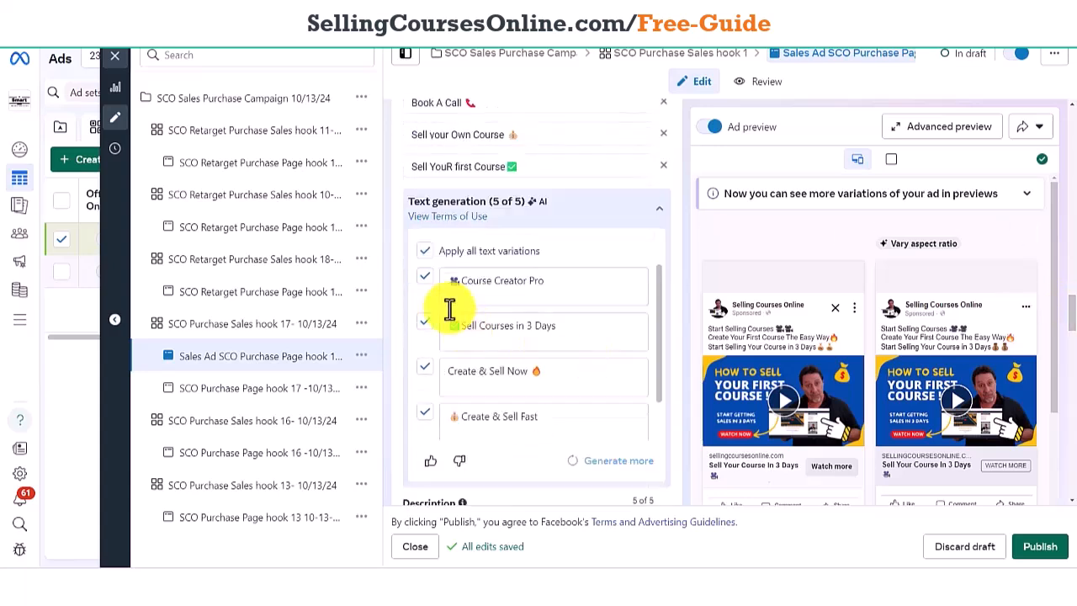
left_click(426, 254)
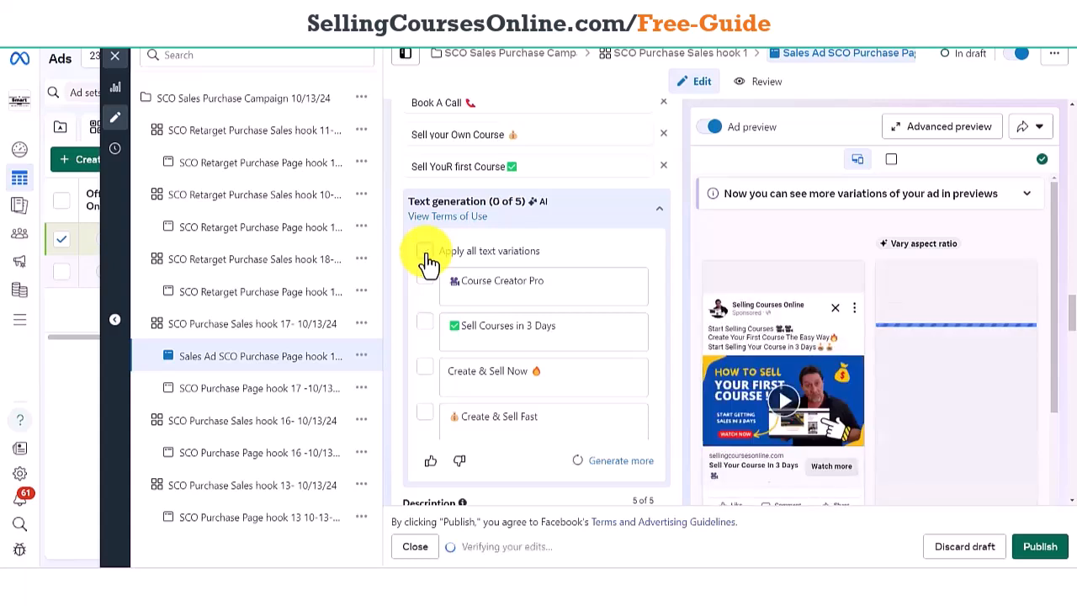
left_click(427, 254)
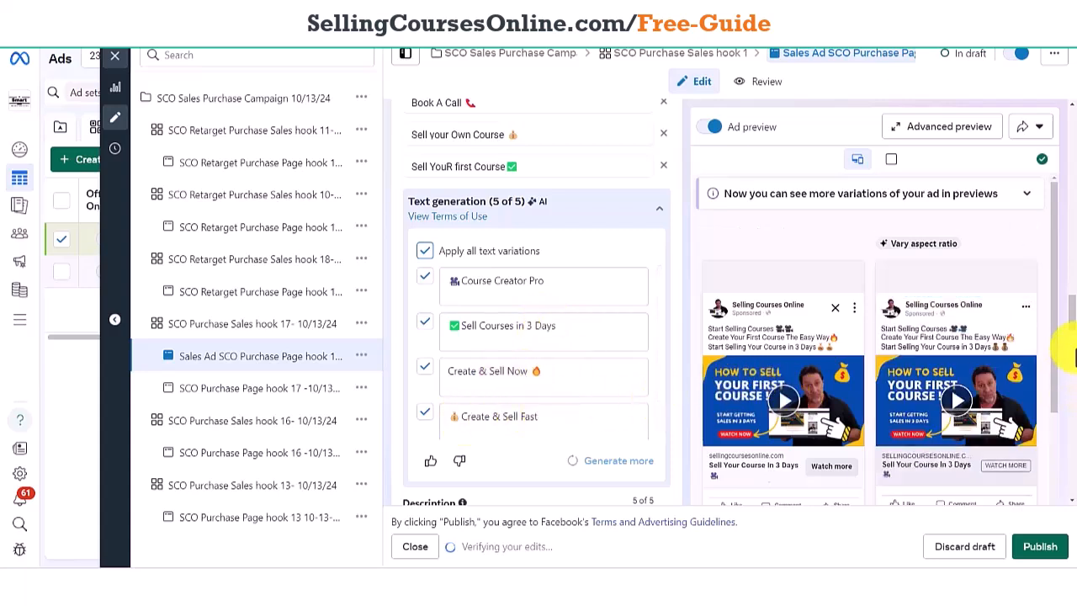
Check the ad's description variations and publish the hook 17 sales ad
scroll(1072, 354, "down", 4)
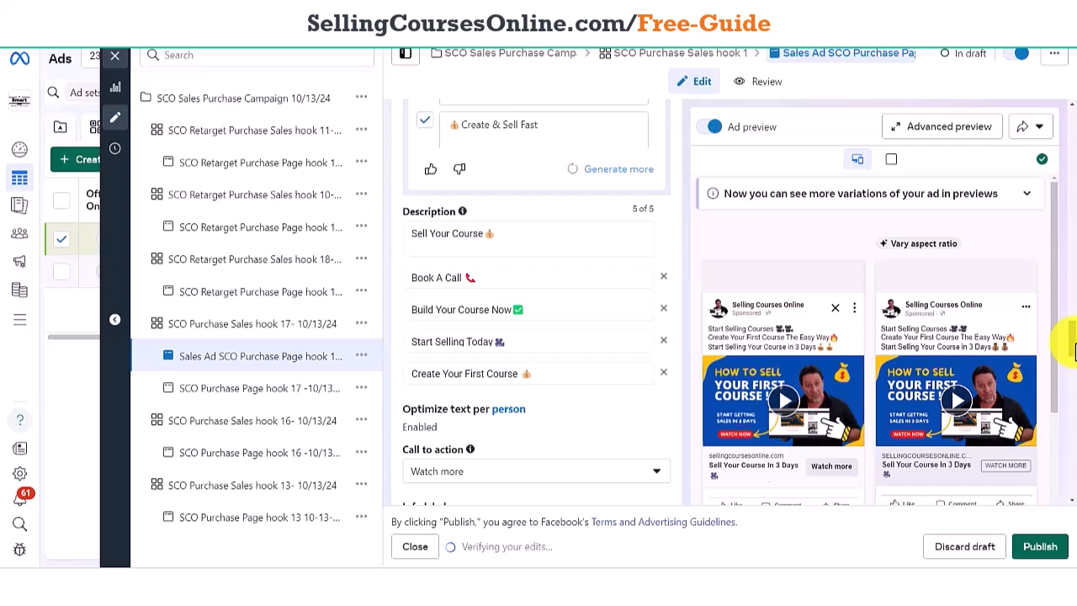
scroll(1072, 353, "down", 1)
scroll(1071, 353, "down", 1)
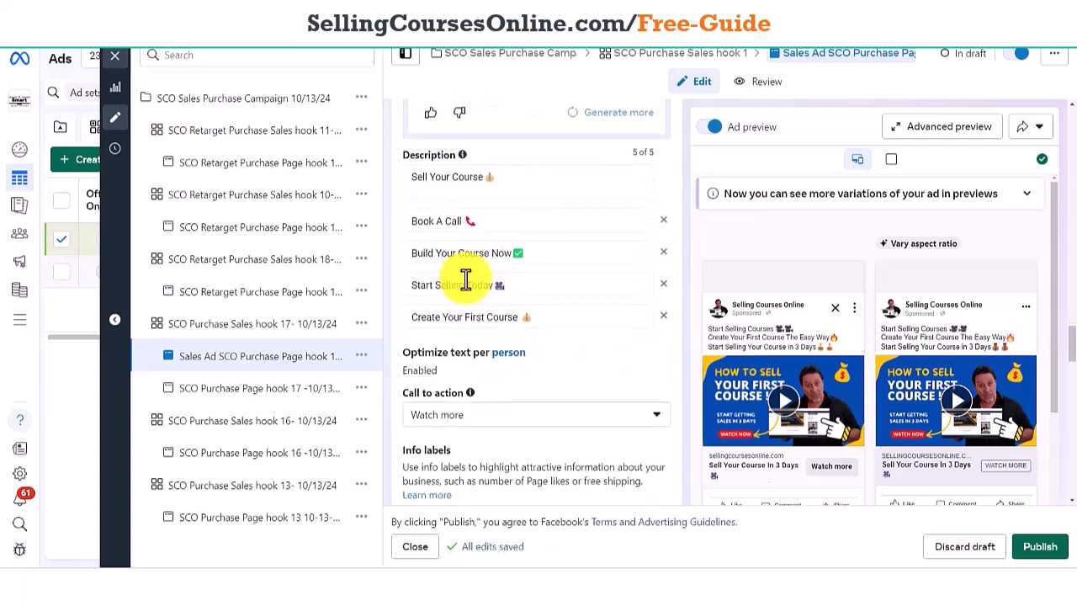
left_click_drag(1071, 353, 1072, 128)
scroll(1072, 376, "down", 1)
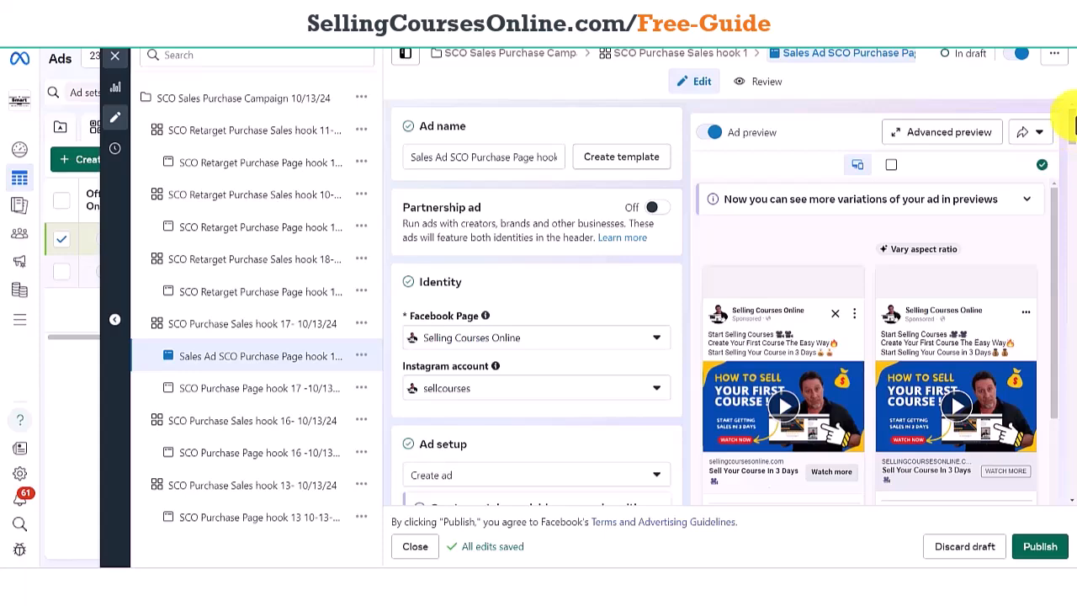
mouse_move(1074, 137)
left_mouse_down()
mouse_move(1072, 150)
mouse_move(1073, 130)
left_mouse_up()
left_click_drag(1053, 253, 1069, 199)
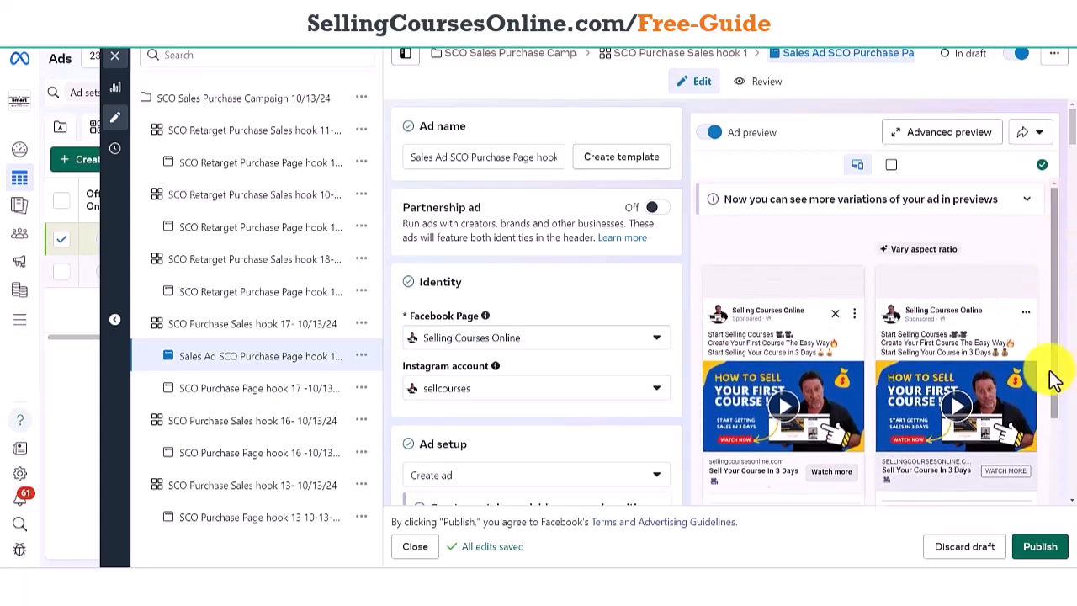
left_click(1051, 548)
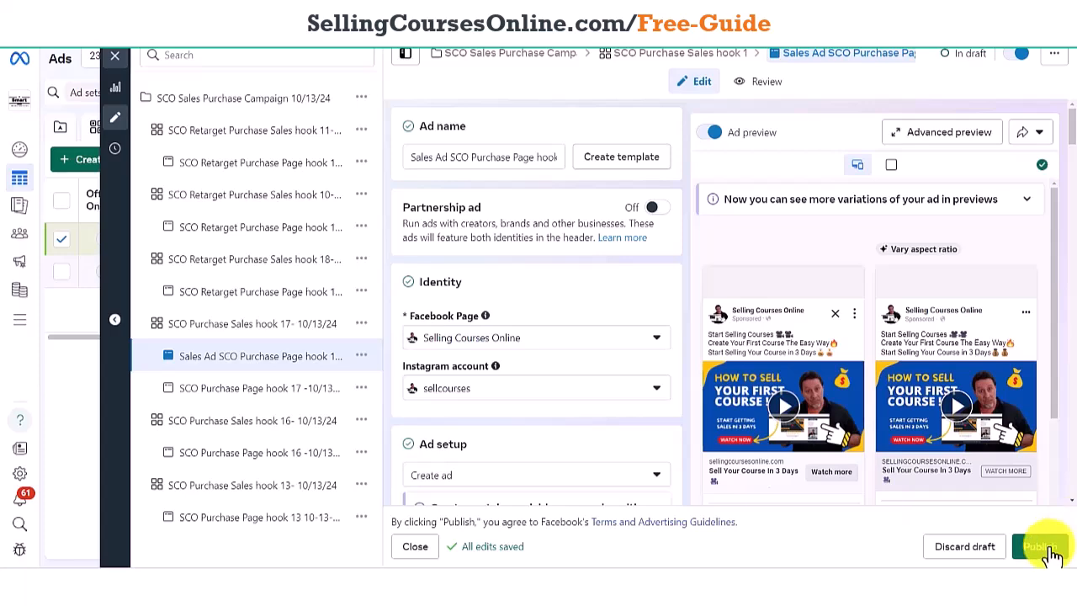
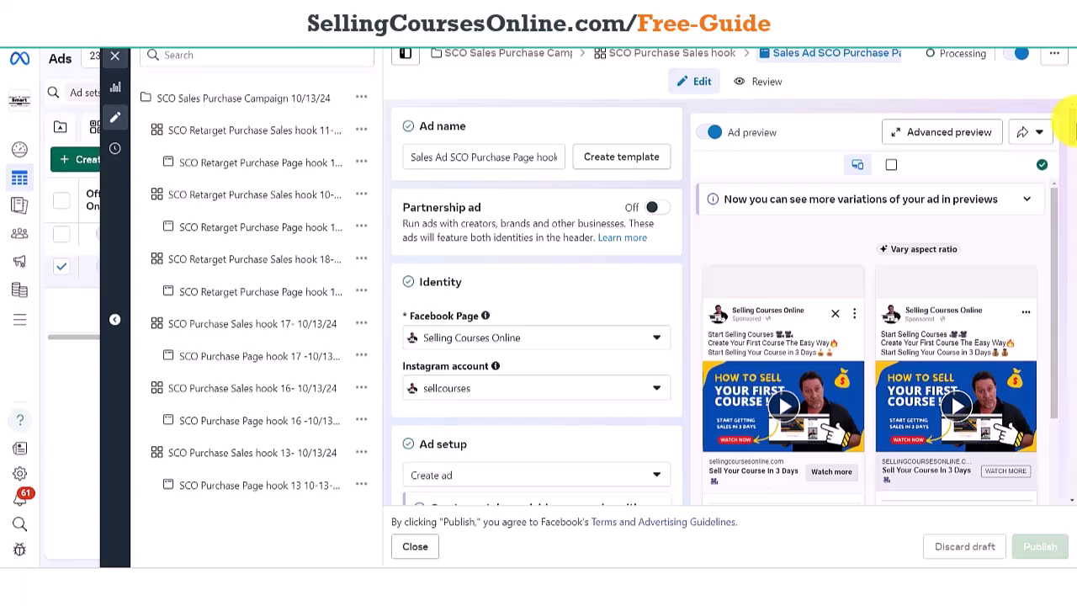
Play the video in the ad preview to see how the ad looks in the feed
scroll(1067, 143, "down", 2)
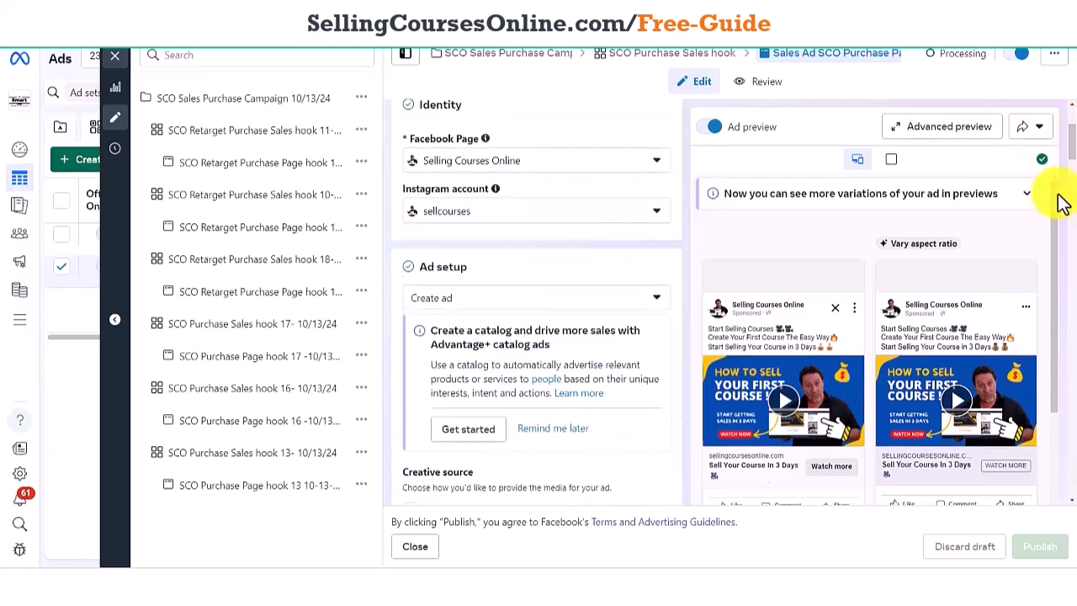
left_click_drag(1060, 231, 1058, 272)
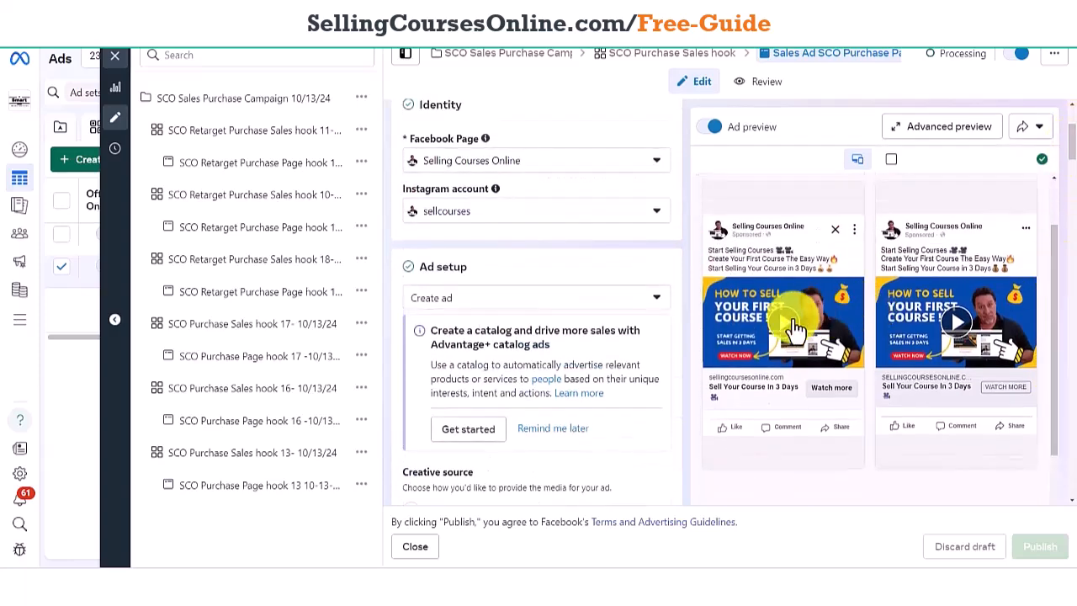
left_click(785, 331)
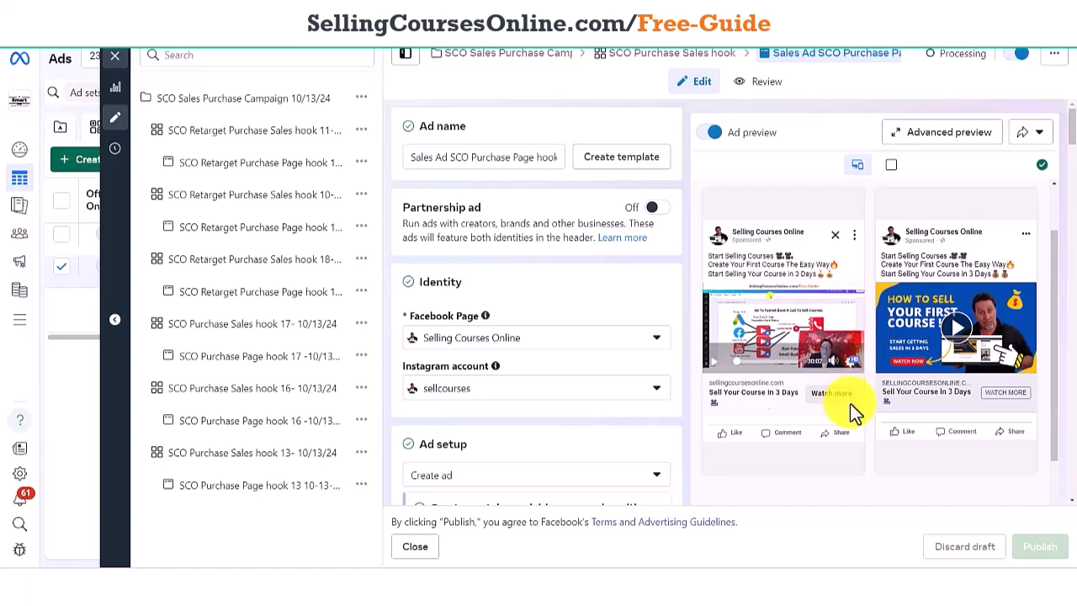
Review the published ad's website destination and its AI-generated headline variations
left_click_drag(1073, 141, 1071, 419)
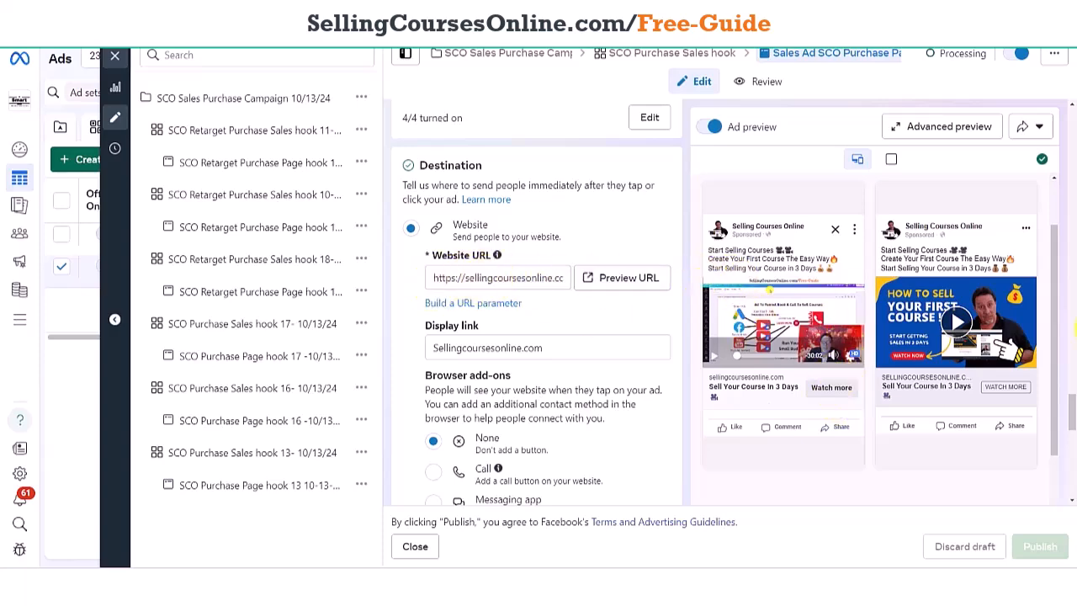
left_click_drag(1072, 427, 1074, 321)
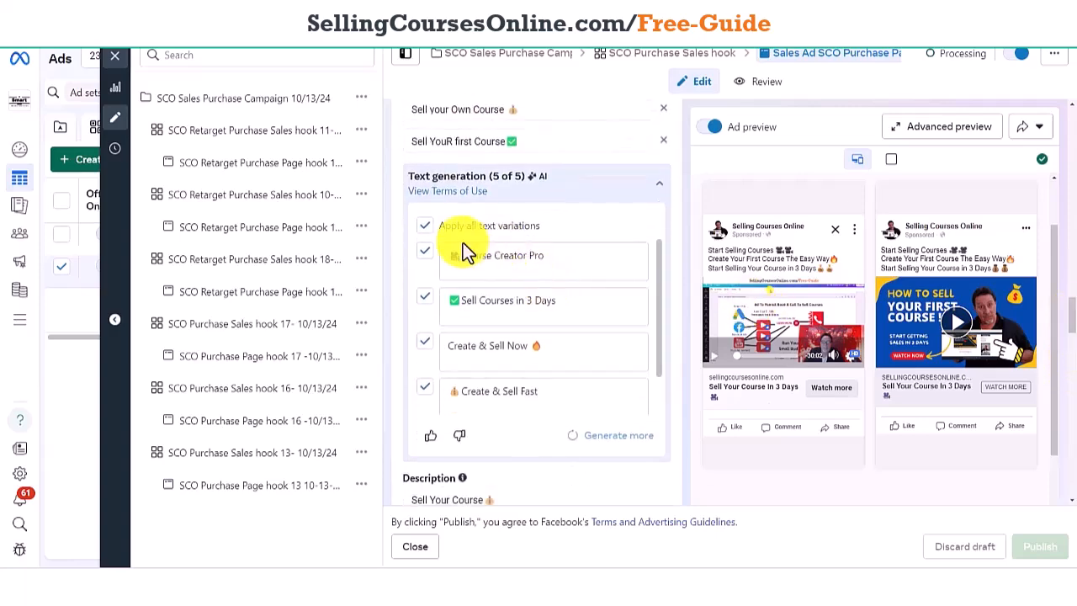
left_click(426, 229)
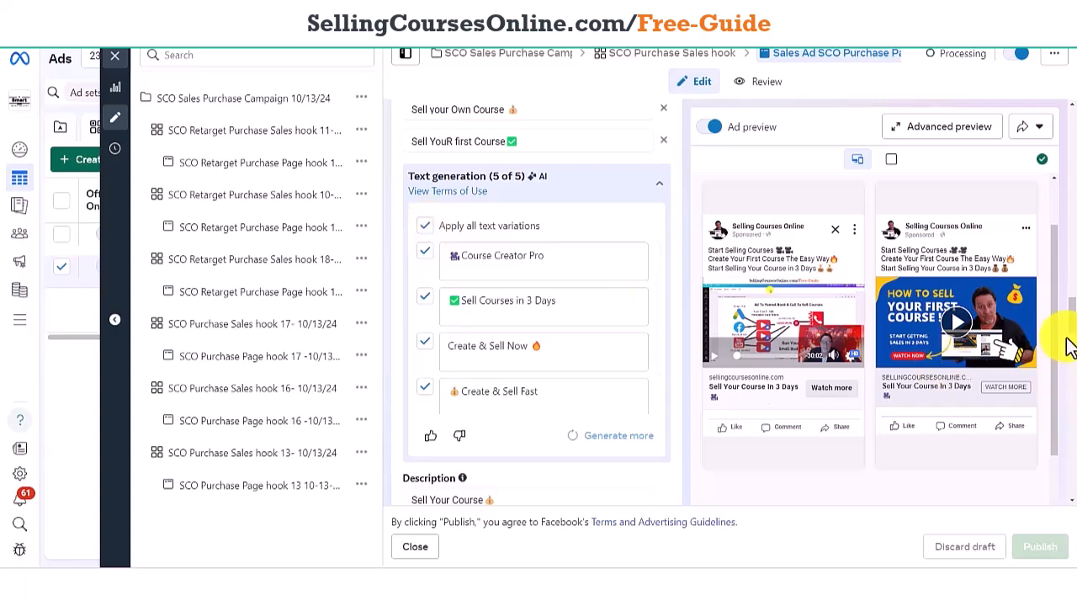
left_click_drag(1073, 333, 1072, 312)
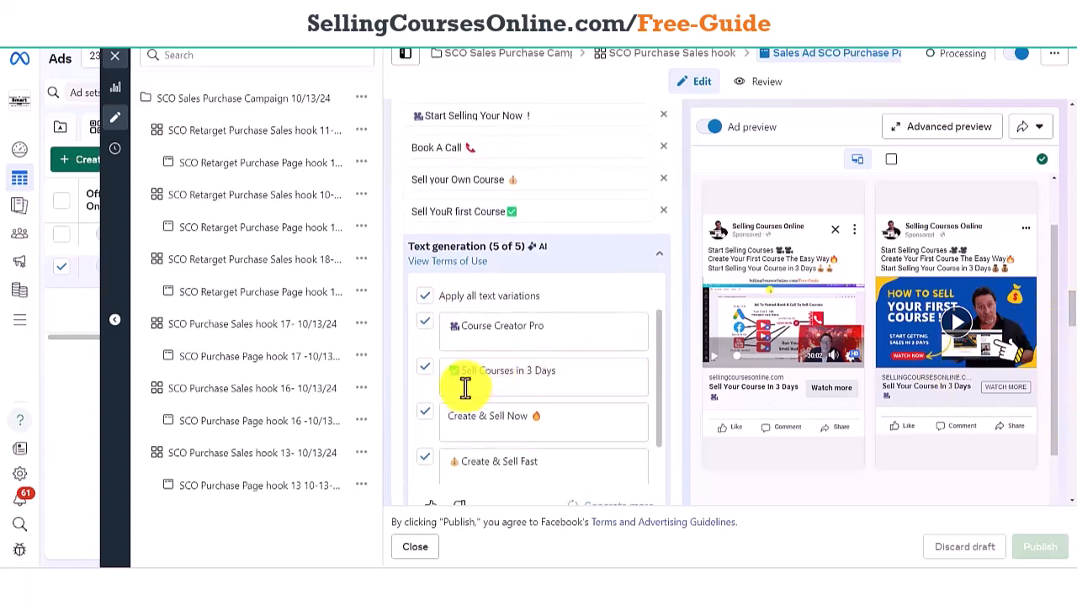
mouse_move(1074, 337)
left_mouse_down()
mouse_move(1069, 301)
mouse_move(1070, 326)
left_mouse_up()
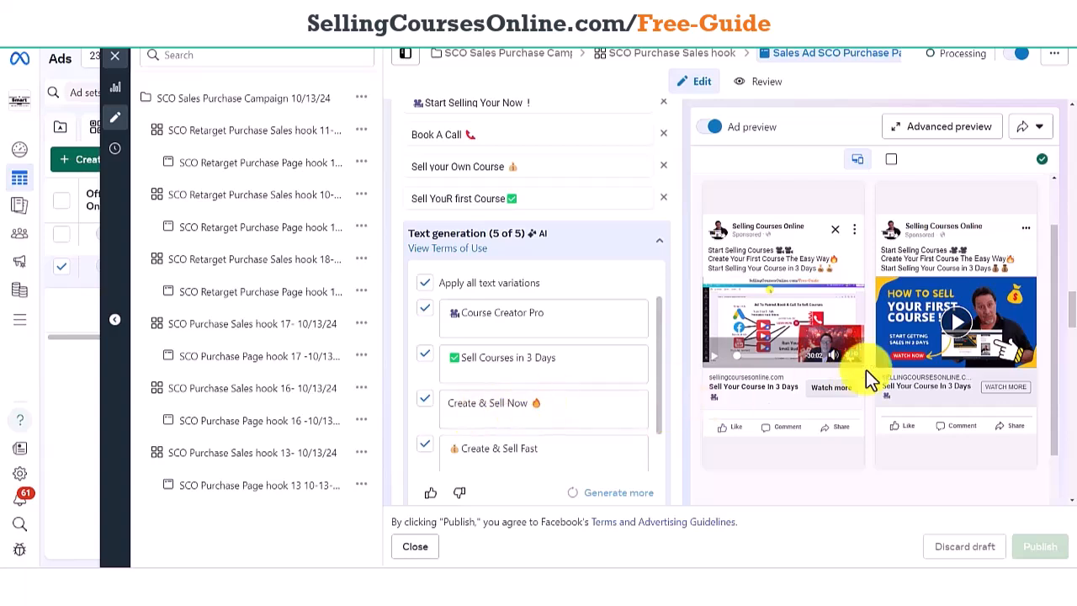
Correct the capitalization of the fifth headline so it reads "Sell Your first Course ✅"
scroll(1068, 304, "up", 2)
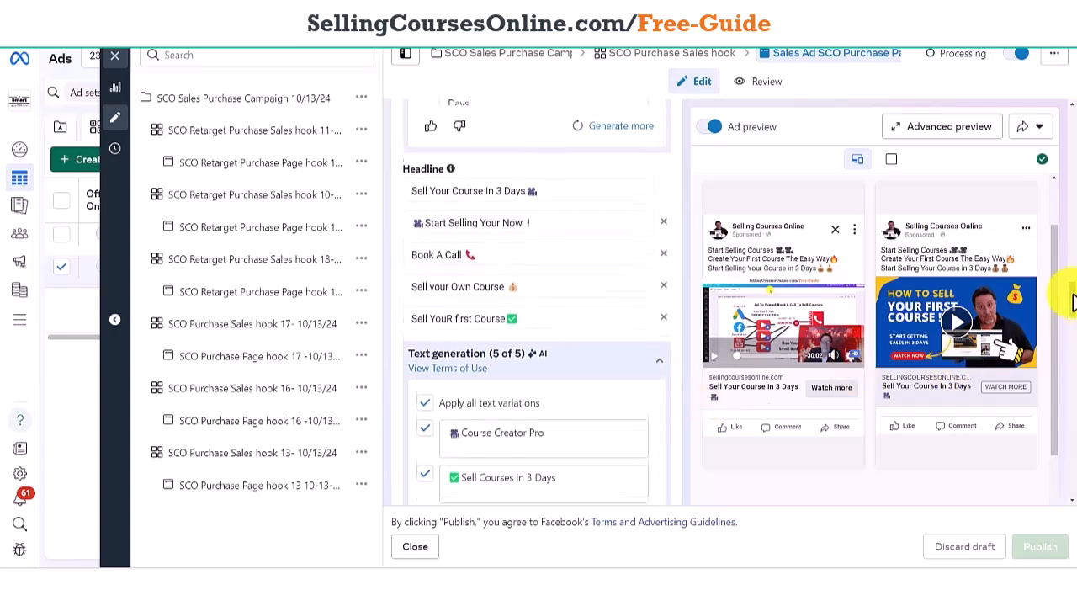
mouse_move(543, 368)
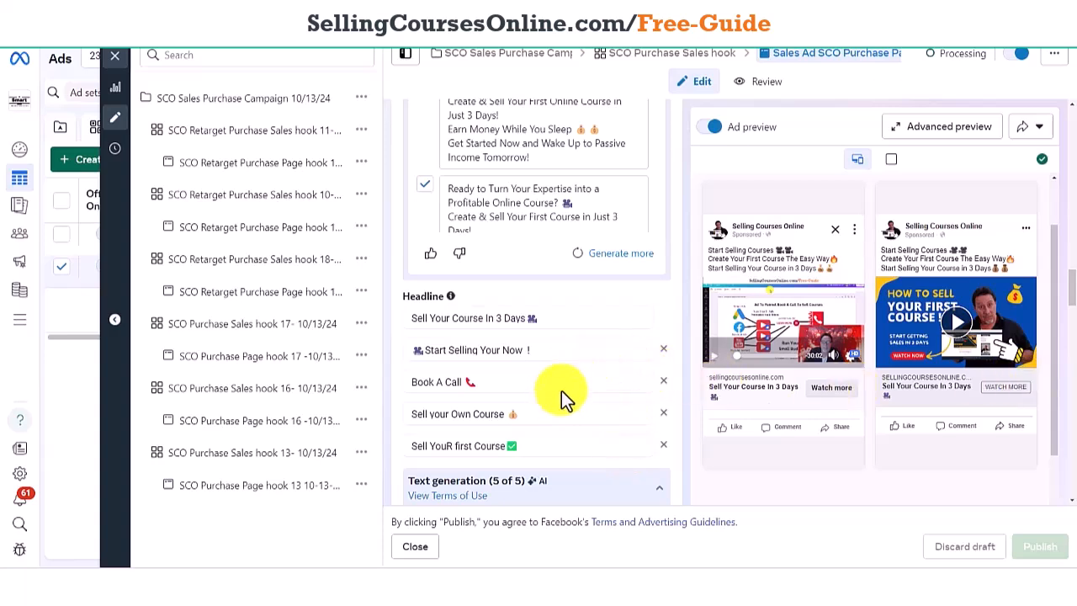
left_click(454, 445)
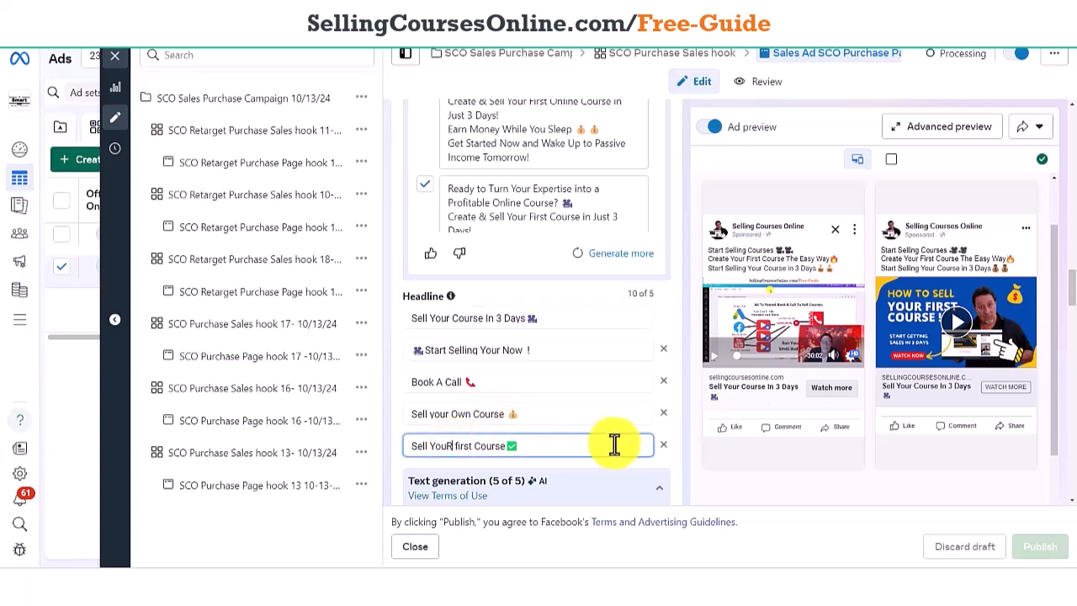
key("BackSpace")
type("r")
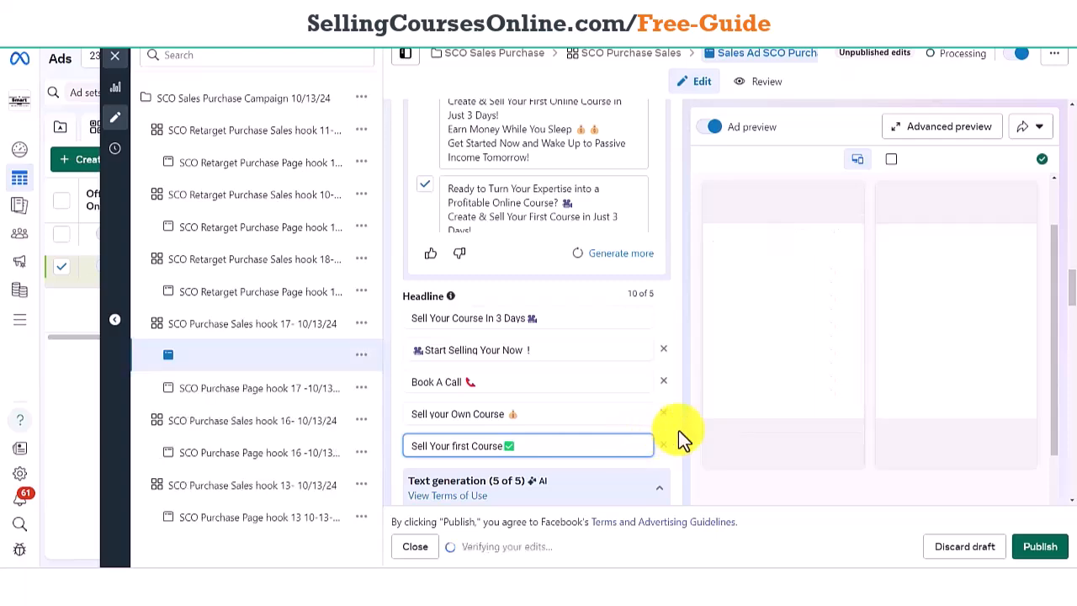
Proofread the ad's primary texts and individual headline entries, looking over the ad sources settings as well
left_click_drag(1072, 291, 1075, 277)
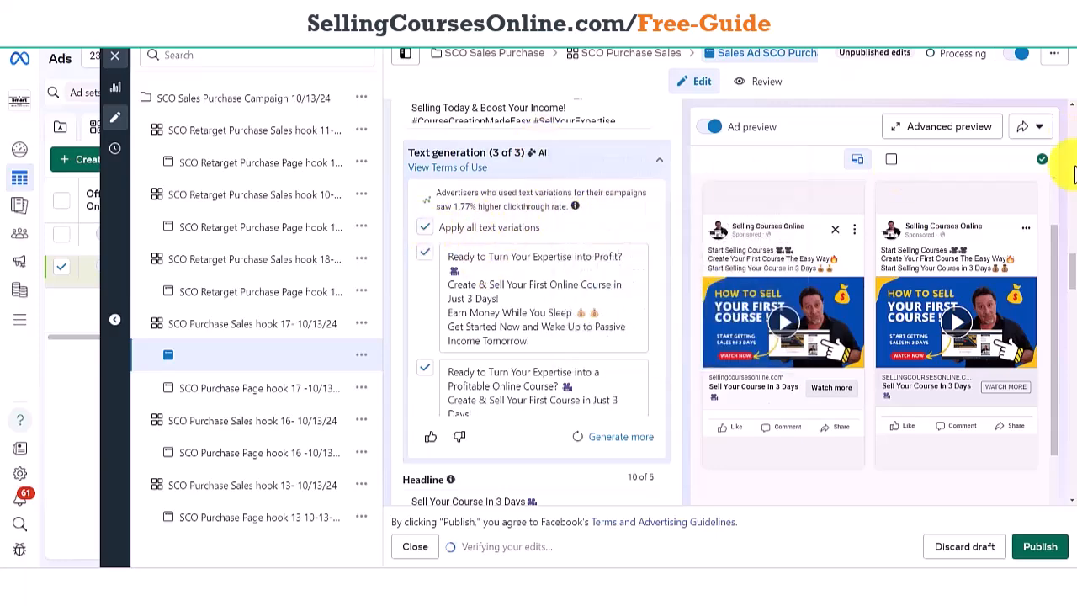
left_click_drag(1071, 269, 1070, 242)
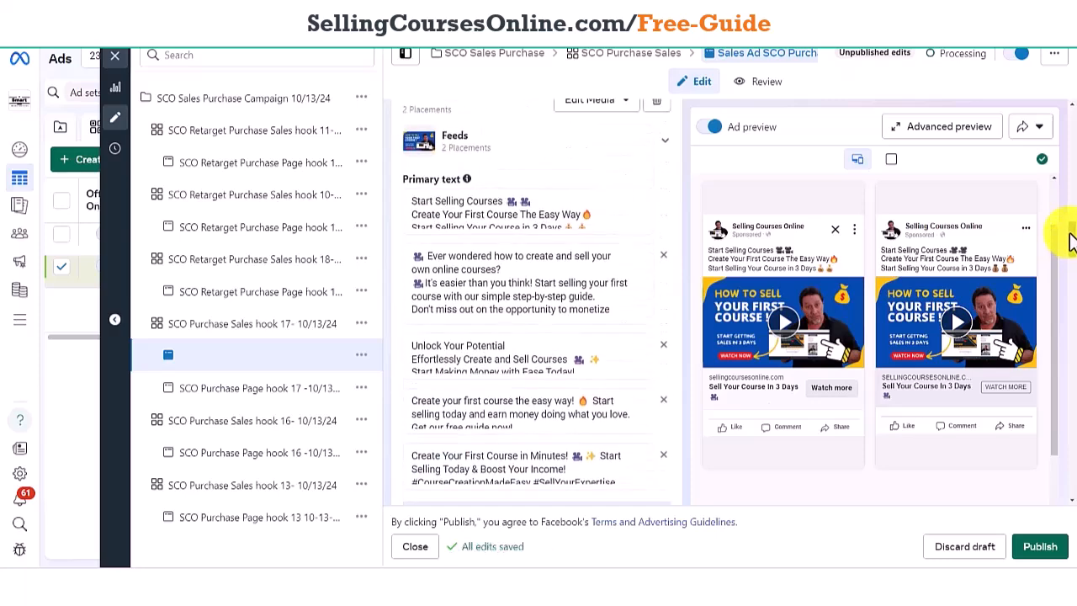
left_click_drag(1070, 241, 1072, 214)
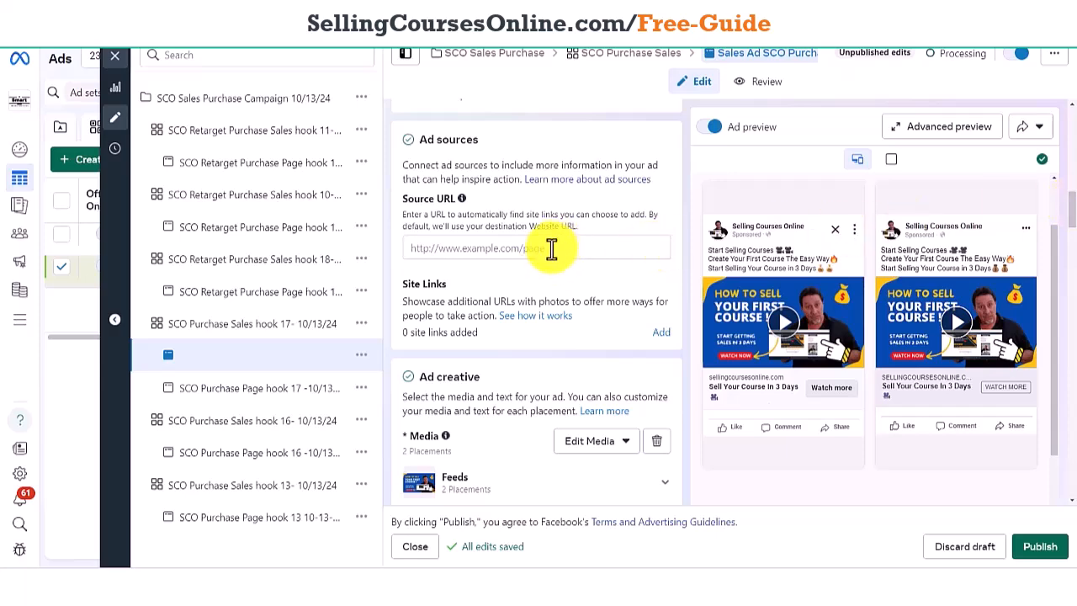
left_click_drag(1067, 212, 1065, 291)
left_click(572, 318)
left_click(572, 290)
left_click(572, 255)
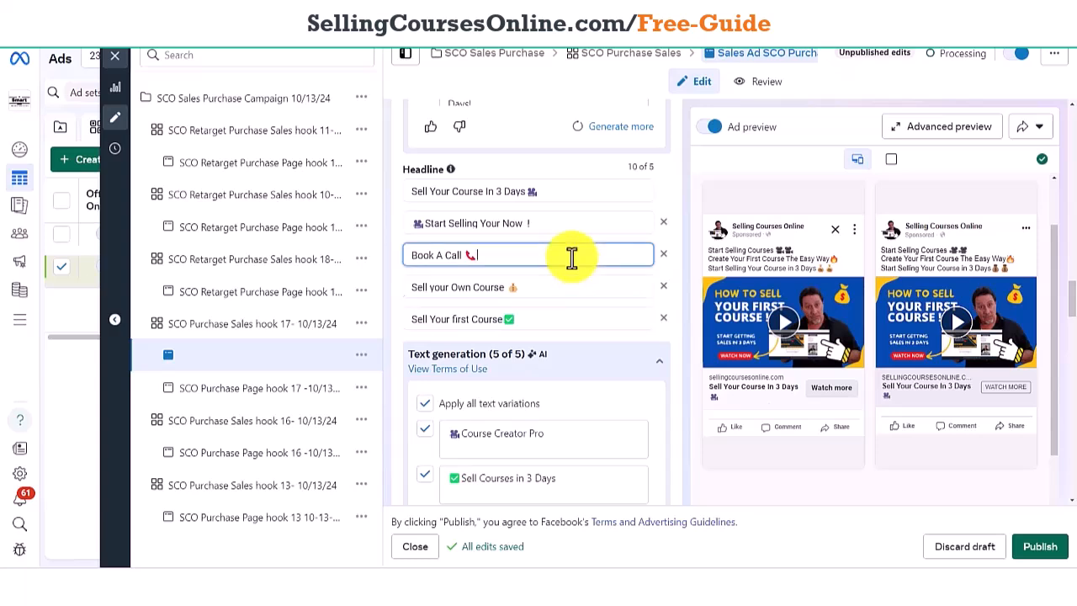
left_click(572, 223)
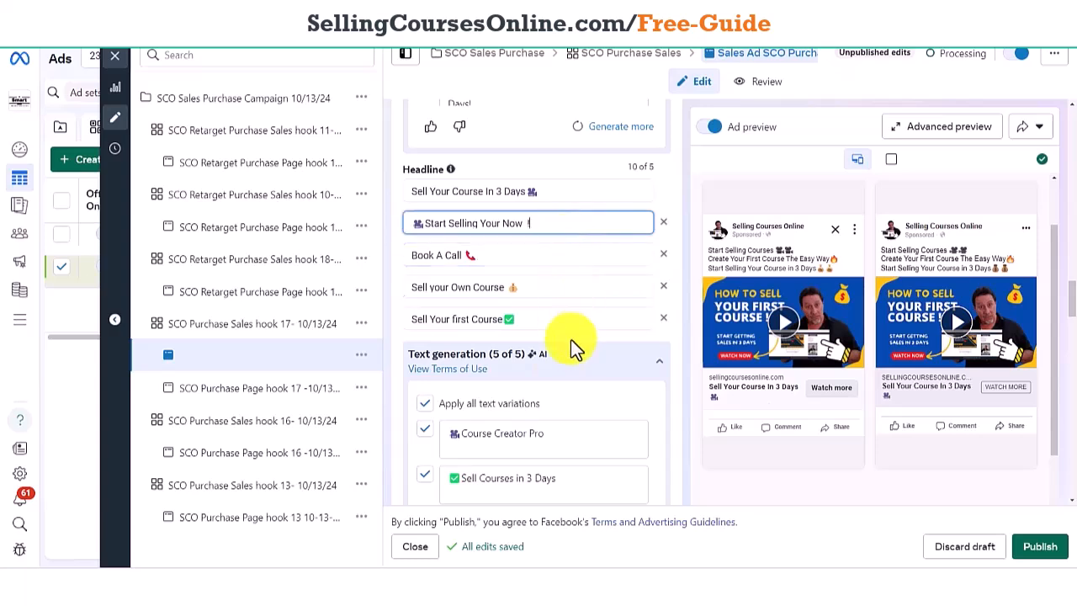
Review the headline variations, descriptions, Advantage+ creative enhancements and website destination of the ad
left_click_drag(1074, 313, 1072, 340)
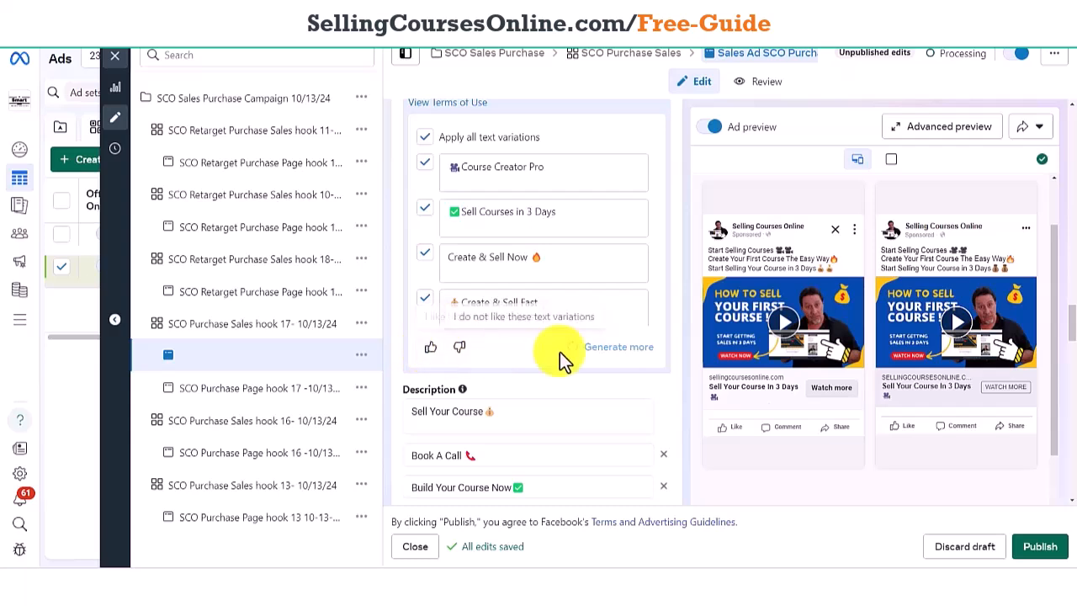
left_click_drag(1073, 322, 1074, 388)
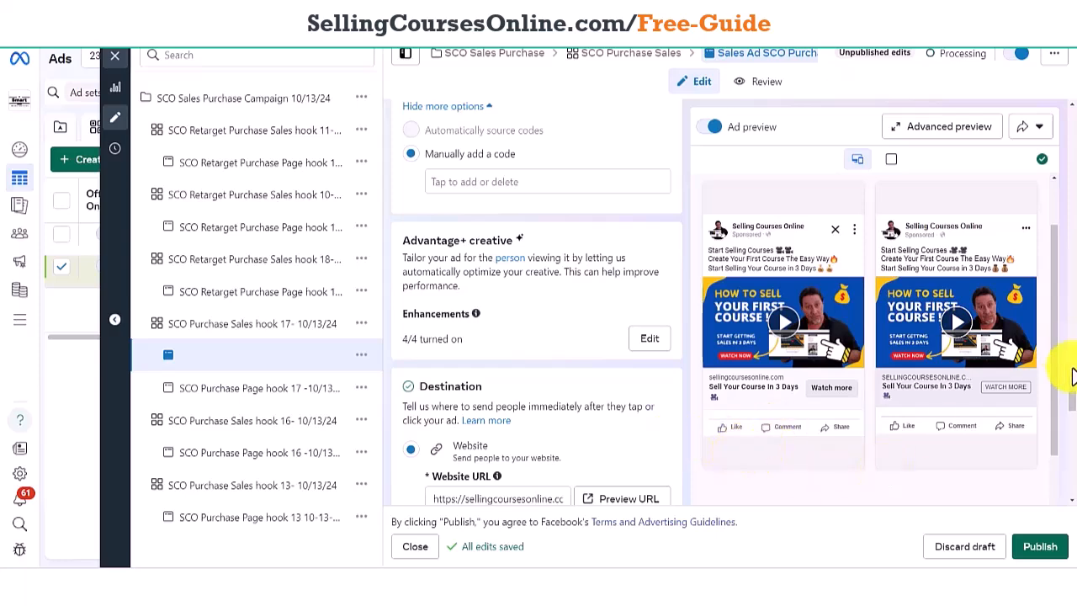
left_click_drag(1069, 392, 1072, 417)
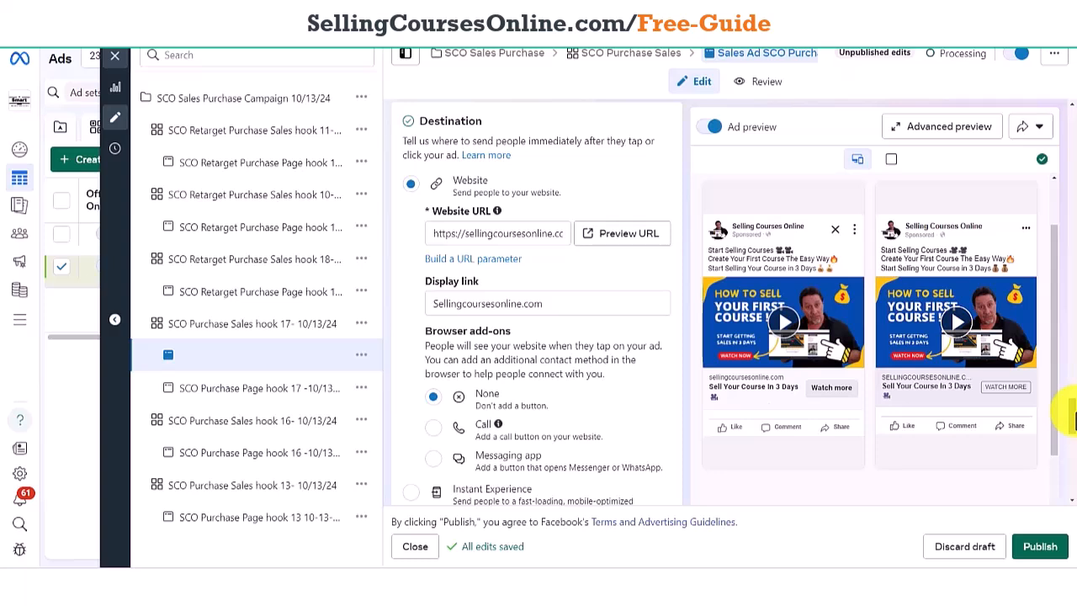